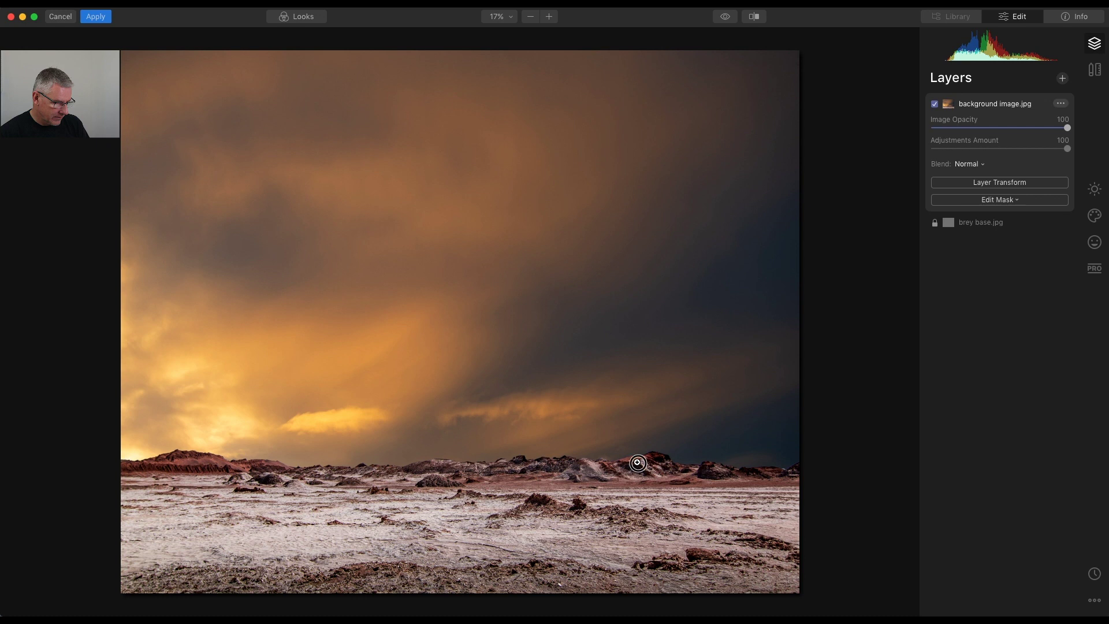
# Zoom to 100% on the horizon and start a brush mask on the background image layer.
pyautogui.click(638, 463)
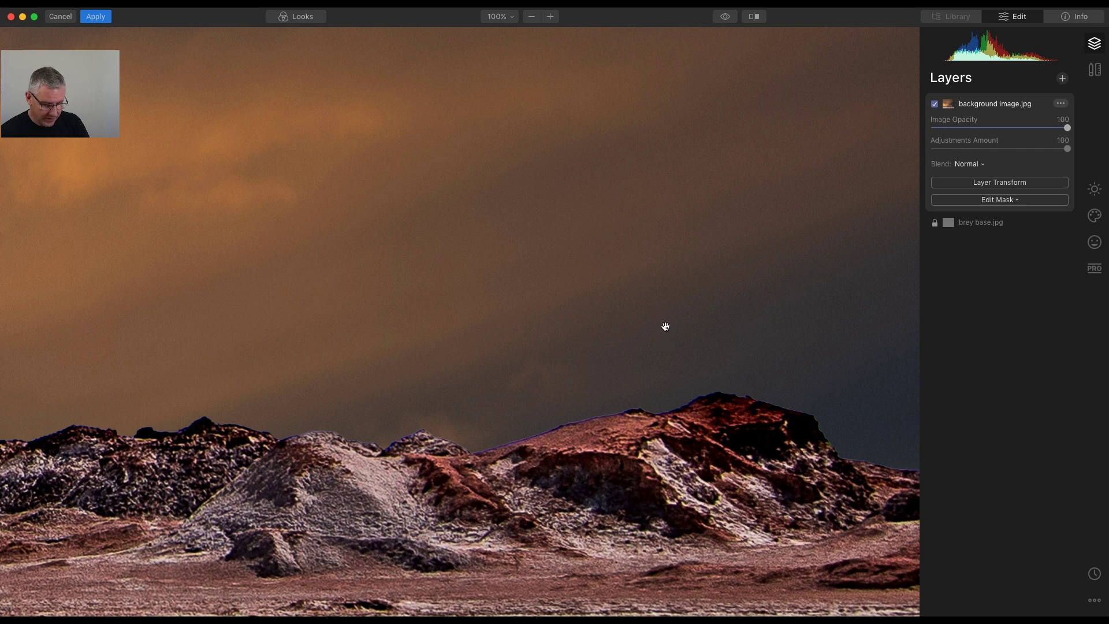
pyautogui.moveTo(727, 315); pyautogui.dragTo(908, 223)
pyautogui.moveTo(362, 284); pyautogui.dragTo(856, 275)
pyautogui.moveTo(331, 291); pyautogui.dragTo(825, 248)
pyautogui.moveTo(401, 298); pyautogui.dragTo(664, 347)
pyautogui.moveTo(215, 280); pyautogui.dragTo(636, 306)
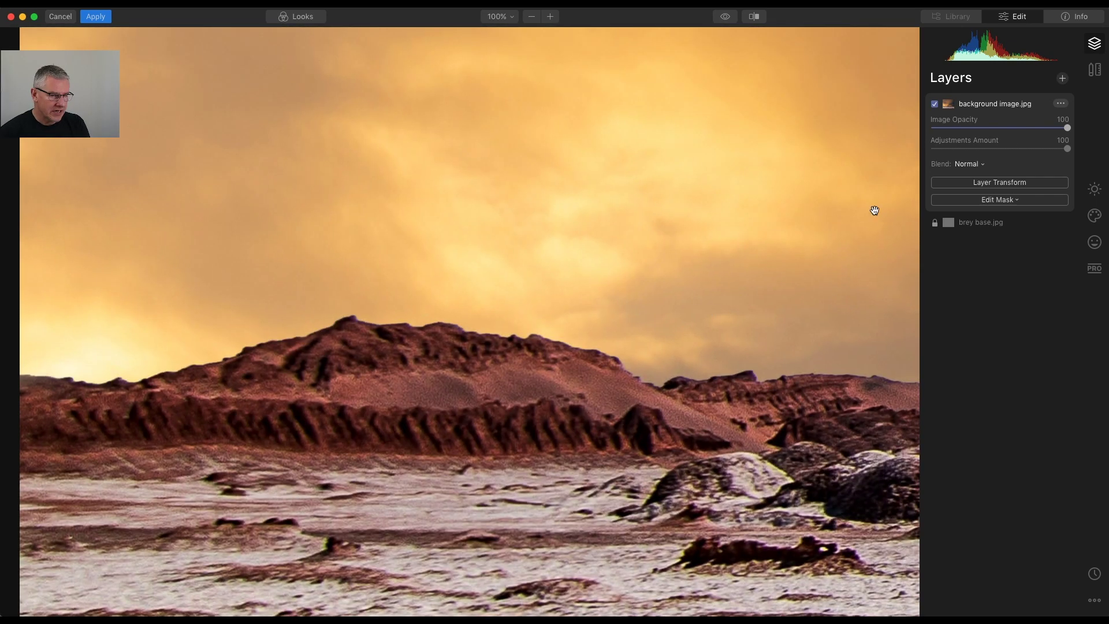
pyautogui.click(1023, 200)
pyautogui.click(992, 216)
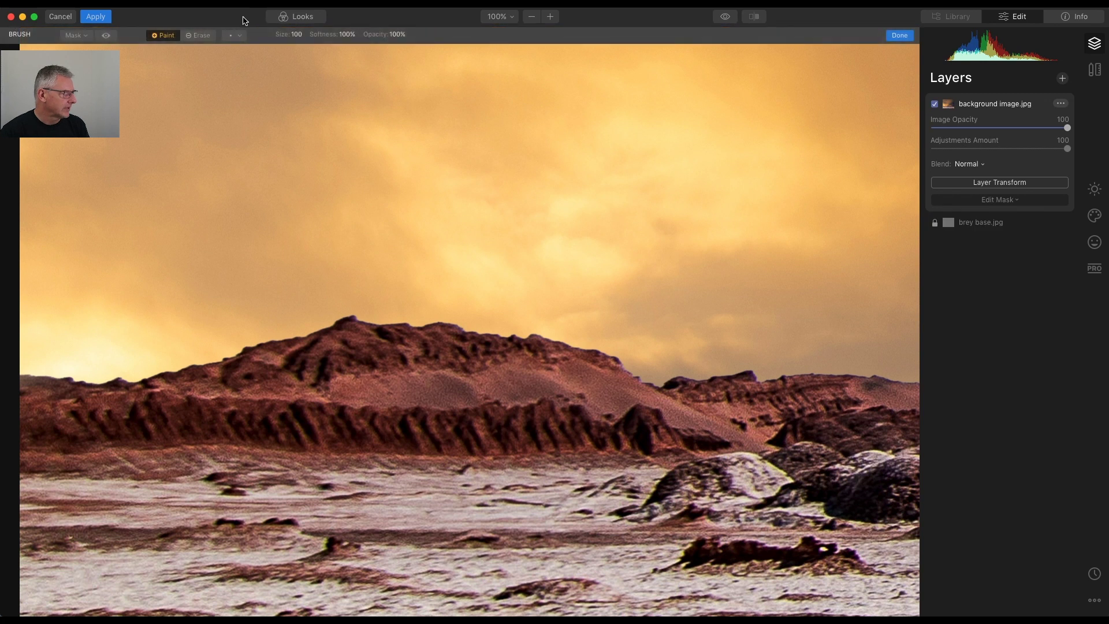
# Switch the brush to Erase, make it nearly hard-edged and shrink it to size 16.
pyautogui.click(205, 36)
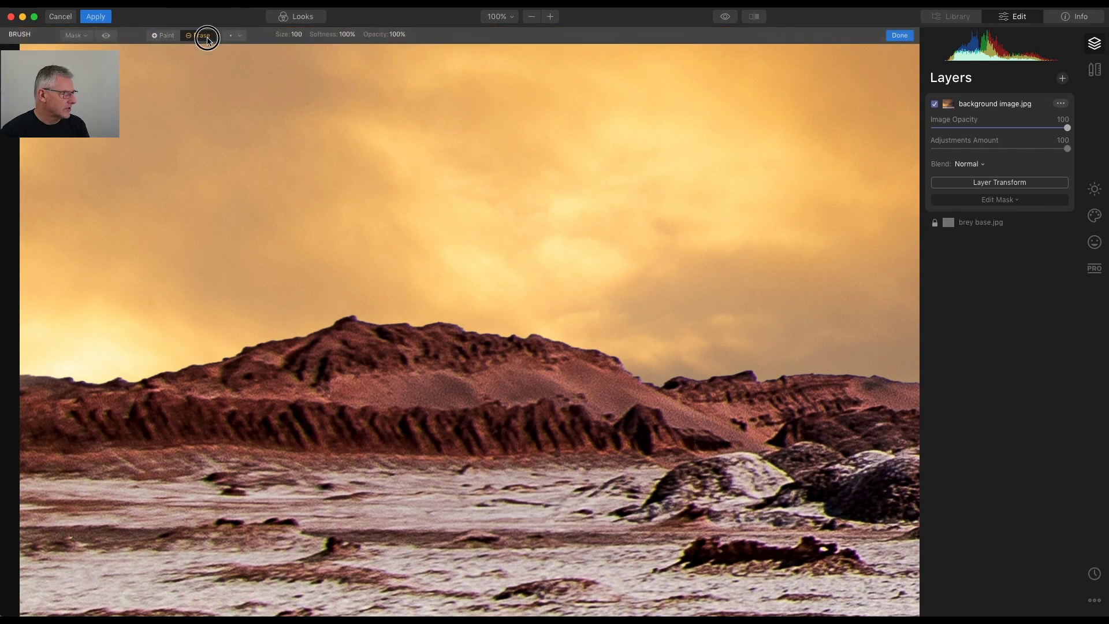
pyautogui.click(395, 36)
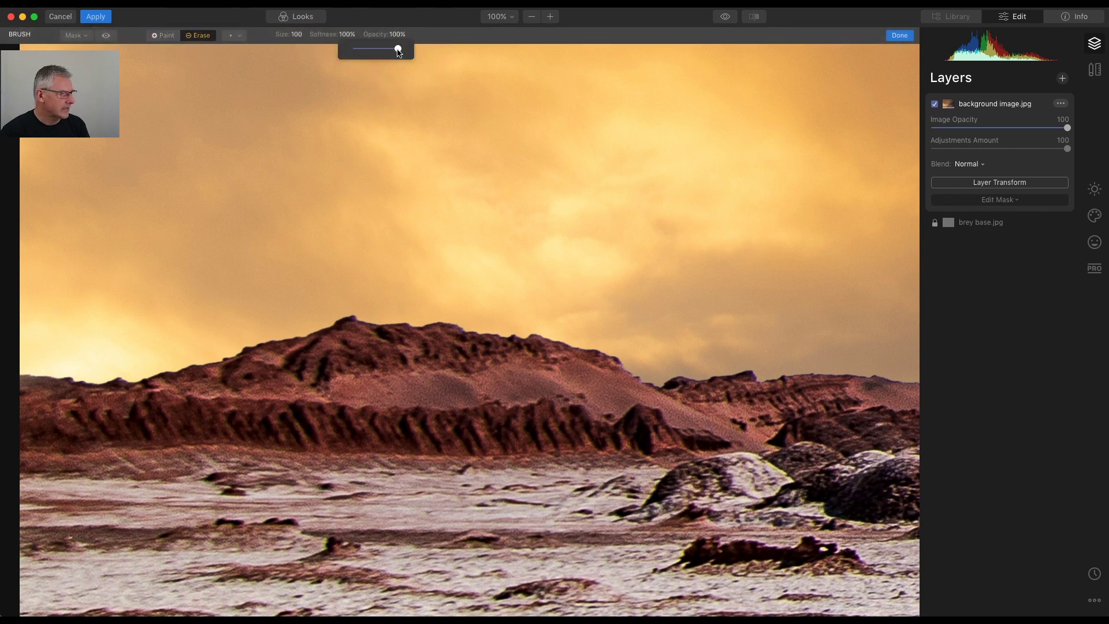
pyautogui.click(349, 36)
pyautogui.moveTo(346, 49); pyautogui.dragTo(304, 48)
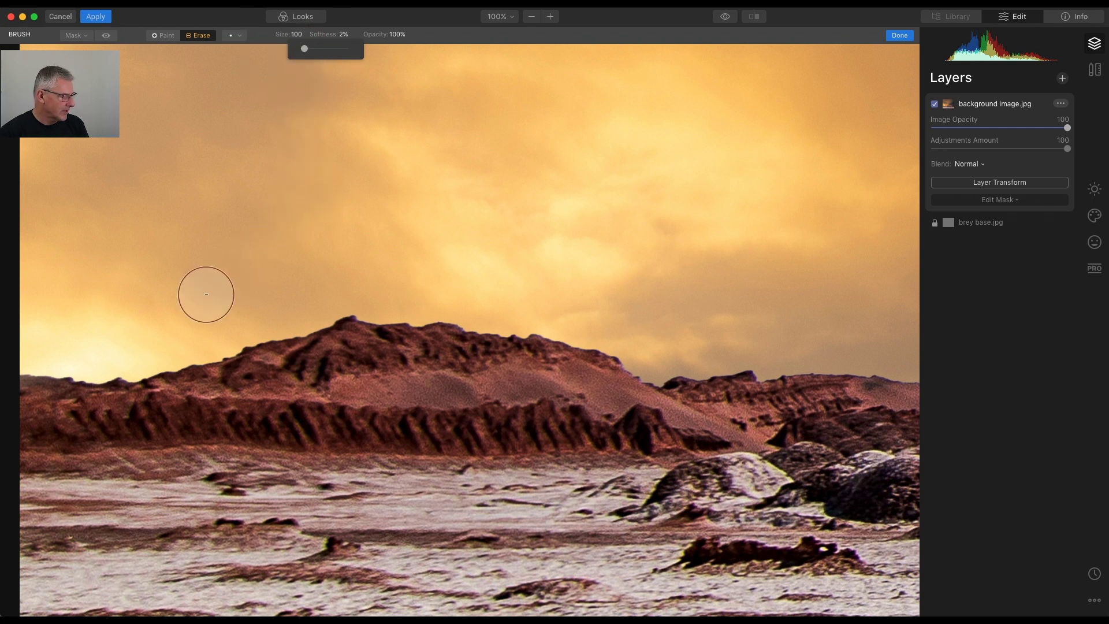
pyautogui.press('[')
pyautogui.press('[')
pyautogui.press('[')
pyautogui.press('[')
pyautogui.press('[')
pyautogui.press('[')
pyautogui.press('[')
pyautogui.press('[')
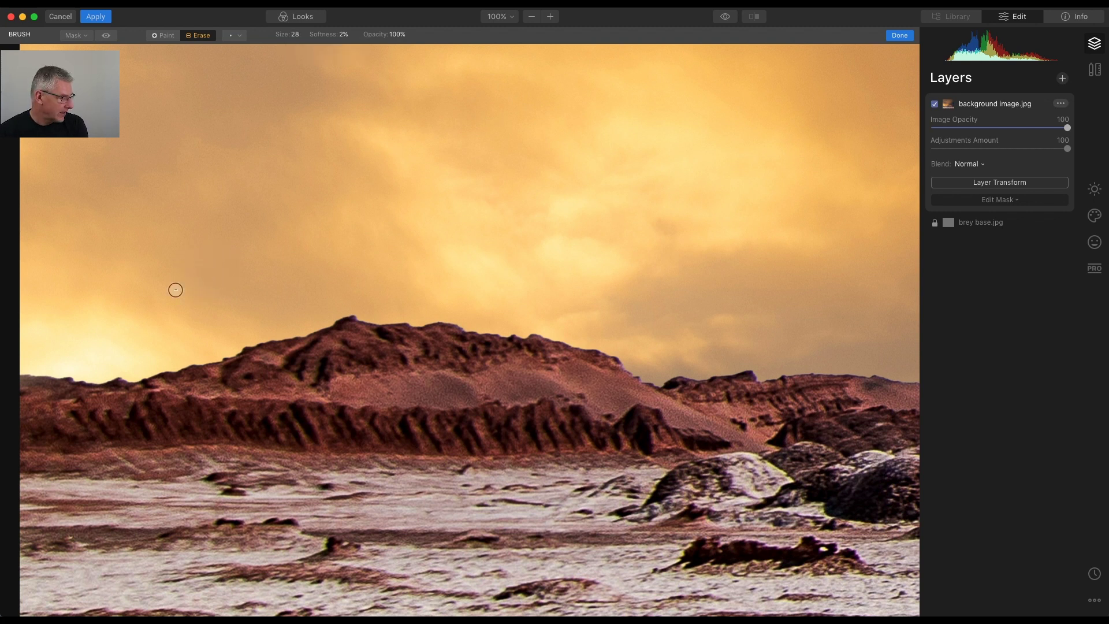
pyautogui.press('[')
pyautogui.press('[')
pyautogui.press('[')
# Erase the sky just above the left end of the ridge, softening the brush to 6%.
pyautogui.moveTo(26, 372); pyautogui.dragTo(31, 372)
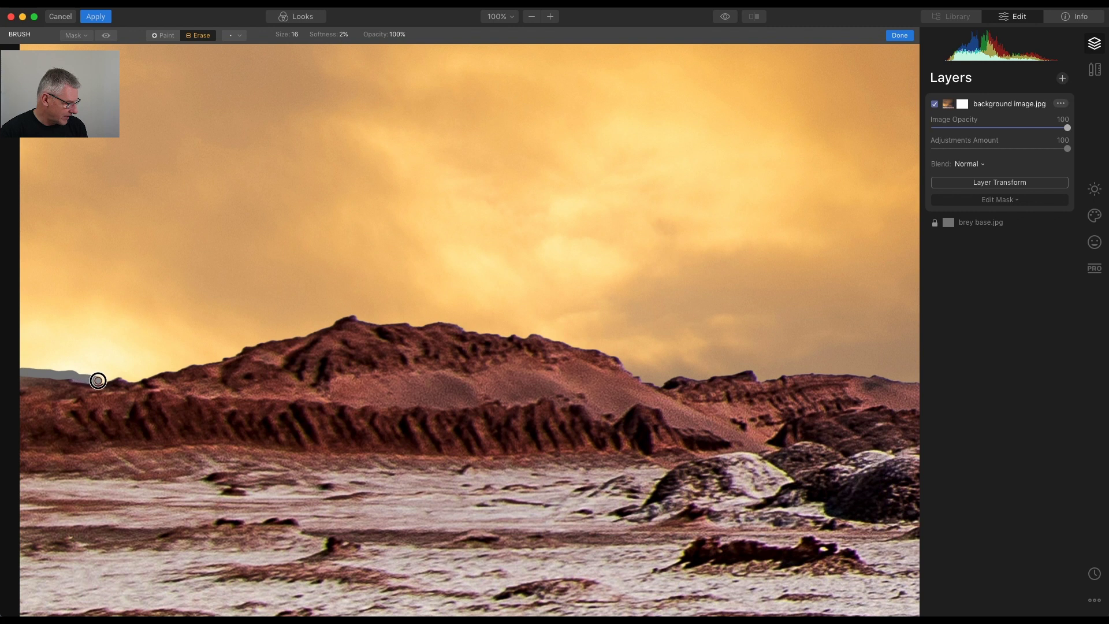
pyautogui.moveTo(117, 374)
pyautogui.mouseDown()
pyautogui.moveTo(16, 368)
pyautogui.moveTo(112, 369)
pyautogui.mouseUp()
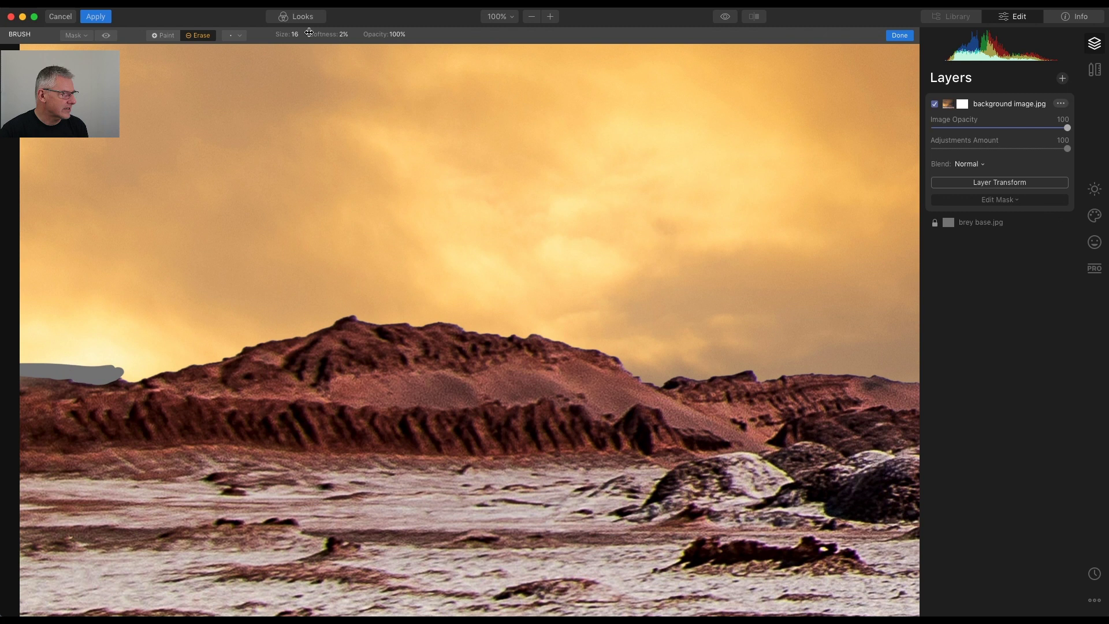
pyautogui.click(343, 37)
pyautogui.moveTo(349, 50); pyautogui.dragTo(353, 50)
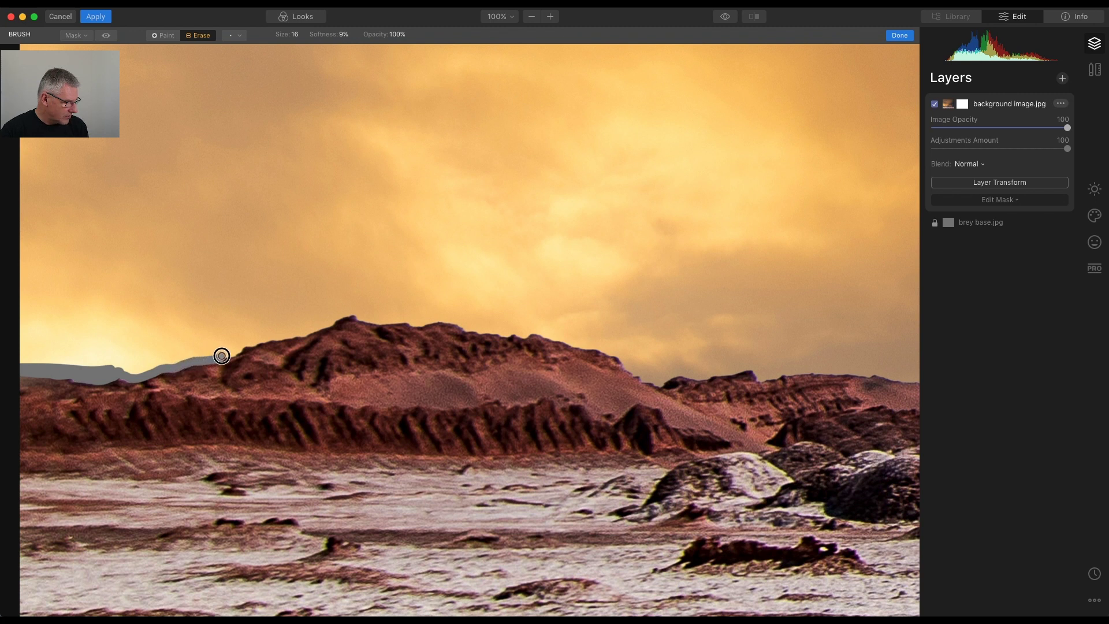
pyautogui.moveTo(223, 356); pyautogui.dragTo(232, 351)
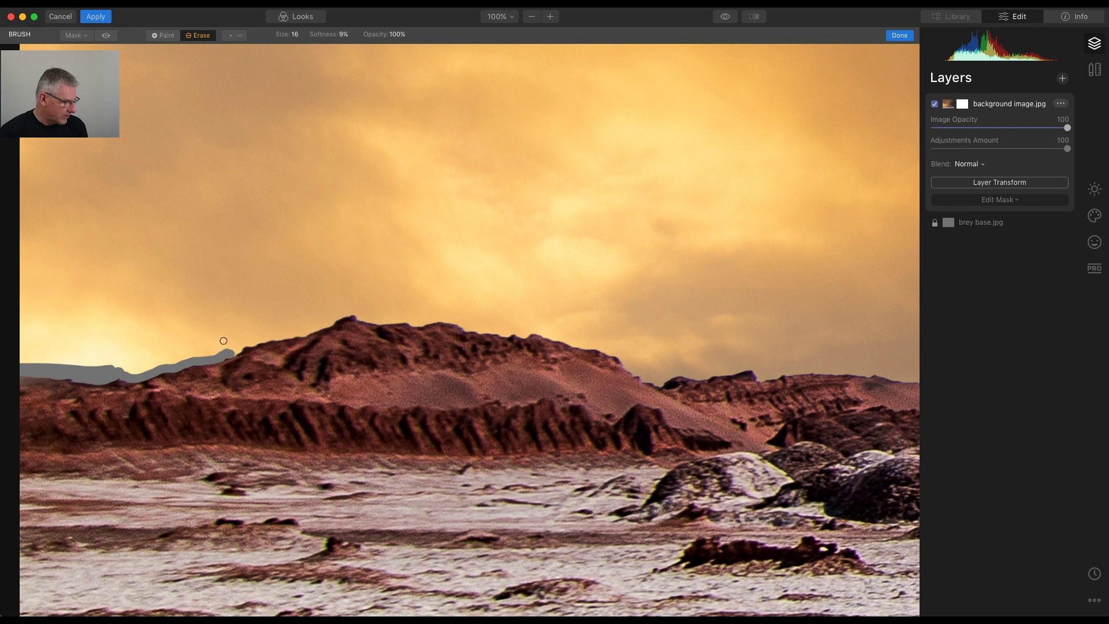
# Continue erasing along the ridge past the peak and across the horizon, then zoom out.
pyautogui.click(345, 35)
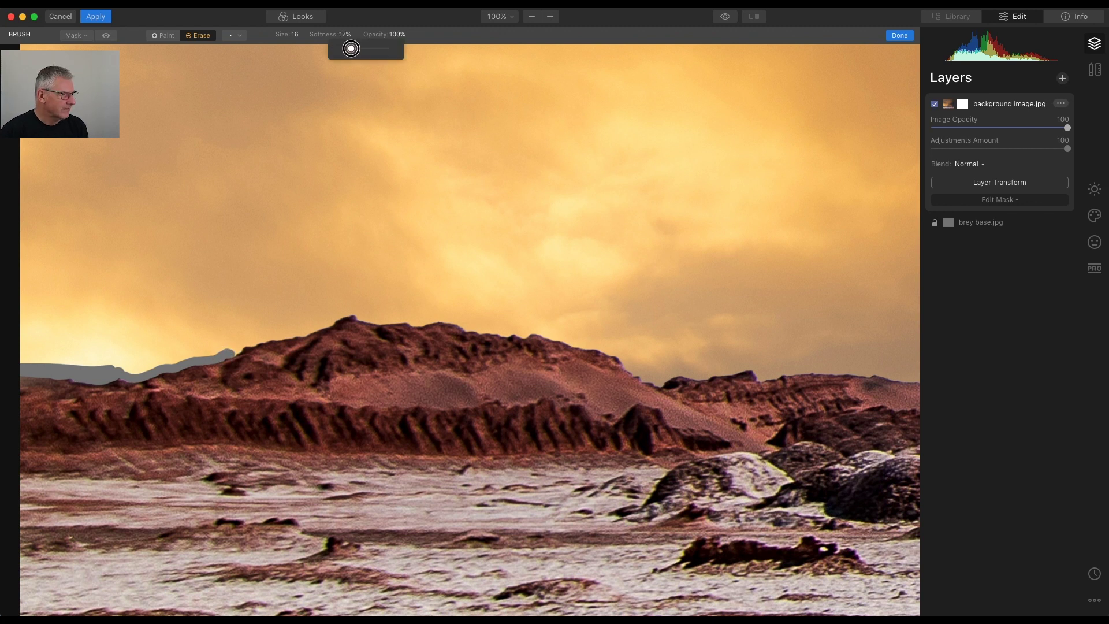
pyautogui.click(235, 347)
pyautogui.moveTo(227, 349); pyautogui.dragTo(238, 344)
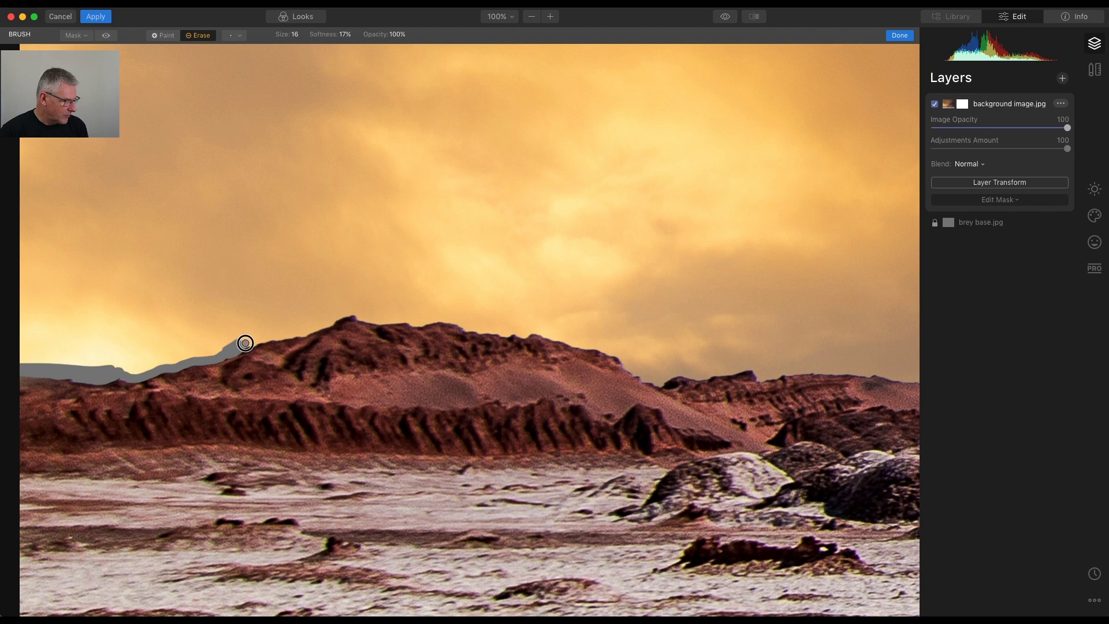
pyautogui.moveTo(258, 341); pyautogui.dragTo(262, 340)
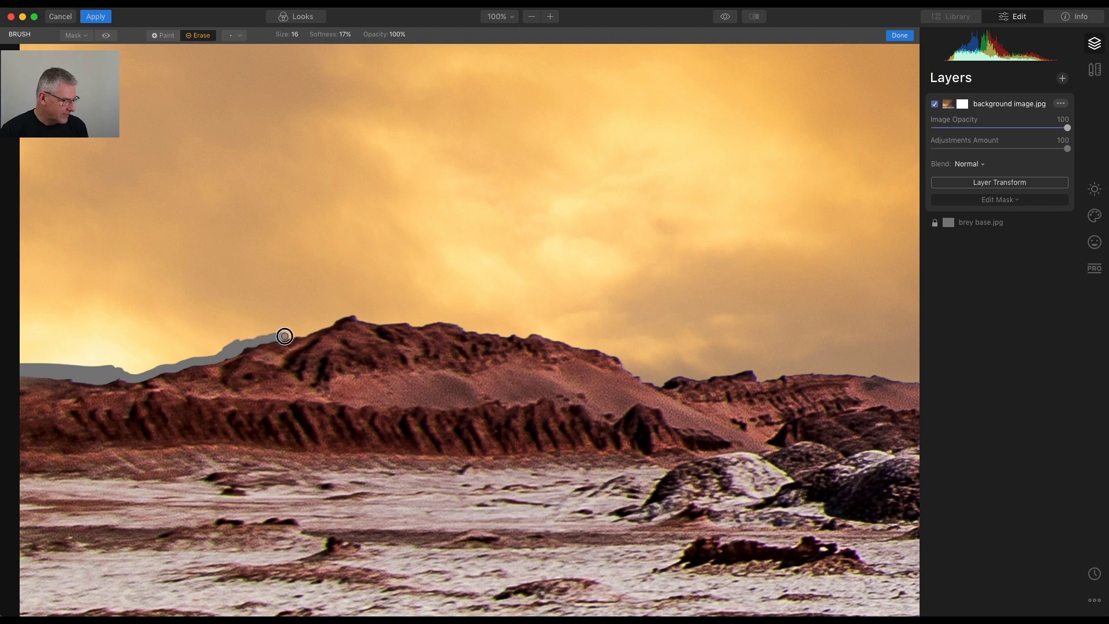
pyautogui.moveTo(304, 334); pyautogui.dragTo(306, 333)
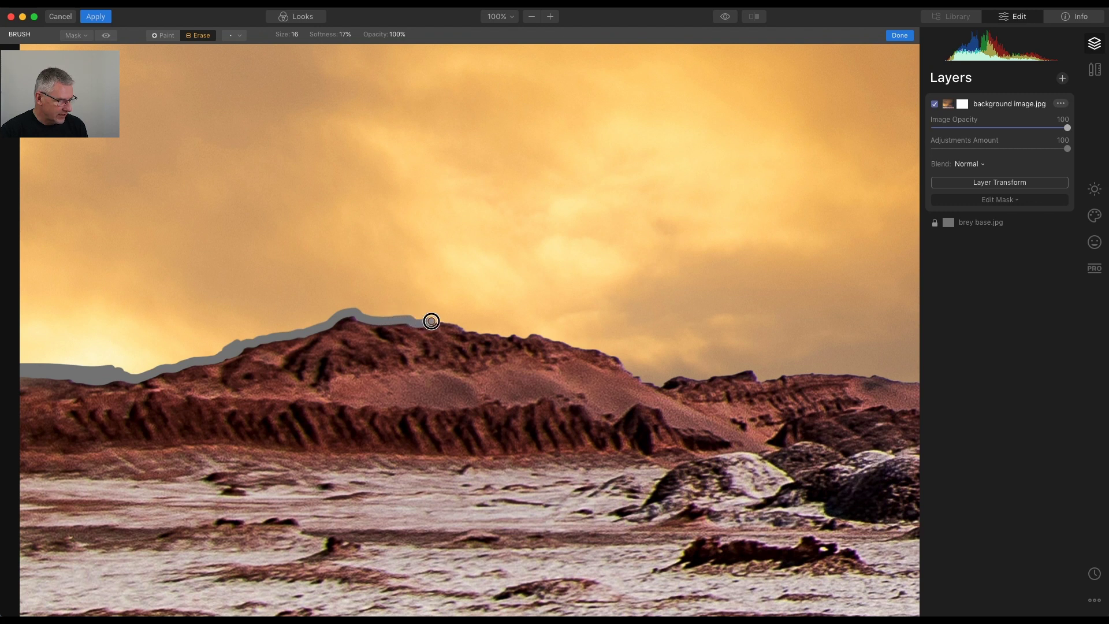
pyautogui.moveTo(464, 324)
pyautogui.mouseDown()
pyautogui.moveTo(527, 329)
pyautogui.moveTo(676, 376)
pyautogui.moveTo(606, 371)
pyautogui.moveTo(854, 400)
pyautogui.moveTo(372, 396)
pyautogui.moveTo(508, 383)
pyautogui.moveTo(297, 359)
pyautogui.moveTo(713, 369)
pyautogui.moveTo(681, 340)
pyautogui.moveTo(339, 379)
pyautogui.moveTo(801, 411)
pyautogui.mouseUp()
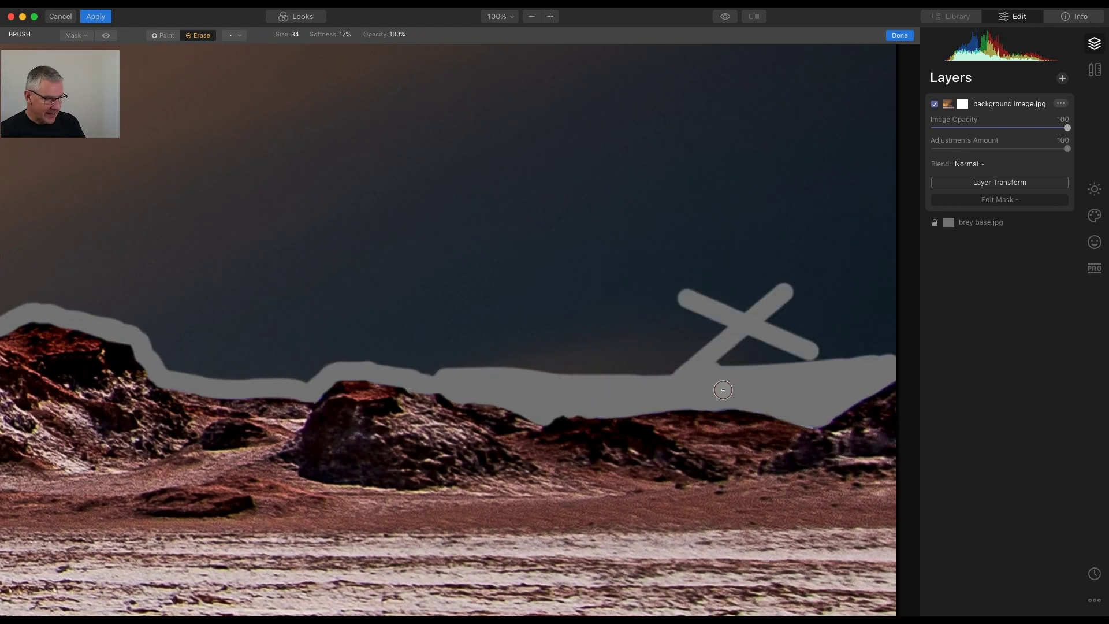
pyautogui.press('super+minus')
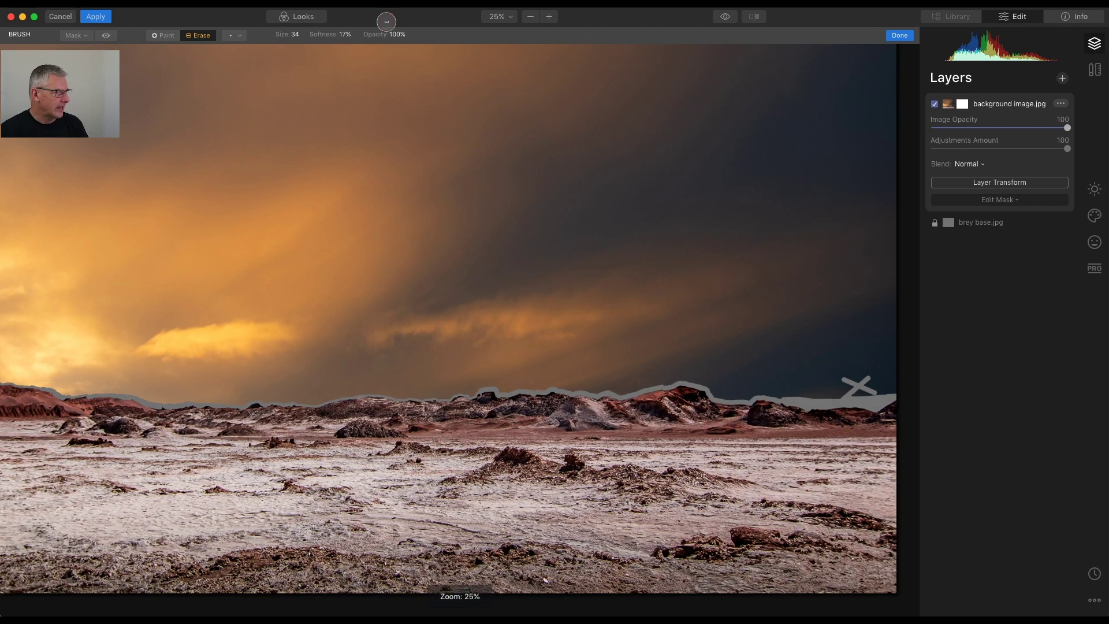
# Set the erase brush to 0% softness and size 106, and erase the entire sky.
pyautogui.click(343, 36)
pyautogui.moveTo(347, 48); pyautogui.dragTo(322, 47)
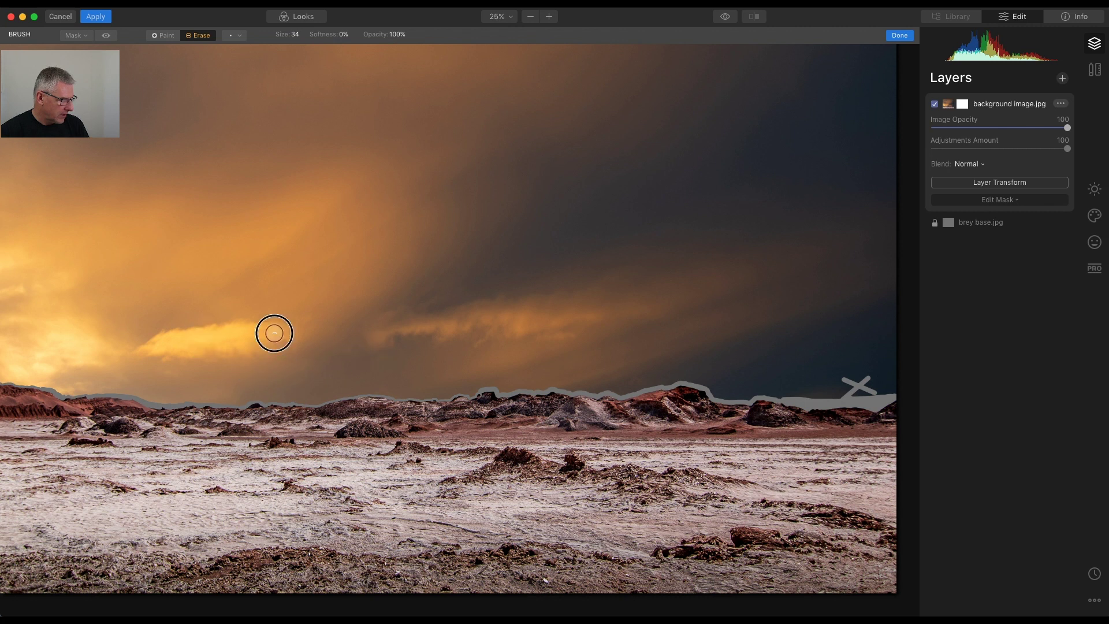
pyautogui.press(']')
pyautogui.press(']')
pyautogui.press(']')
pyautogui.press(']')
pyautogui.press(']')
pyautogui.press(']')
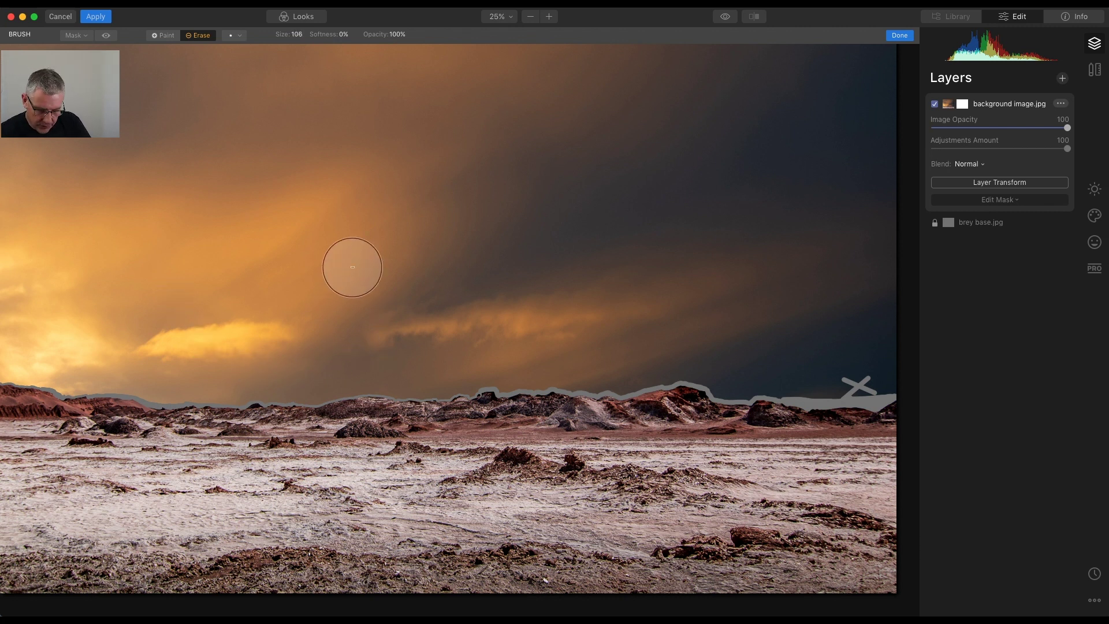
pyautogui.press('super+minus')
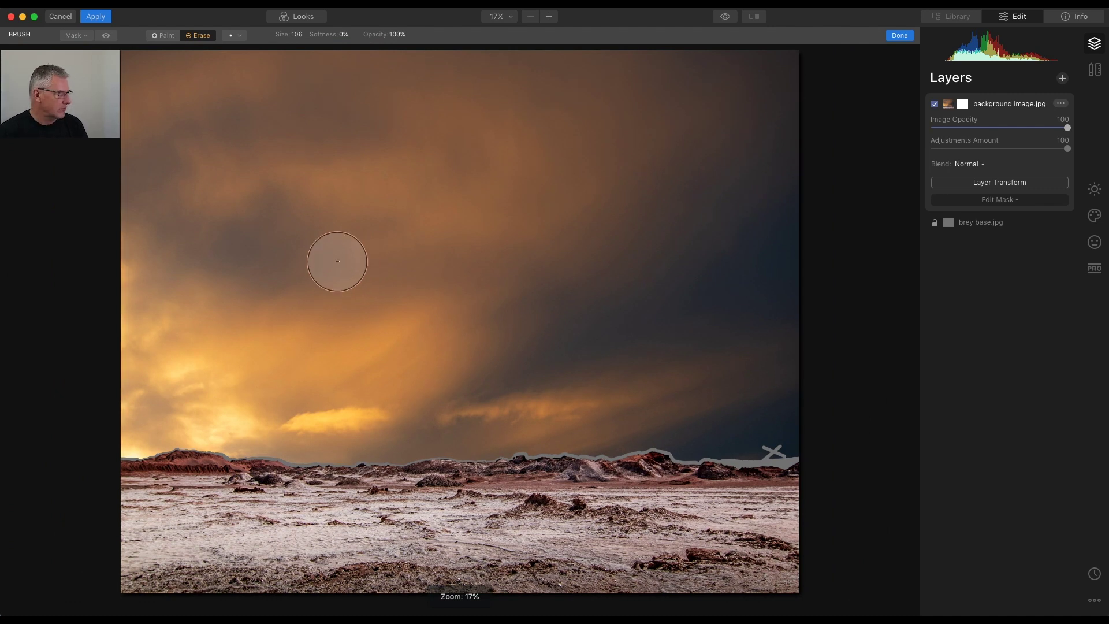
pyautogui.moveTo(156, 72)
pyautogui.mouseDown()
pyautogui.moveTo(804, 60)
pyautogui.moveTo(828, 87)
pyautogui.moveTo(337, 93)
pyautogui.moveTo(100, 112)
pyautogui.moveTo(155, 144)
pyautogui.moveTo(662, 119)
pyautogui.moveTo(806, 126)
pyautogui.moveTo(806, 157)
pyautogui.moveTo(238, 154)
pyautogui.moveTo(133, 162)
pyautogui.moveTo(107, 189)
pyautogui.moveTo(519, 176)
pyautogui.moveTo(835, 205)
pyautogui.moveTo(757, 230)
pyautogui.moveTo(458, 205)
pyautogui.moveTo(251, 208)
pyautogui.moveTo(167, 227)
pyautogui.moveTo(112, 255)
pyautogui.moveTo(536, 245)
pyautogui.moveTo(680, 261)
pyautogui.moveTo(779, 253)
pyautogui.moveTo(790, 272)
pyautogui.moveTo(488, 299)
pyautogui.moveTo(282, 287)
pyautogui.moveTo(155, 298)
pyautogui.moveTo(133, 328)
pyautogui.moveTo(699, 325)
pyautogui.moveTo(816, 310)
pyautogui.moveTo(810, 330)
pyautogui.moveTo(635, 371)
pyautogui.moveTo(296, 365)
pyautogui.moveTo(116, 386)
pyautogui.moveTo(142, 412)
pyautogui.moveTo(640, 407)
pyautogui.moveTo(789, 402)
pyautogui.moveTo(794, 380)
pyautogui.moveTo(795, 419)
pyautogui.moveTo(781, 429)
pyautogui.moveTo(594, 413)
pyautogui.moveTo(125, 421)
pyautogui.mouseUp()
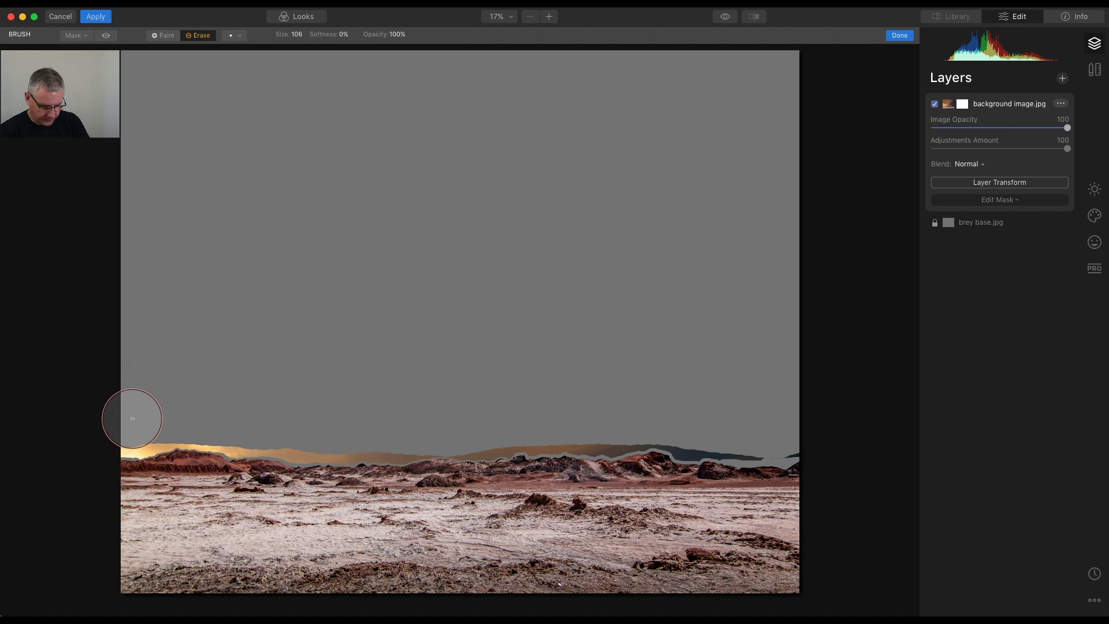
pyautogui.press('super+equal')
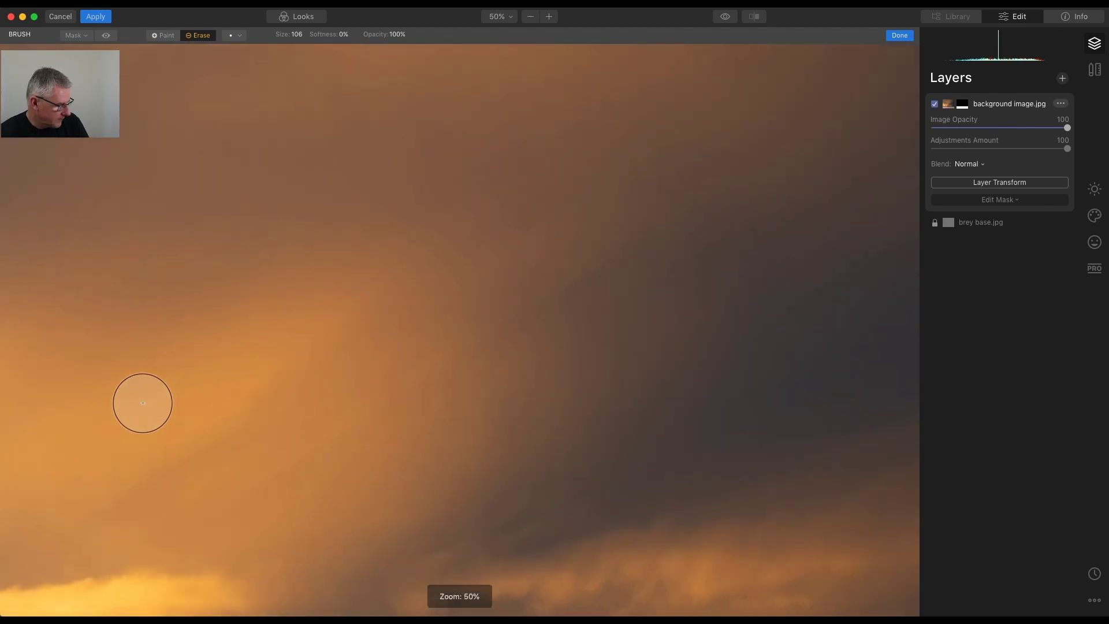
# At full size, erase the leftover sky strip on the left and the yellow strip on the right.
pyautogui.press('super+equal')
pyautogui.moveTo(309, 583); pyautogui.dragTo(823, 276)
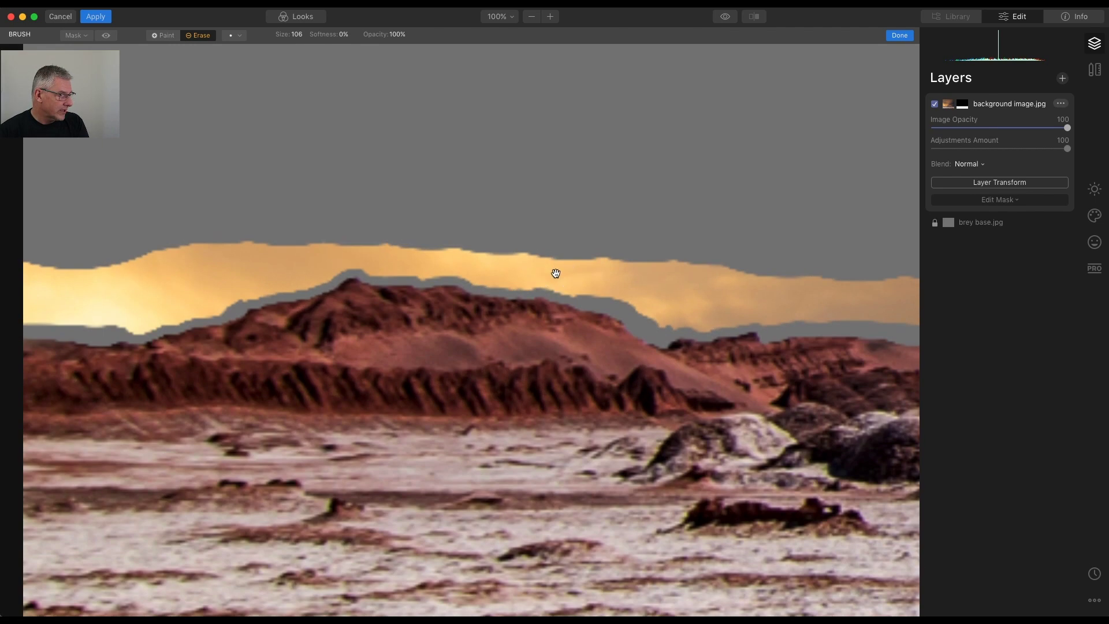
pyautogui.moveTo(87, 273)
pyautogui.mouseDown()
pyautogui.moveTo(118, 264)
pyautogui.moveTo(27, 278)
pyautogui.moveTo(42, 302)
pyautogui.moveTo(126, 314)
pyautogui.moveTo(322, 254)
pyautogui.moveTo(229, 251)
pyautogui.moveTo(116, 269)
pyautogui.mouseUp()
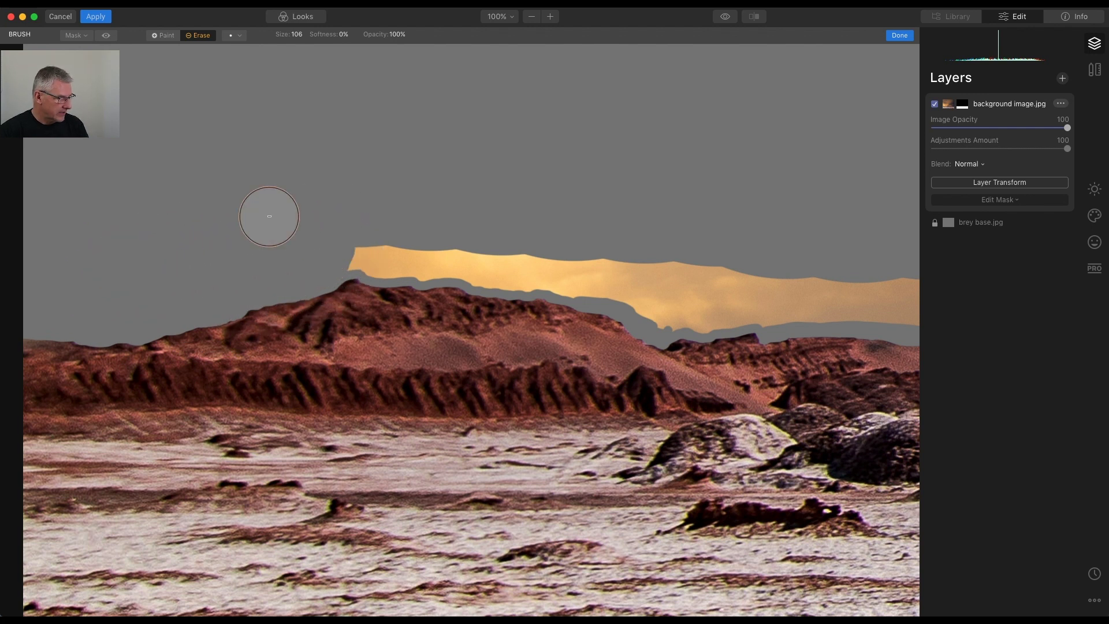
pyautogui.moveTo(352, 247)
pyautogui.mouseDown()
pyautogui.moveTo(564, 268)
pyautogui.moveTo(667, 307)
pyautogui.moveTo(708, 280)
pyautogui.mouseUp()
pyautogui.moveTo(599, 250); pyautogui.dragTo(314, 208)
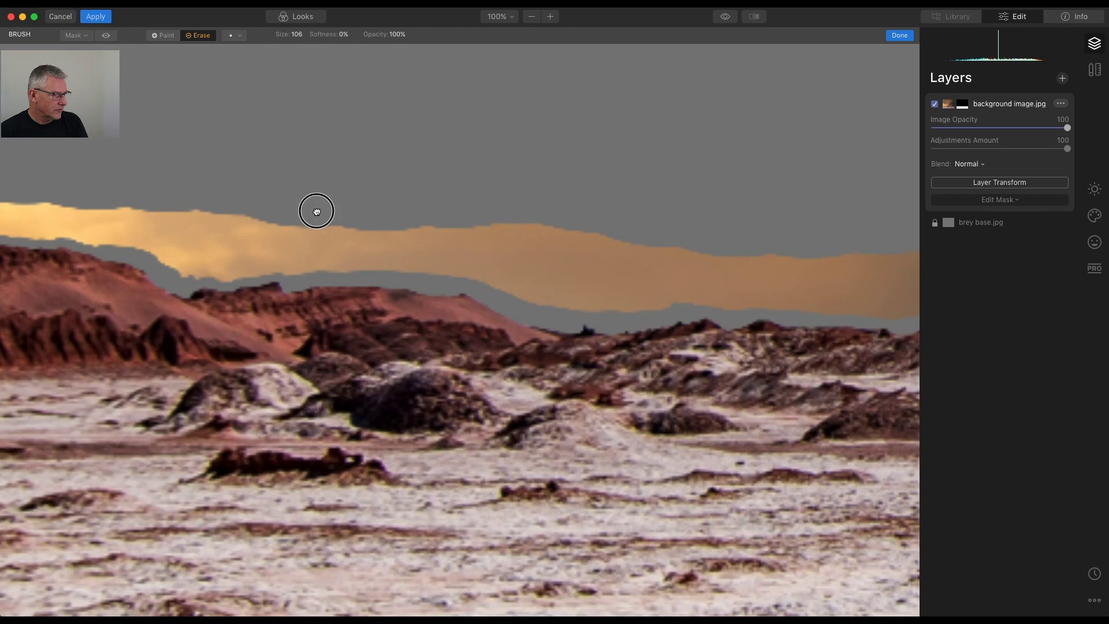
pyautogui.moveTo(280, 243)
pyautogui.mouseDown()
pyautogui.moveTo(255, 253)
pyautogui.moveTo(444, 255)
pyautogui.moveTo(566, 293)
pyautogui.moveTo(658, 291)
pyautogui.moveTo(667, 276)
pyautogui.moveTo(534, 254)
pyautogui.moveTo(572, 216)
pyautogui.moveTo(696, 228)
pyautogui.moveTo(36, 208)
pyautogui.moveTo(246, 231)
pyautogui.moveTo(59, 228)
pyautogui.moveTo(99, 235)
pyautogui.moveTo(72, 253)
pyautogui.moveTo(253, 269)
pyautogui.moveTo(275, 262)
pyautogui.moveTo(267, 237)
pyautogui.moveTo(88, 223)
pyautogui.moveTo(405, 214)
pyautogui.moveTo(310, 234)
pyautogui.moveTo(338, 249)
pyautogui.moveTo(311, 245)
pyautogui.moveTo(366, 258)
pyautogui.mouseUp()
# Erase the remaining brown and dark band above the horizon with a size 70 brush, then fit the view.
pyautogui.moveTo(411, 256)
pyautogui.mouseDown()
pyautogui.moveTo(560, 259)
pyautogui.moveTo(571, 250)
pyautogui.moveTo(349, 207)
pyautogui.moveTo(579, 253)
pyautogui.moveTo(727, 223)
pyautogui.moveTo(844, 225)
pyautogui.mouseUp()
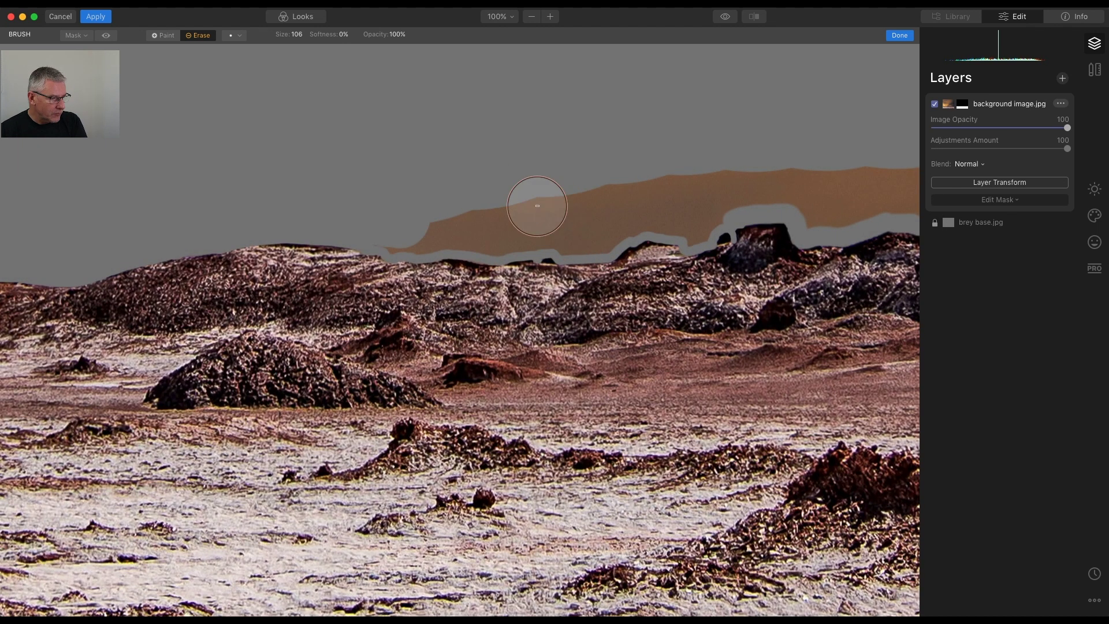
pyautogui.moveTo(387, 225)
pyautogui.mouseDown()
pyautogui.moveTo(598, 231)
pyautogui.moveTo(635, 199)
pyautogui.moveTo(507, 197)
pyautogui.moveTo(623, 176)
pyautogui.moveTo(668, 209)
pyautogui.moveTo(651, 208)
pyautogui.moveTo(688, 217)
pyautogui.moveTo(697, 208)
pyautogui.moveTo(694, 218)
pyautogui.moveTo(829, 186)
pyautogui.mouseUp()
pyautogui.press('[')
pyautogui.press('[')
pyautogui.press('[')
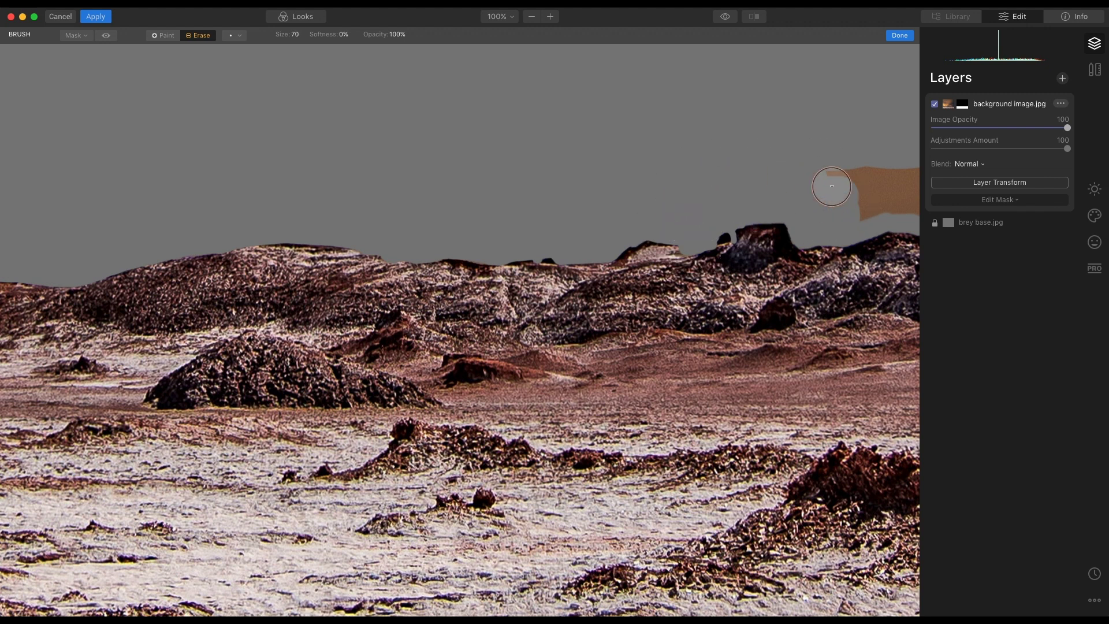
pyautogui.moveTo(619, 255); pyautogui.dragTo(809, 249)
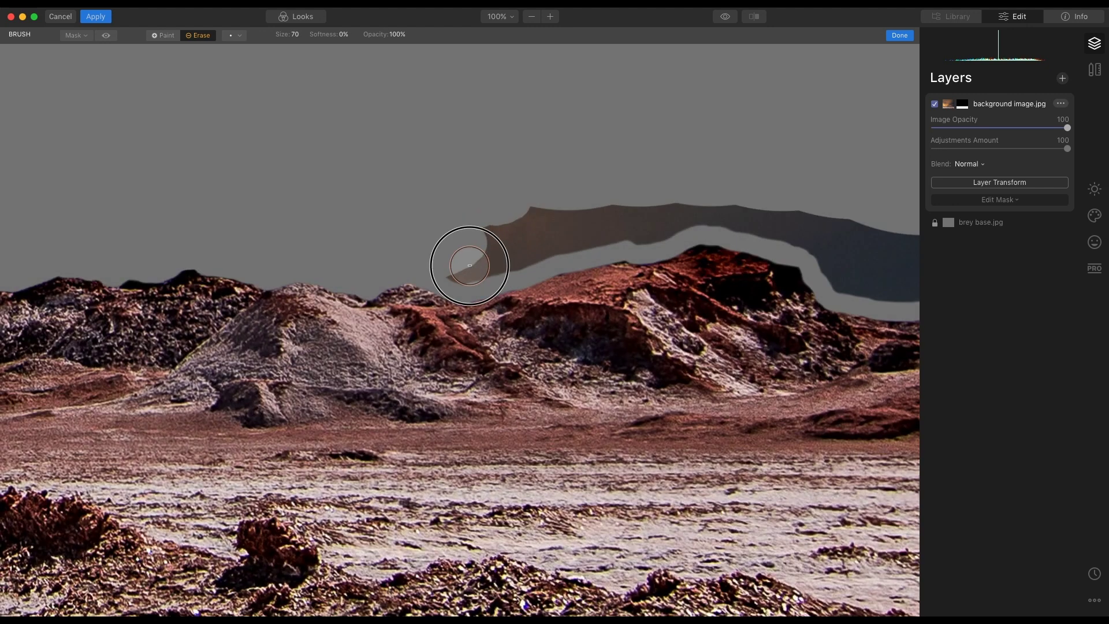
pyautogui.moveTo(471, 255)
pyautogui.mouseDown()
pyautogui.moveTo(641, 238)
pyautogui.moveTo(899, 232)
pyautogui.mouseUp()
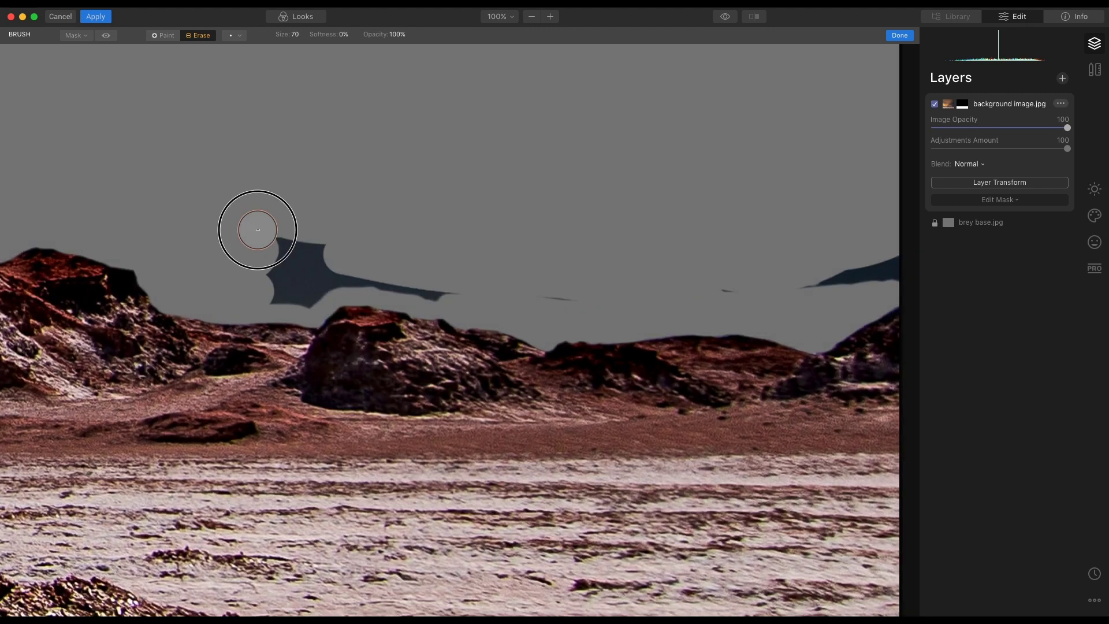
pyautogui.press('super+0')
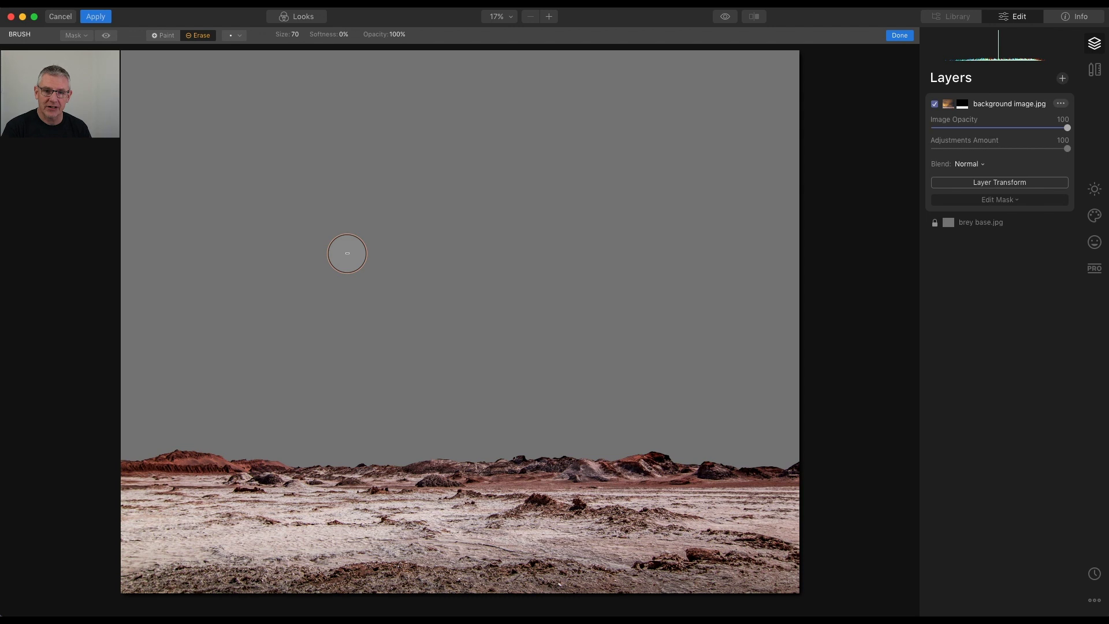
# Finish the mask and set landscape Vibrance -83, Saturation -64 and Exposure -0.30.
pyautogui.press('Return')
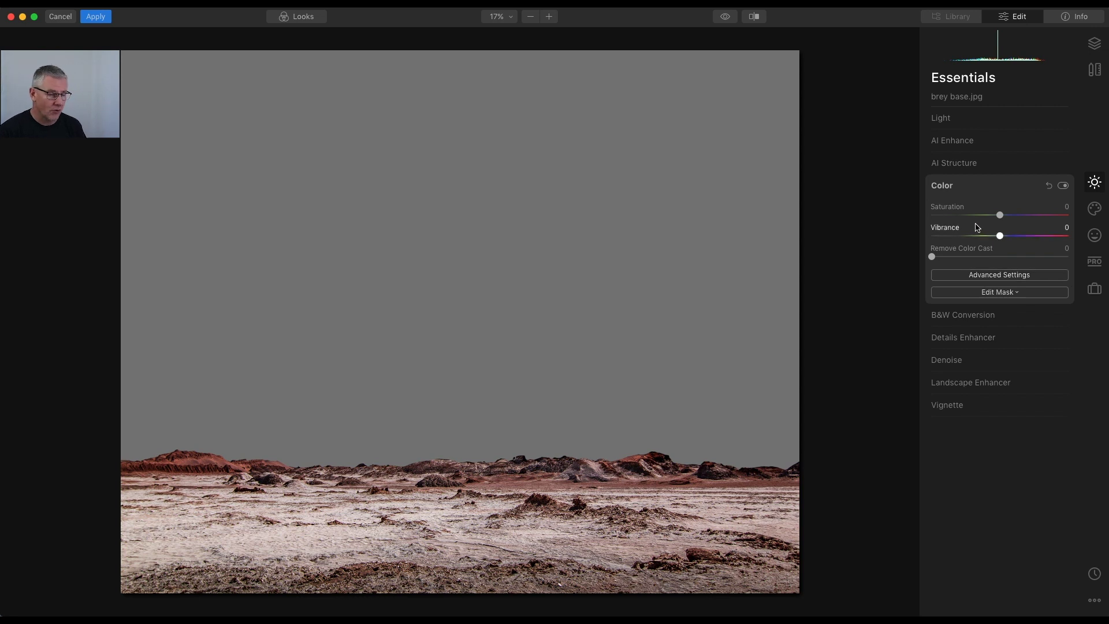
pyautogui.moveTo(1000, 236); pyautogui.dragTo(942, 236)
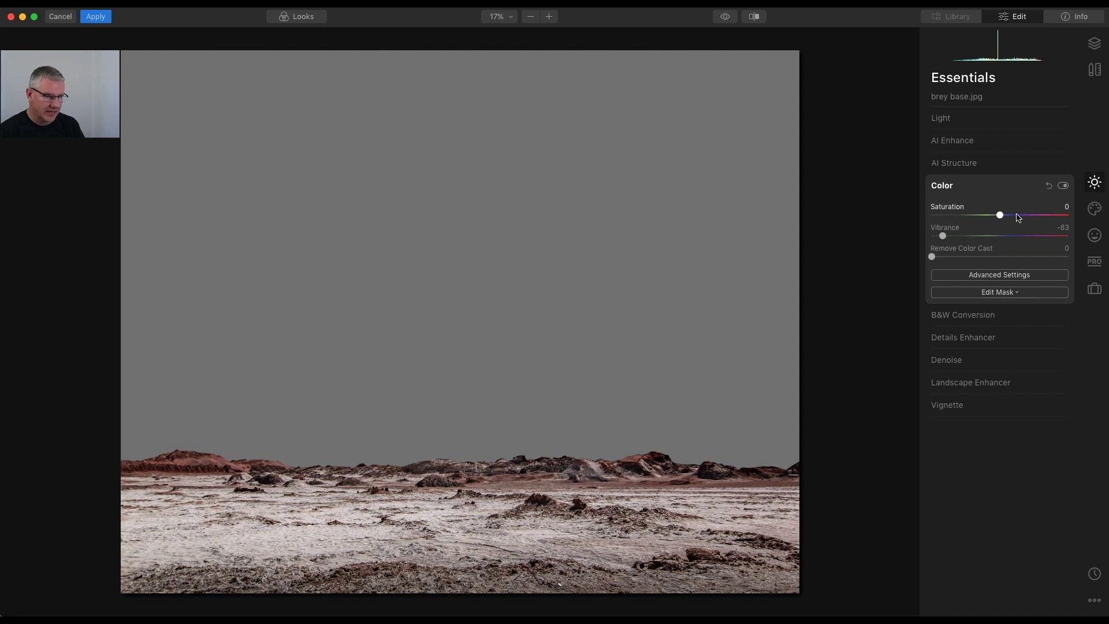
pyautogui.moveTo(999, 214); pyautogui.dragTo(954, 217)
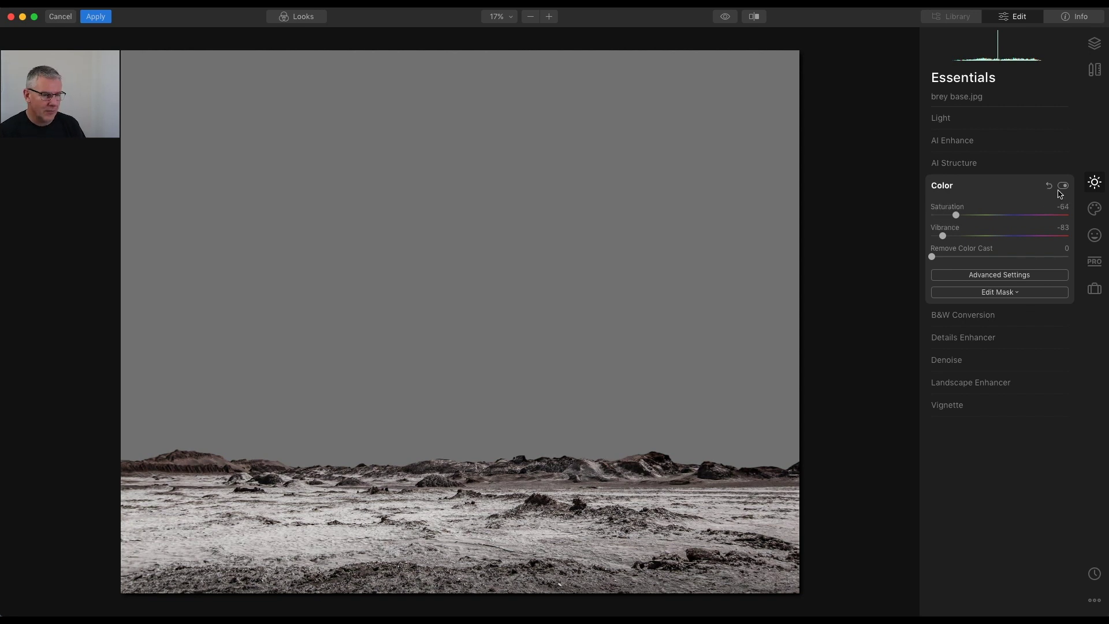
pyautogui.click(945, 119)
pyautogui.moveTo(1003, 226); pyautogui.dragTo(982, 267)
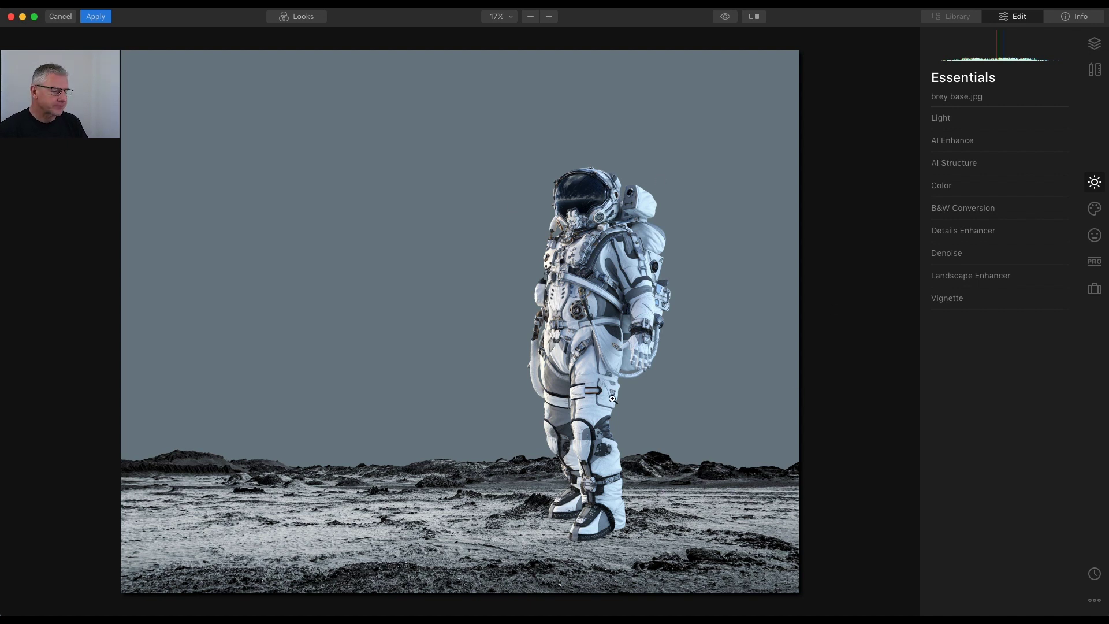
pyautogui.click(602, 171)
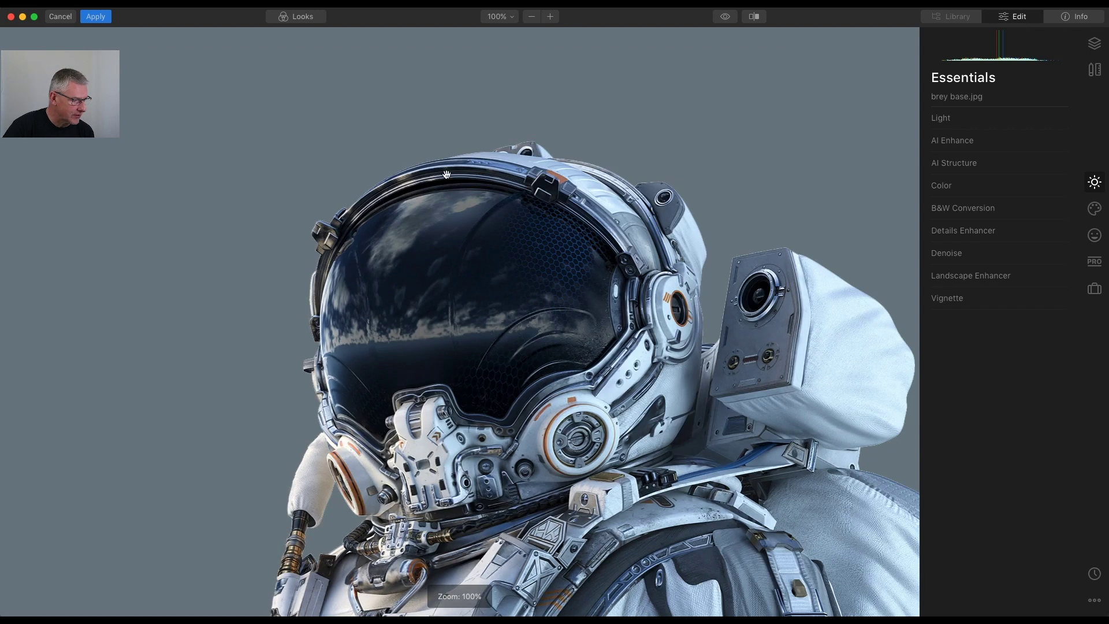
pyautogui.click(508, 206)
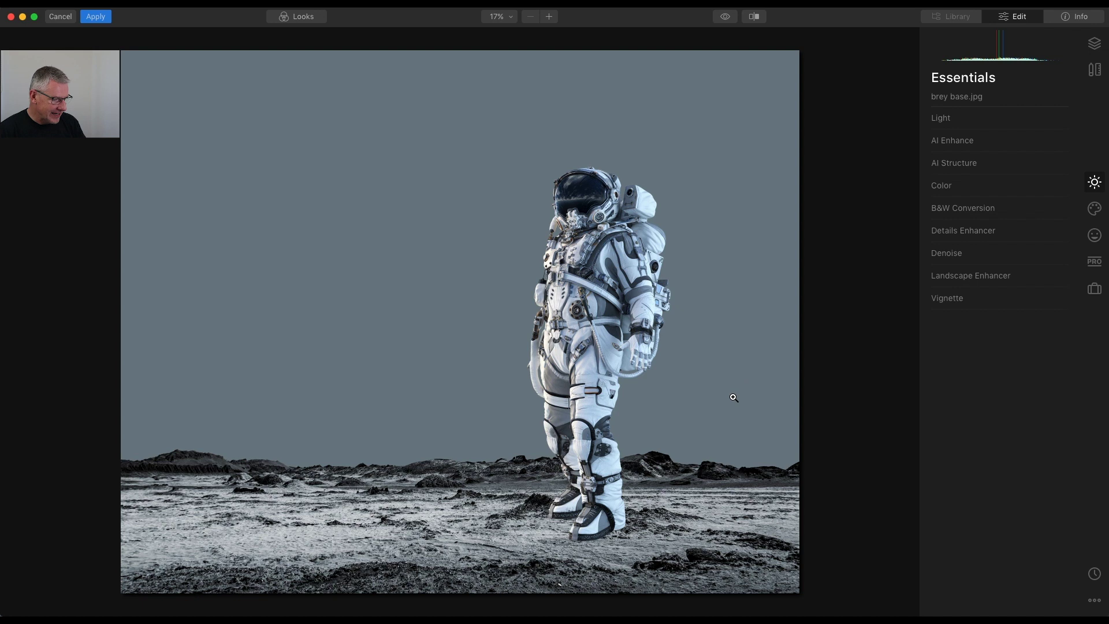
# Load gmc_sunset_moody.jpg as a custom sky in AI Sky Replacement.
pyautogui.click(1096, 213)
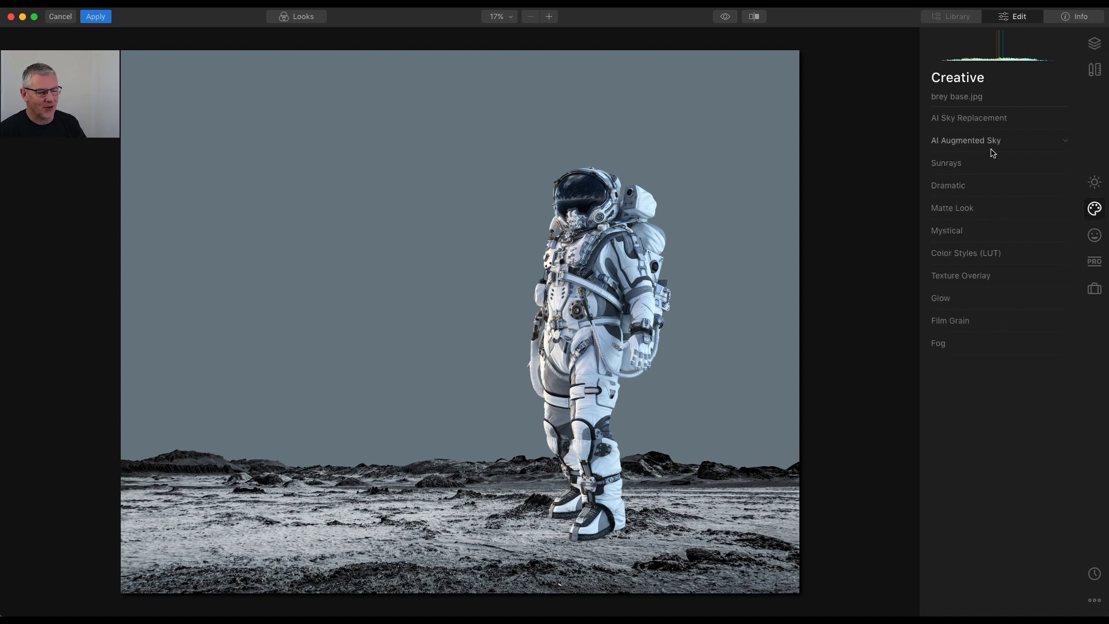
pyautogui.click(995, 119)
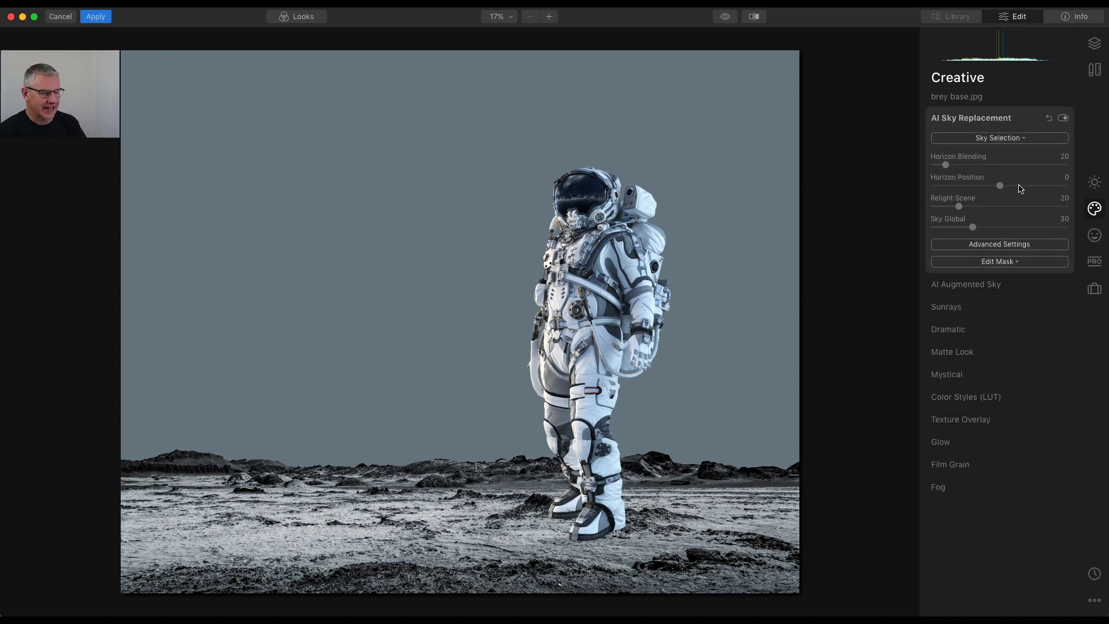
pyautogui.click(1017, 141)
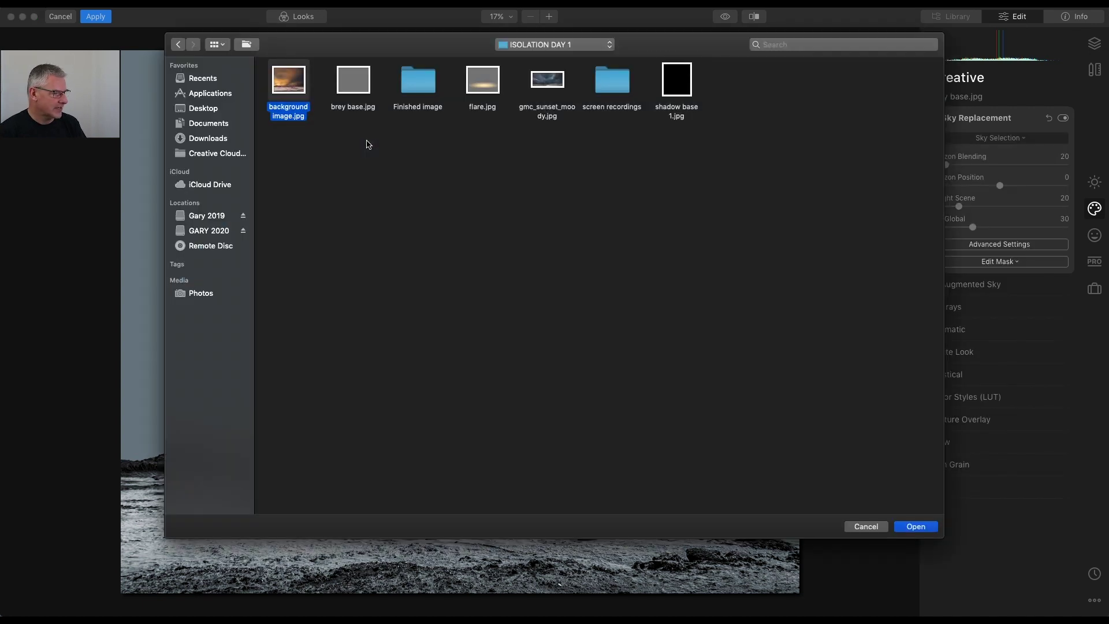
pyautogui.click(550, 93)
pyautogui.click(915, 527)
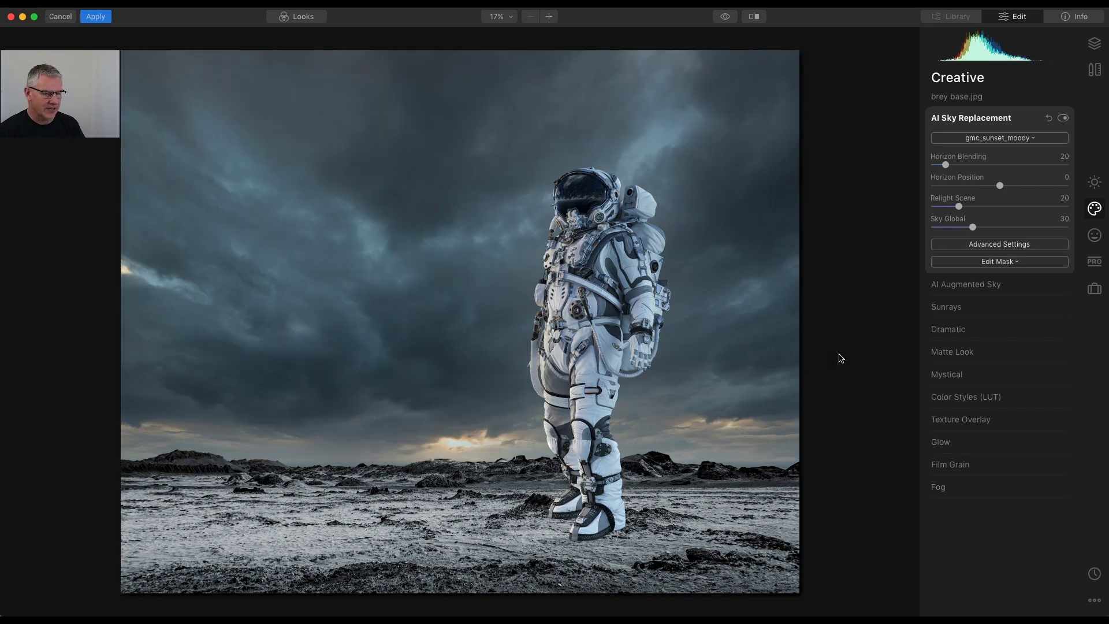
# Set Horizon Blending to 9, Horizon Position to -3 and Relight Scene to 73.
pyautogui.moveTo(972, 227); pyautogui.dragTo(974, 227)
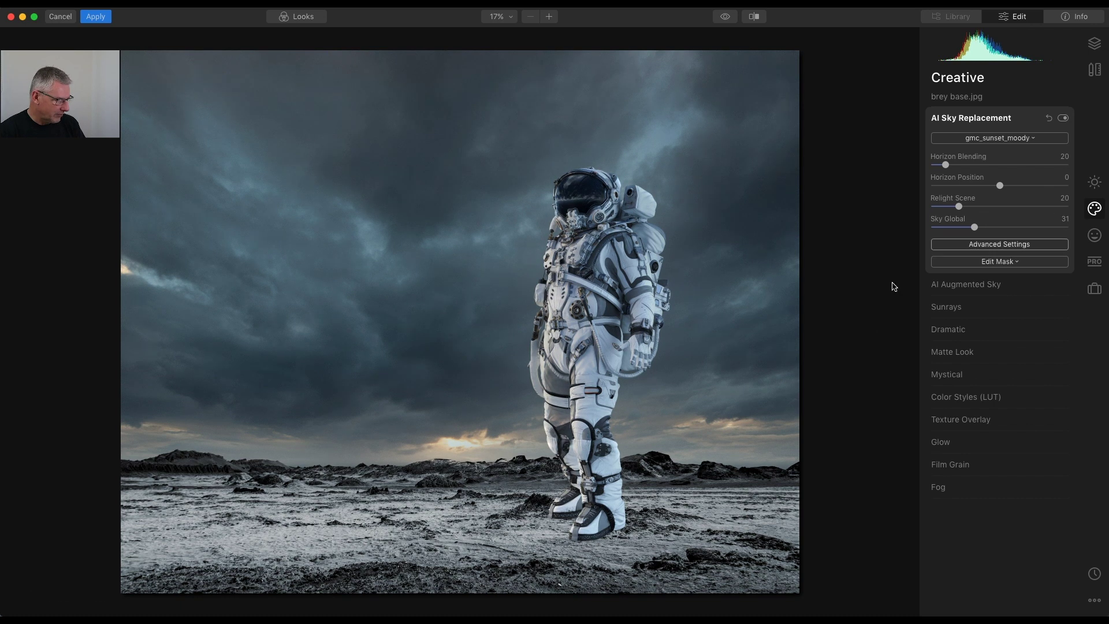
pyautogui.moveTo(946, 164); pyautogui.dragTo(937, 166)
pyautogui.moveTo(1002, 186); pyautogui.dragTo(998, 187)
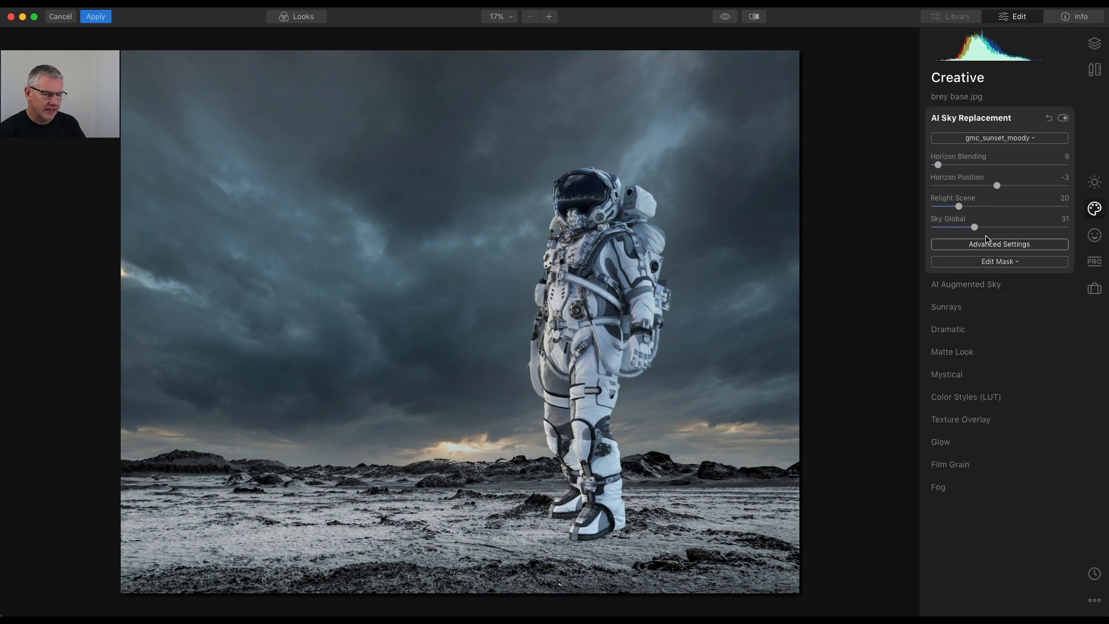
pyautogui.moveTo(962, 212); pyautogui.dragTo(1035, 210)
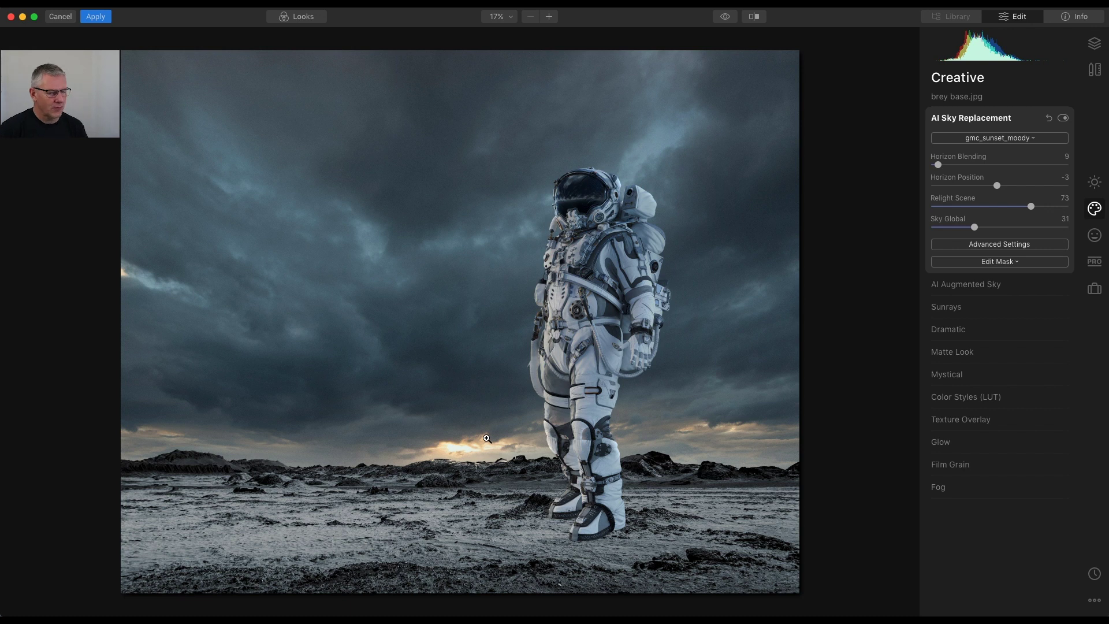
# Load Europa (Jupiter moon).jpg as a custom AI Augmented Sky object.
pyautogui.click(975, 285)
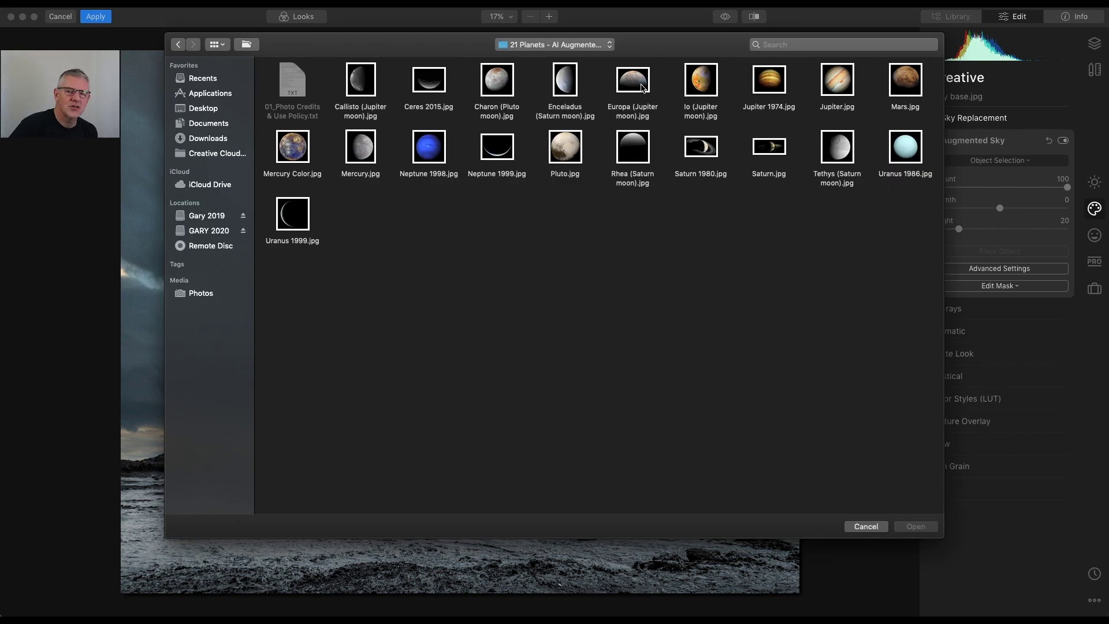
pyautogui.click(642, 88)
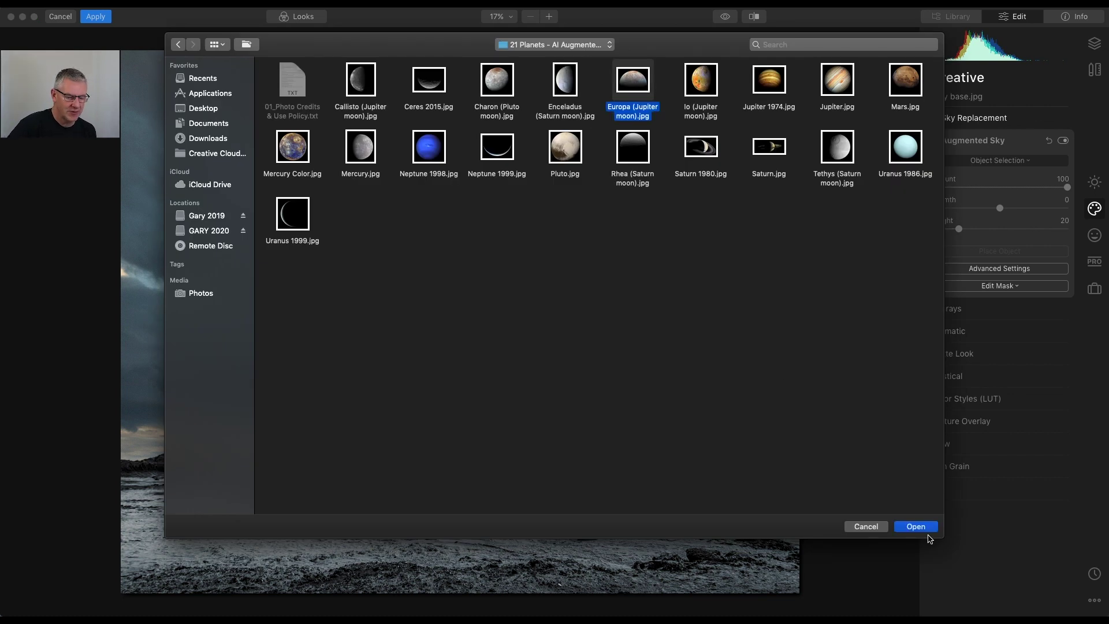
pyautogui.press('Return')
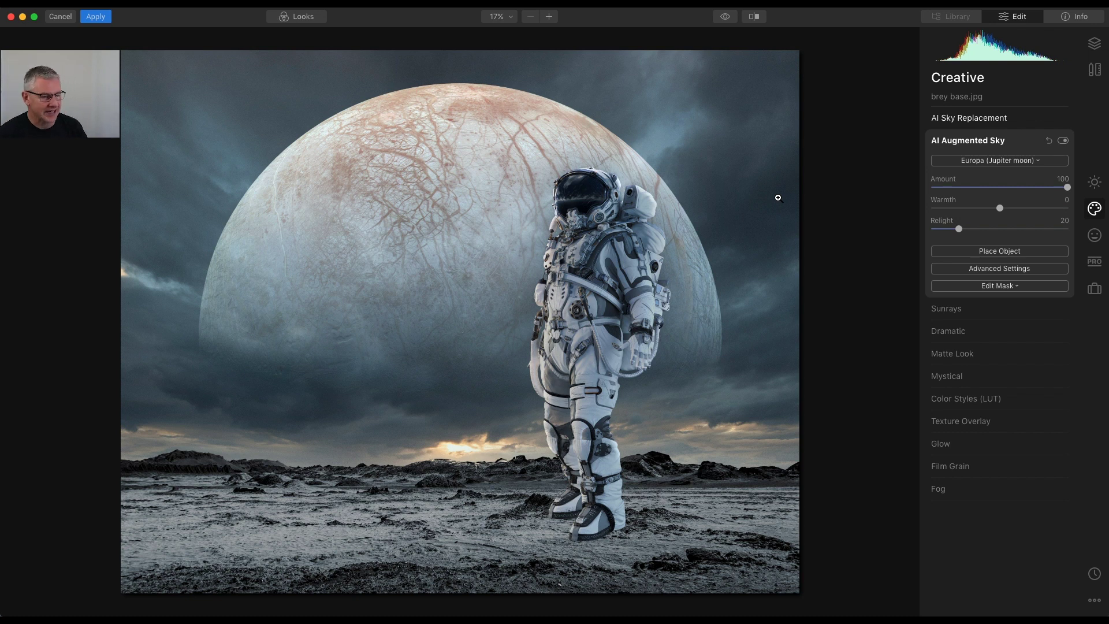
# Add shadow base 1.jpg as a new image layer from the Layers panel.
pyautogui.click(1102, 49)
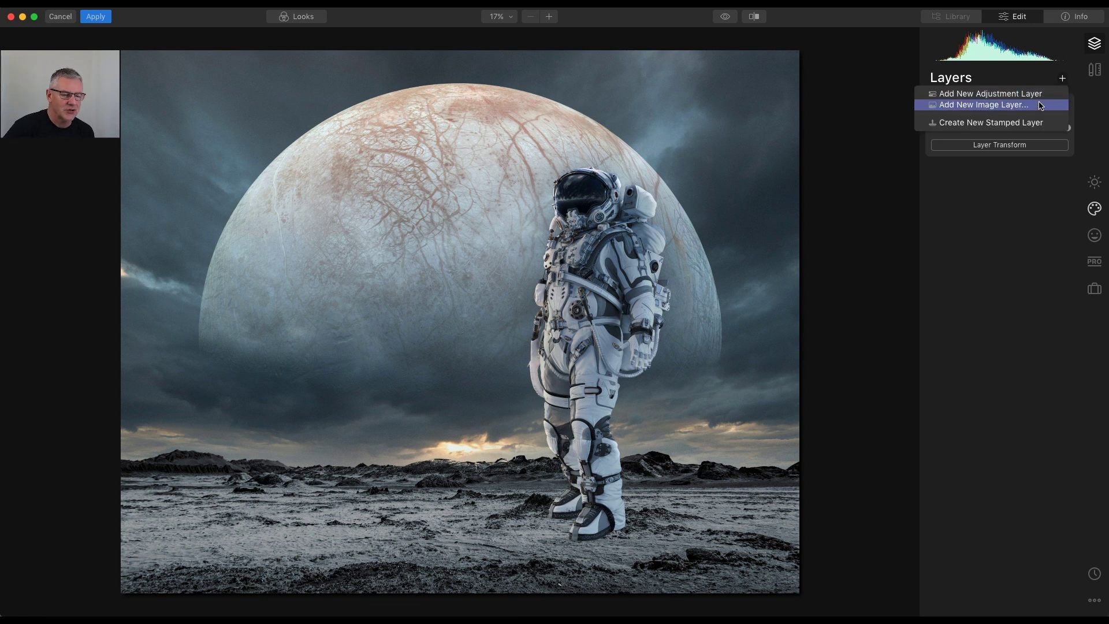
pyautogui.click(1041, 105)
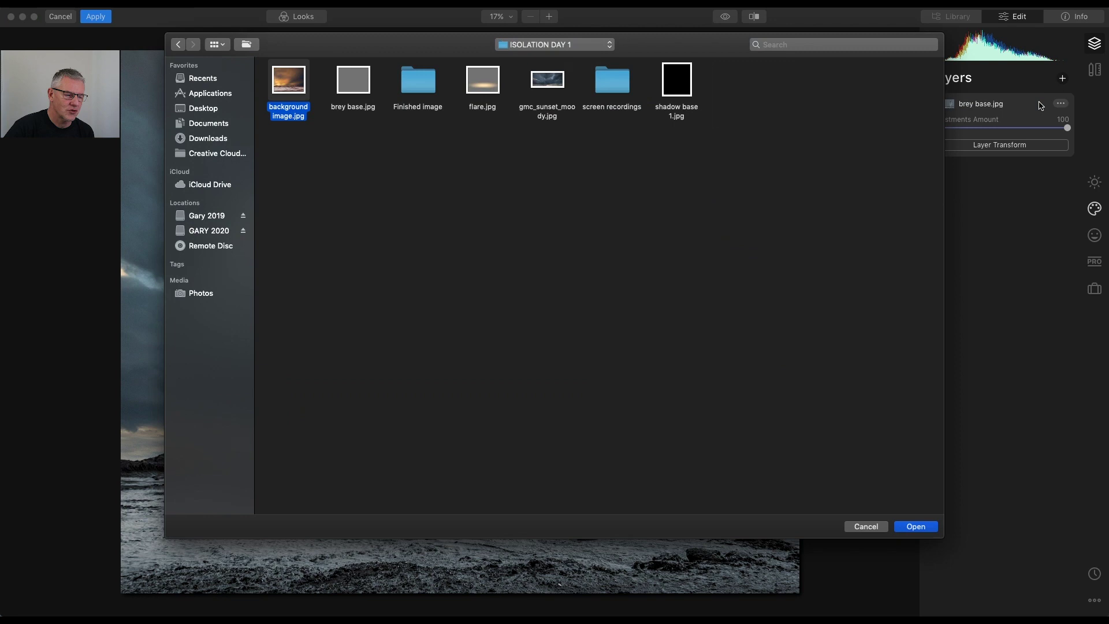
pyautogui.click(693, 86)
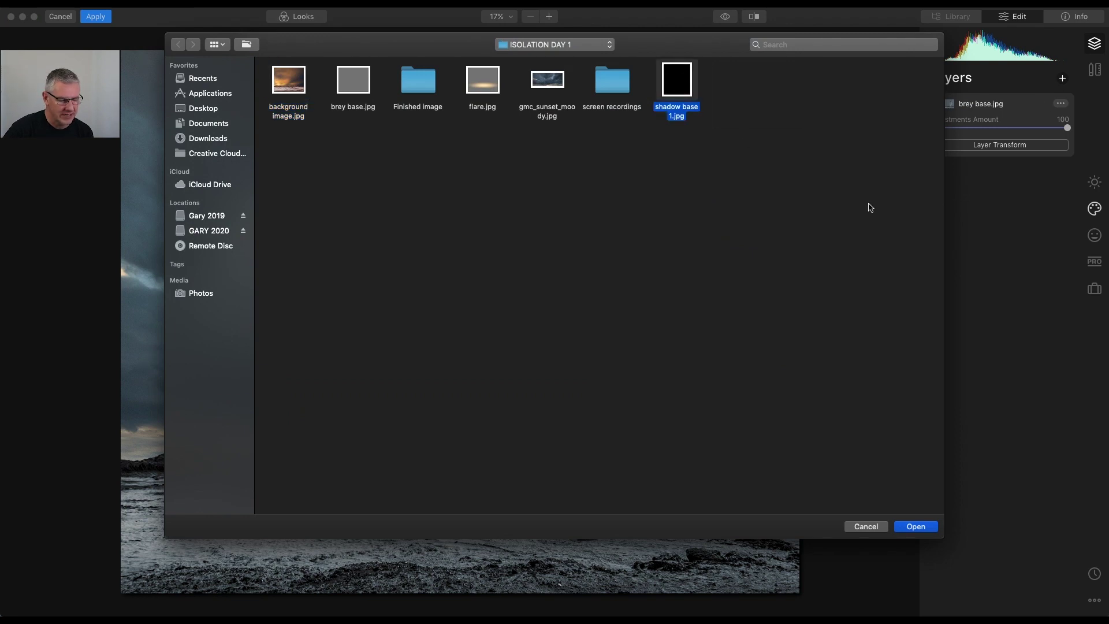
pyautogui.click(932, 528)
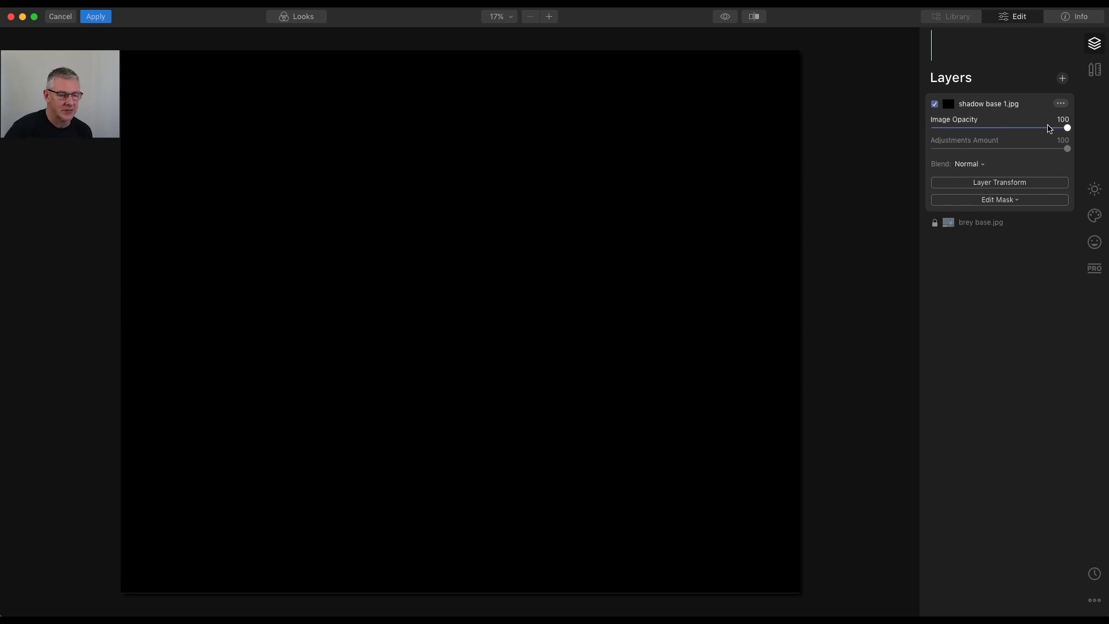
# Shrink the black layer, rotate it to 27° and place it under the astronaut's feet.
pyautogui.click(1005, 185)
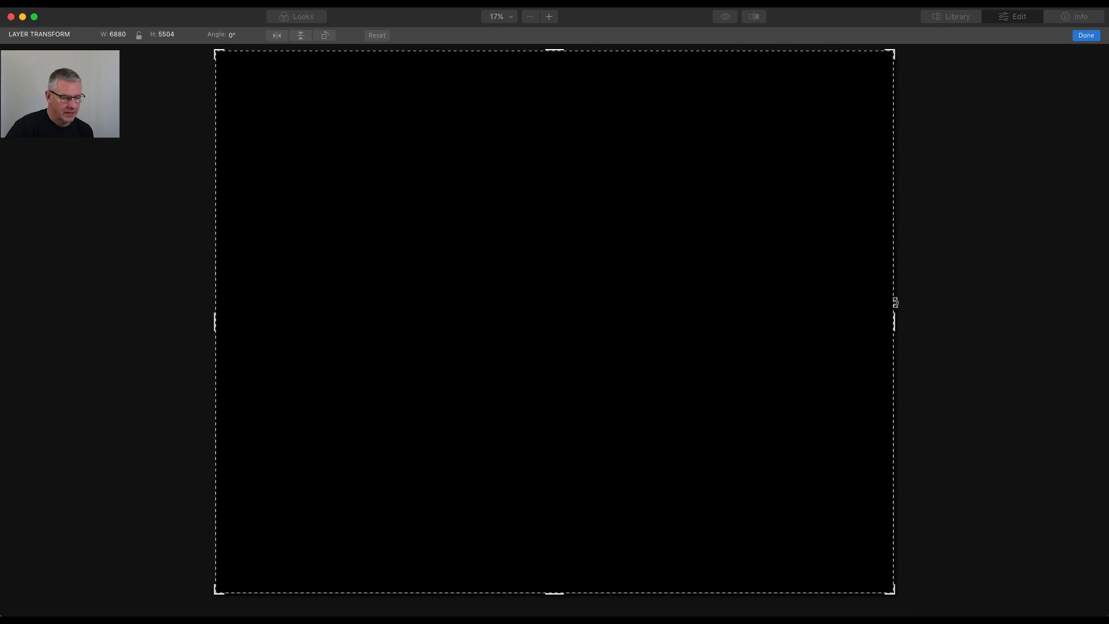
pyautogui.moveTo(892, 52); pyautogui.dragTo(460, 265)
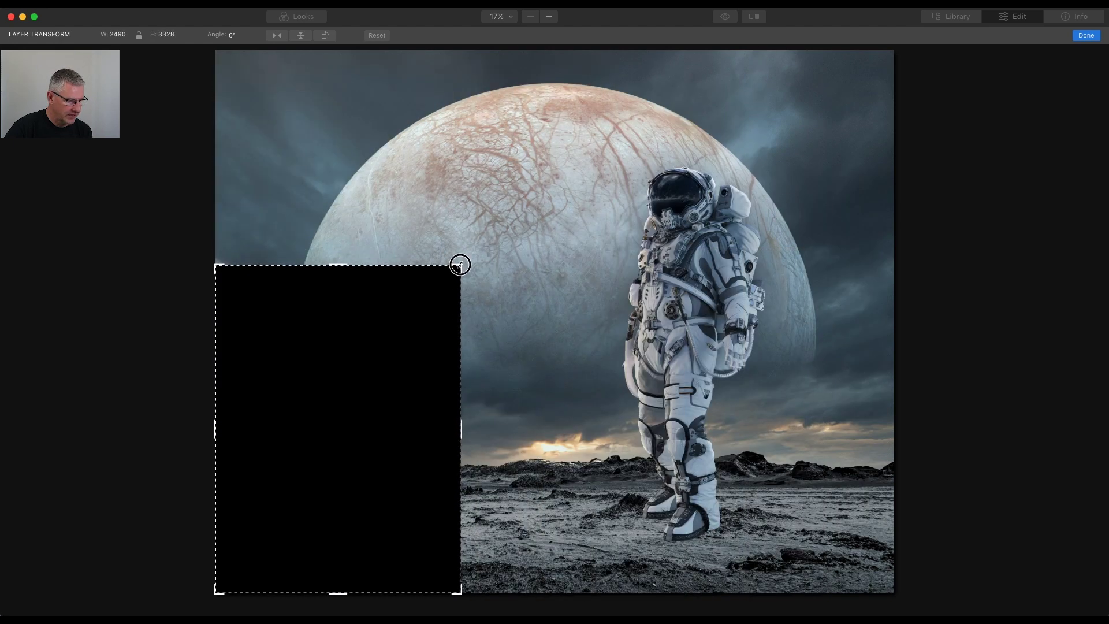
pyautogui.moveTo(402, 449); pyautogui.dragTo(753, 460)
pyautogui.moveTo(868, 524); pyautogui.dragTo(879, 462)
pyautogui.moveTo(721, 487); pyautogui.dragTo(760, 562)
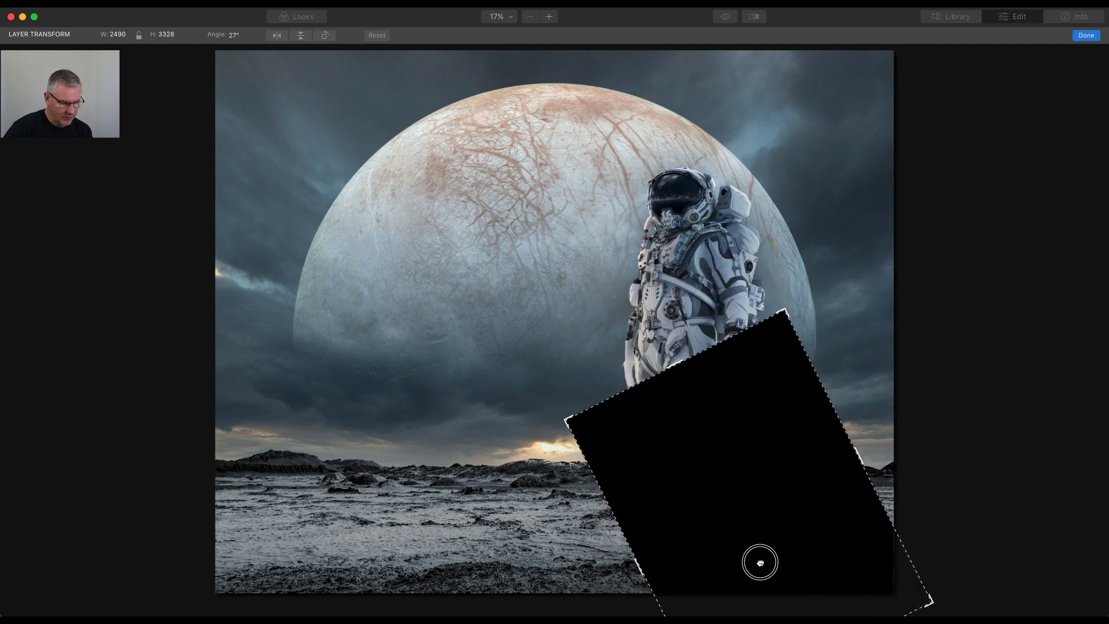
pyautogui.moveTo(728, 508); pyautogui.dragTo(709, 525)
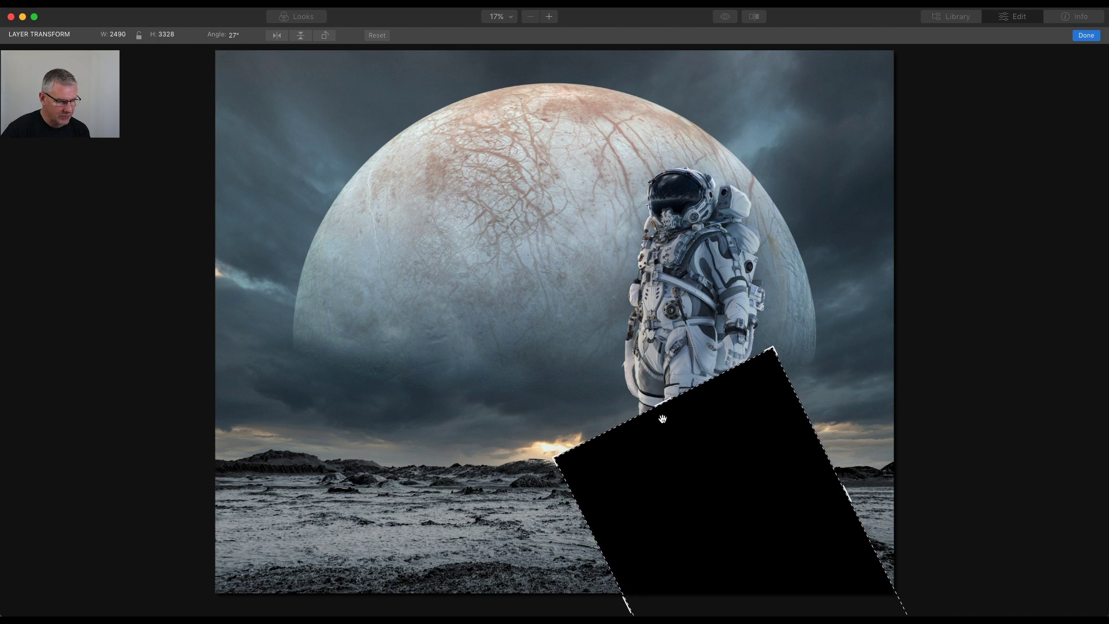
pyautogui.moveTo(664, 407); pyautogui.dragTo(707, 483)
pyautogui.moveTo(729, 562); pyautogui.dragTo(735, 566)
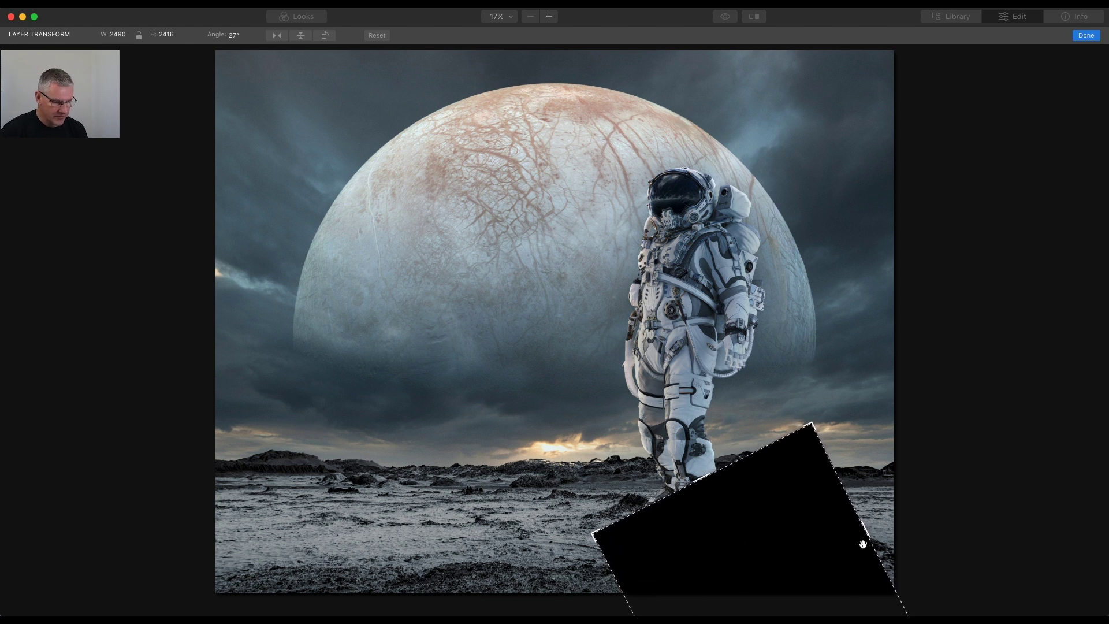
pyautogui.click(1086, 35)
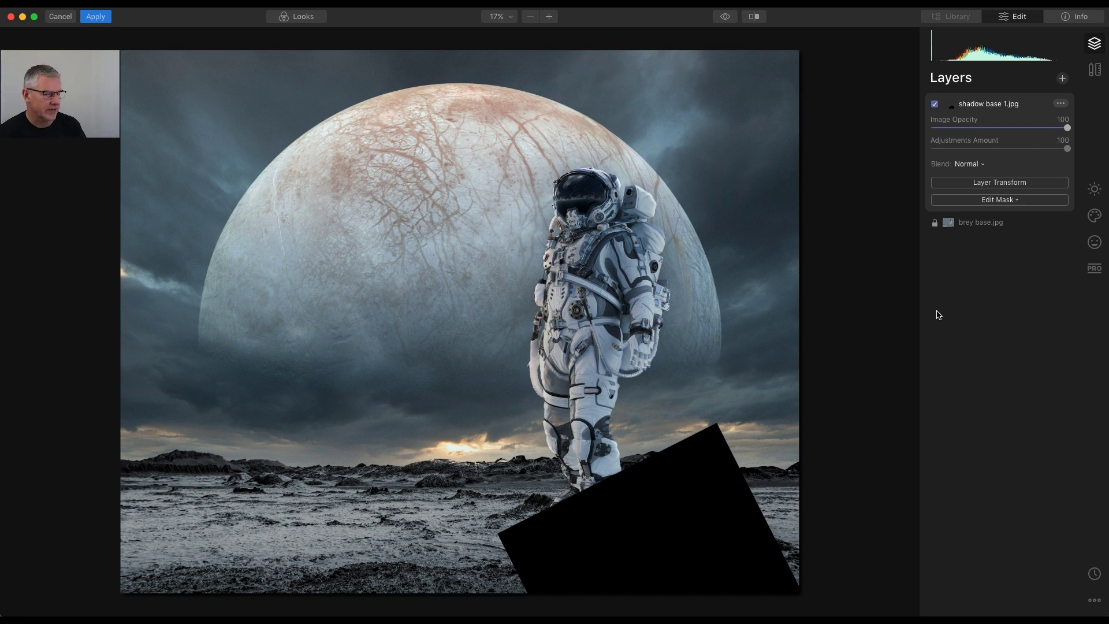
# Start a brush mask on the black layer at size 16 and set its opacity to 73.
pyautogui.click(1009, 201)
pyautogui.click(966, 216)
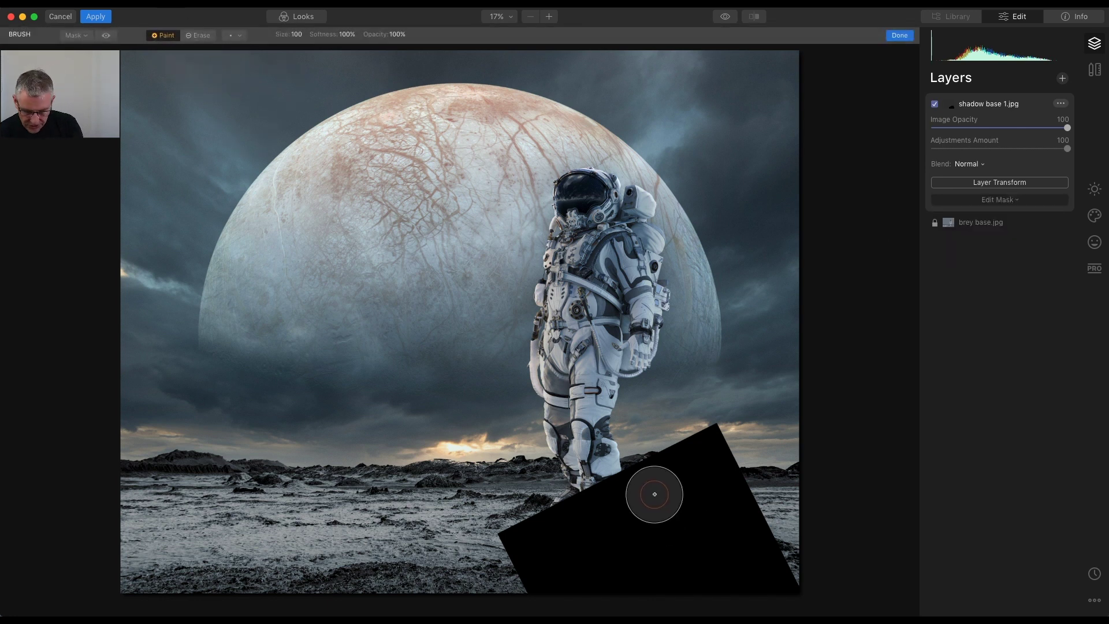
pyautogui.press('[')
pyautogui.press('[')
pyautogui.press('[')
pyautogui.press('[')
pyautogui.press('[')
pyautogui.press('[')
pyautogui.press('[')
pyautogui.press('[')
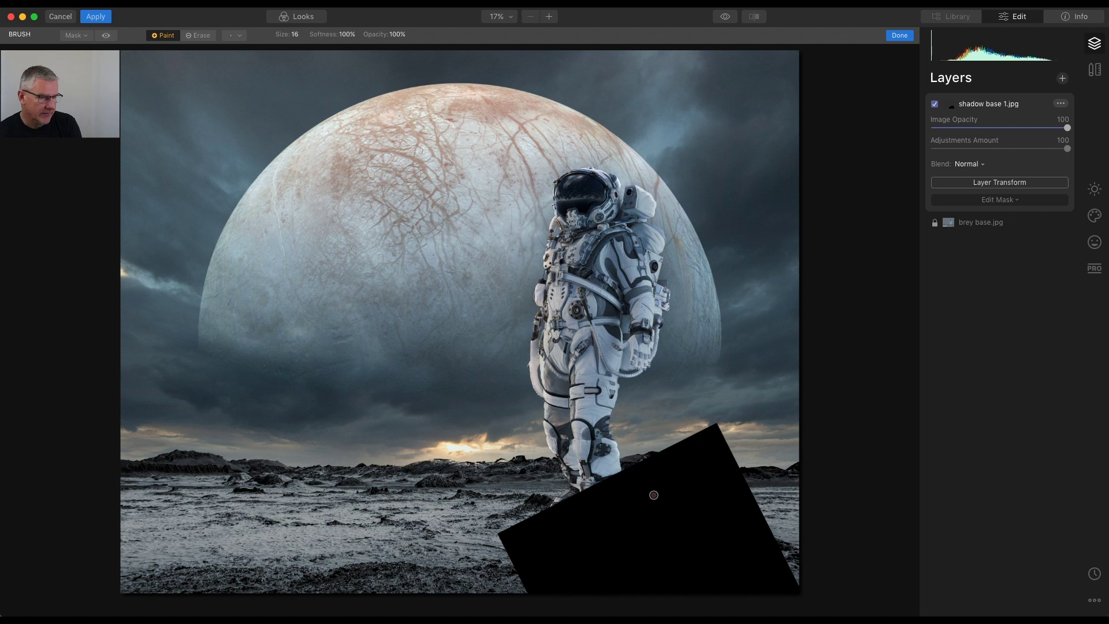
pyautogui.moveTo(1068, 128); pyautogui.dragTo(1031, 130)
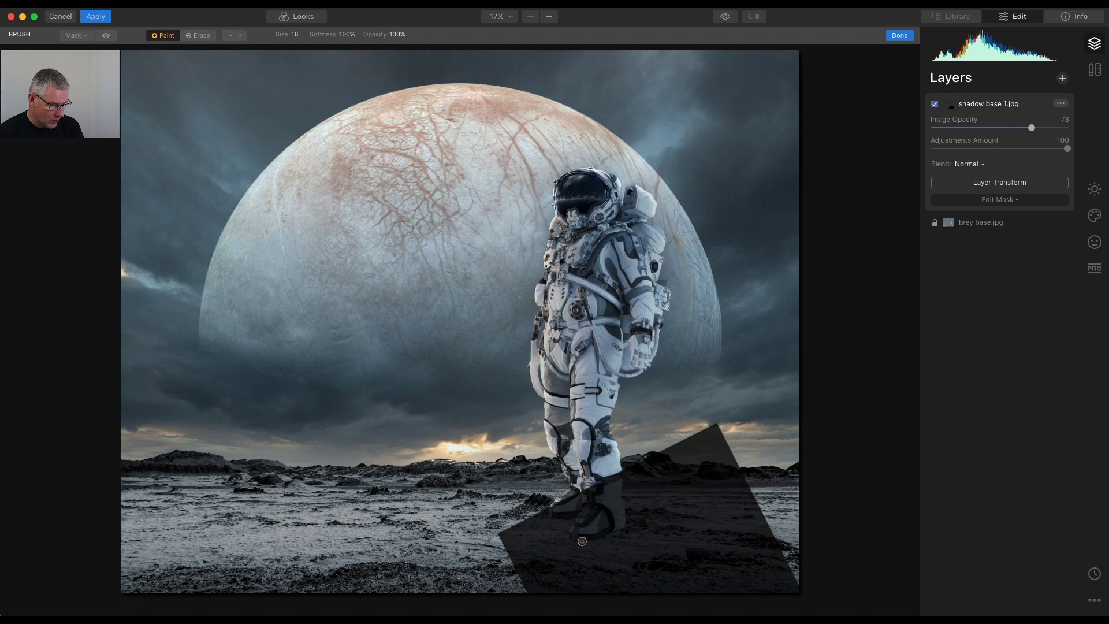
# Paint a cast shadow from the astronaut's boots stretching toward the lower right.
pyautogui.moveTo(575, 542)
pyautogui.mouseDown()
pyautogui.moveTo(623, 531)
pyautogui.moveTo(576, 543)
pyautogui.moveTo(626, 534)
pyautogui.mouseUp()
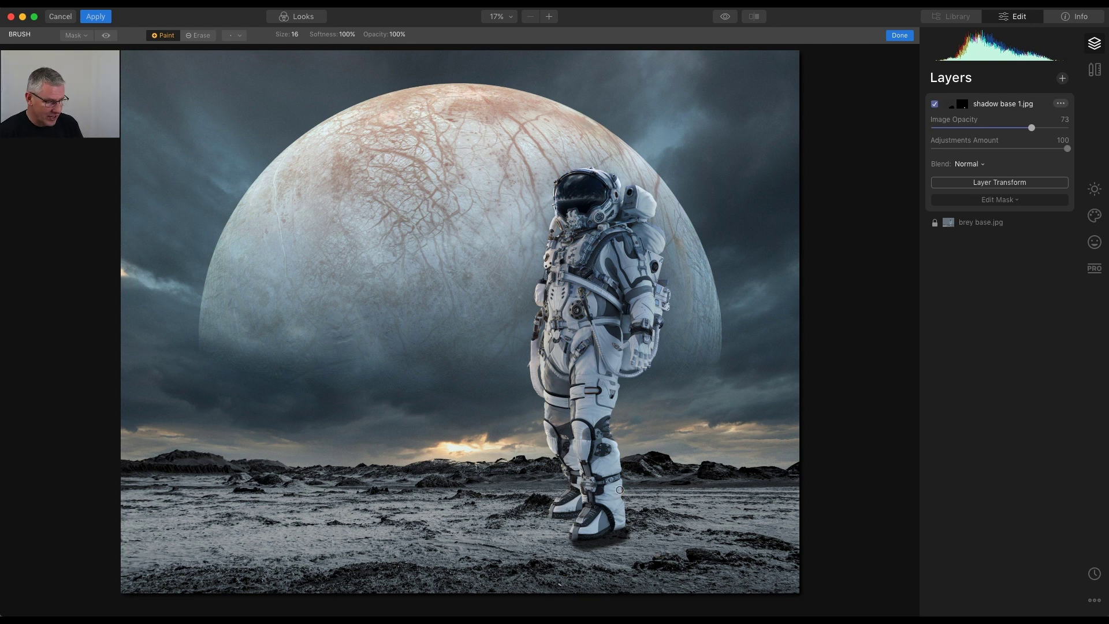
pyautogui.moveTo(626, 536)
pyautogui.mouseDown()
pyautogui.moveTo(646, 549)
pyautogui.moveTo(602, 542)
pyautogui.mouseUp()
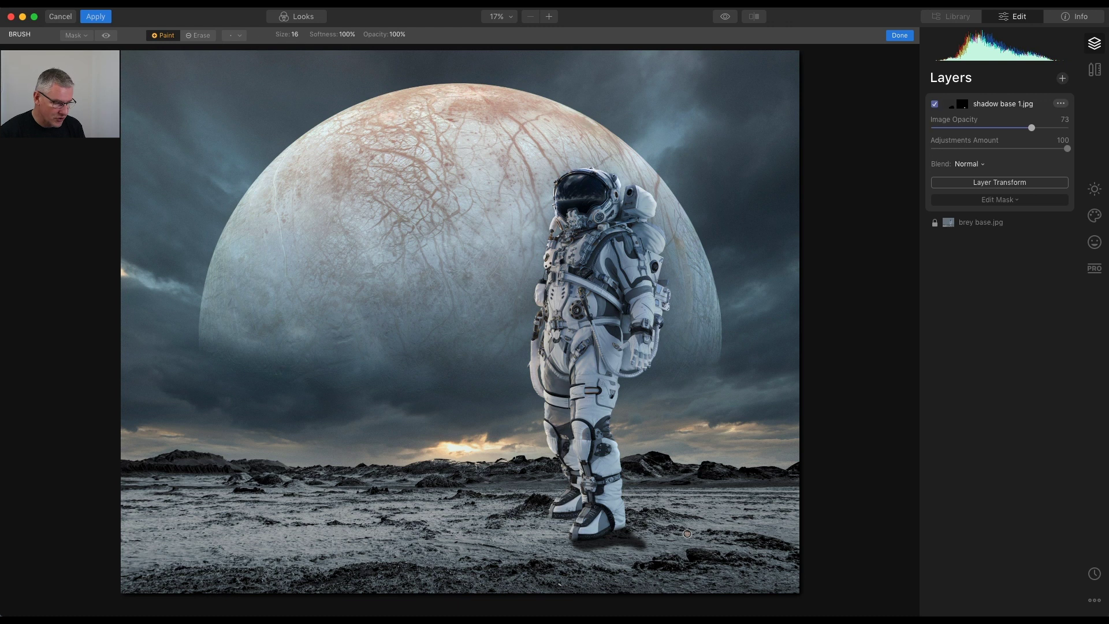
pyautogui.moveTo(625, 533); pyautogui.dragTo(723, 599)
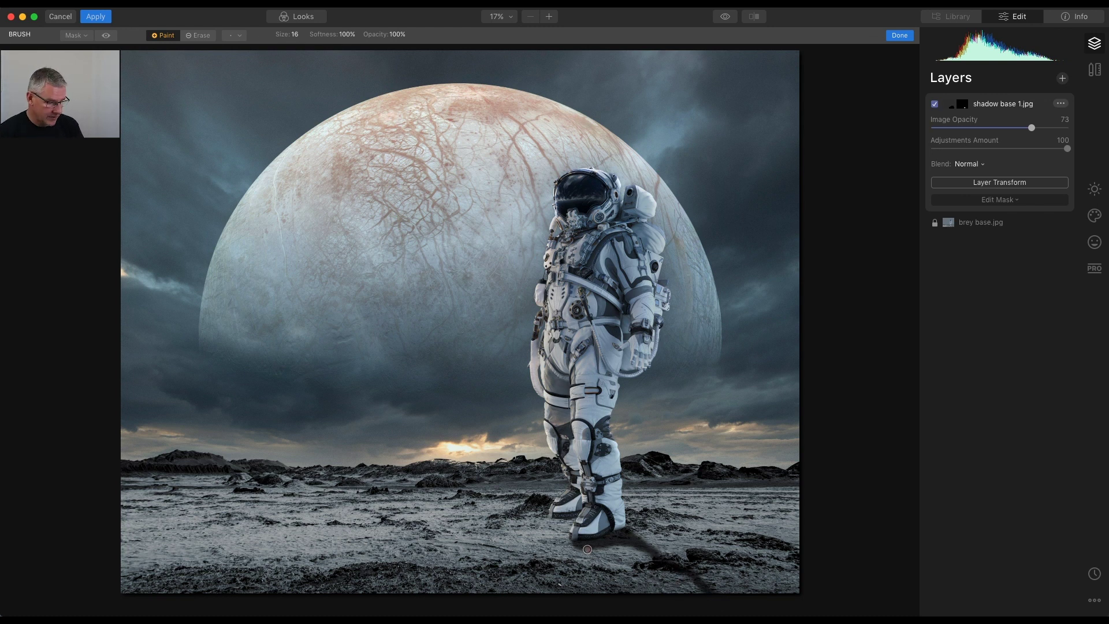
pyautogui.moveTo(587, 547)
pyautogui.mouseDown()
pyautogui.moveTo(664, 568)
pyautogui.moveTo(641, 552)
pyautogui.moveTo(704, 593)
pyautogui.moveTo(639, 571)
pyautogui.moveTo(676, 590)
pyautogui.moveTo(655, 580)
pyautogui.moveTo(662, 588)
pyautogui.moveTo(681, 593)
pyautogui.moveTo(608, 544)
pyautogui.moveTo(655, 560)
pyautogui.moveTo(693, 600)
pyautogui.mouseUp()
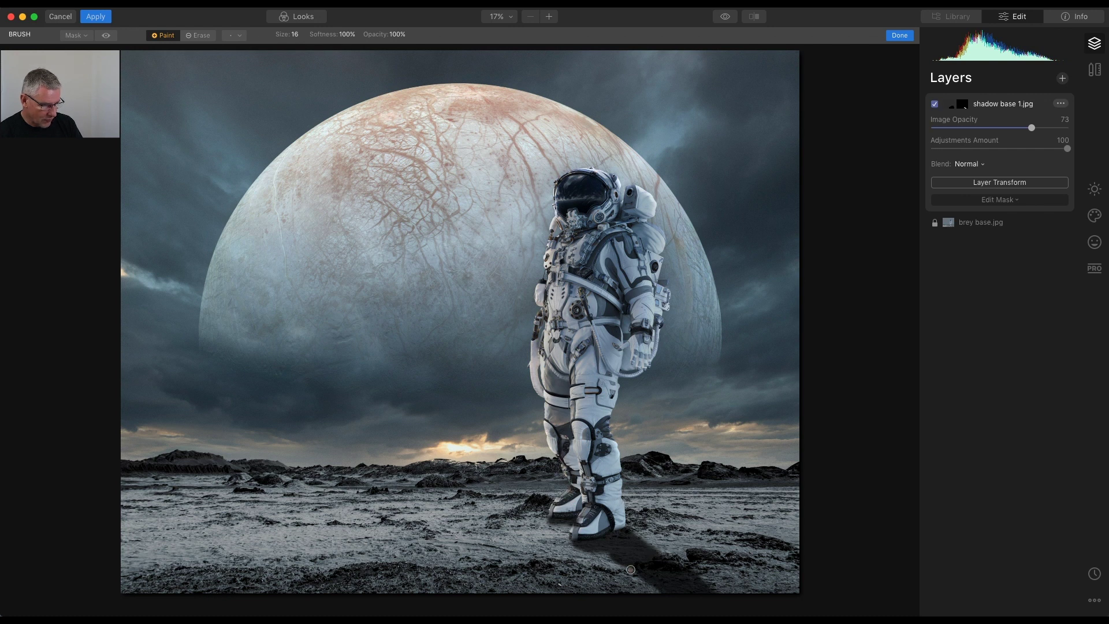
pyautogui.moveTo(624, 567)
pyautogui.mouseDown()
pyautogui.moveTo(637, 602)
pyautogui.moveTo(632, 572)
pyautogui.moveTo(642, 597)
pyautogui.moveTo(628, 571)
pyautogui.moveTo(679, 603)
pyautogui.mouseUp()
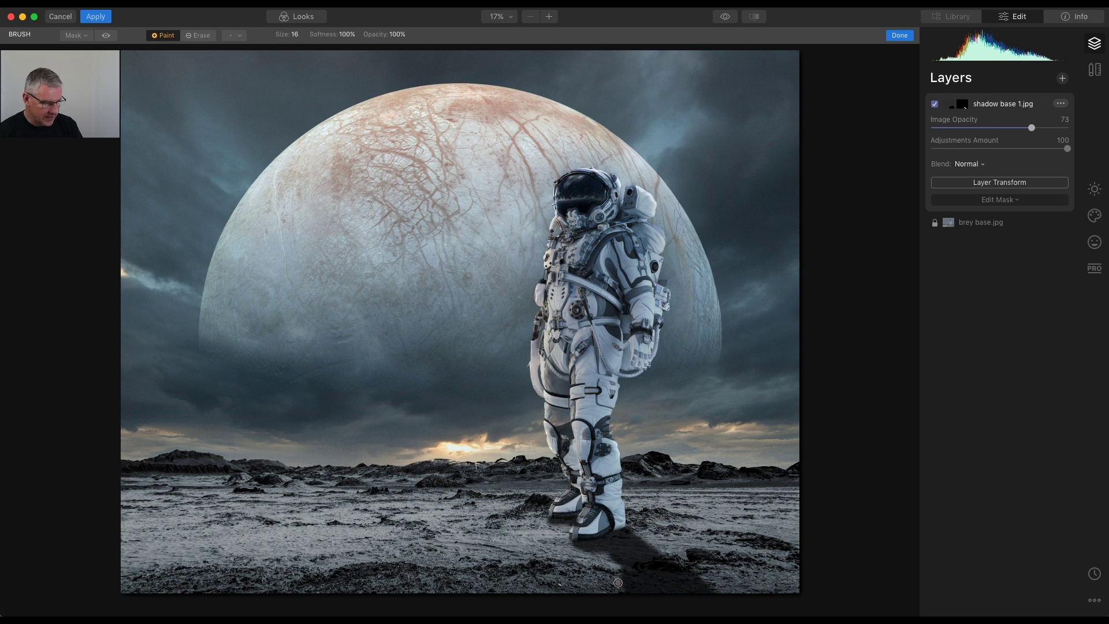
pyautogui.moveTo(656, 558)
pyautogui.mouseDown()
pyautogui.moveTo(700, 564)
pyautogui.moveTo(665, 556)
pyautogui.mouseUp()
# Set the shadow mask brush Softness to 54%.
pyautogui.click(392, 34)
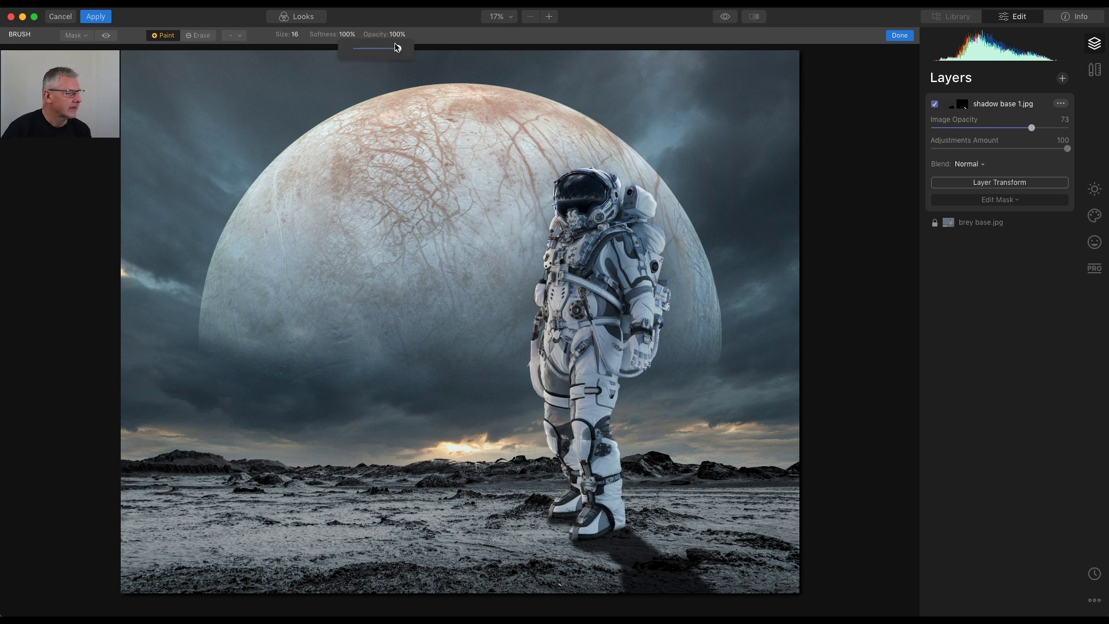
pyautogui.click(350, 36)
pyautogui.moveTo(347, 48); pyautogui.dragTo(327, 49)
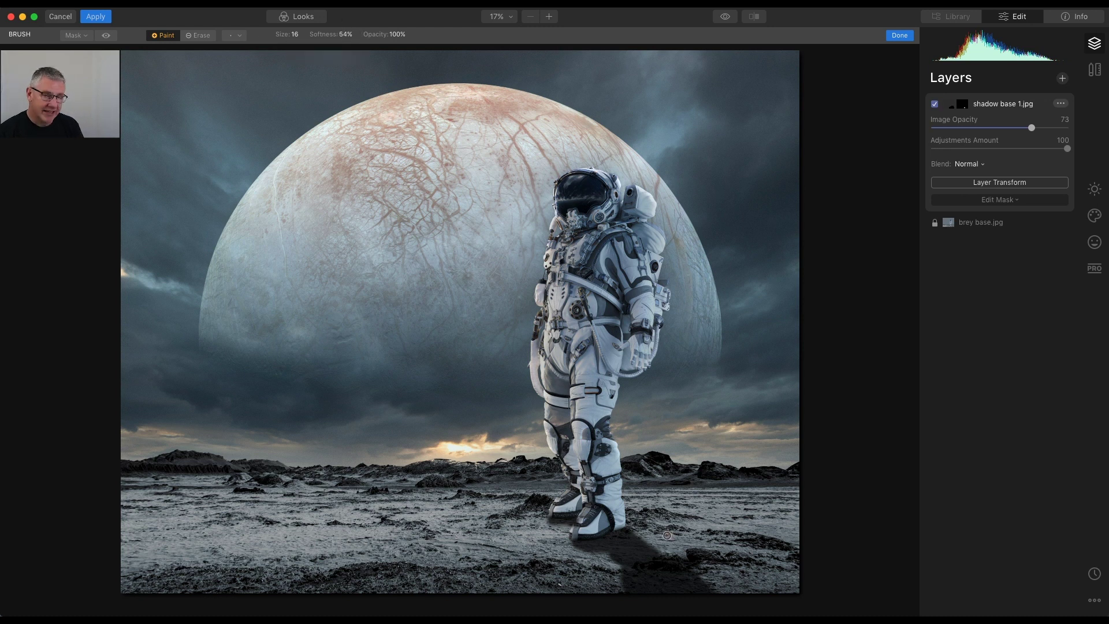
# Paint the cast shadow from the boots down-right to the bottom edge, undoing a stray vertical mark.
pyautogui.moveTo(674, 527); pyautogui.dragTo(674, 550)
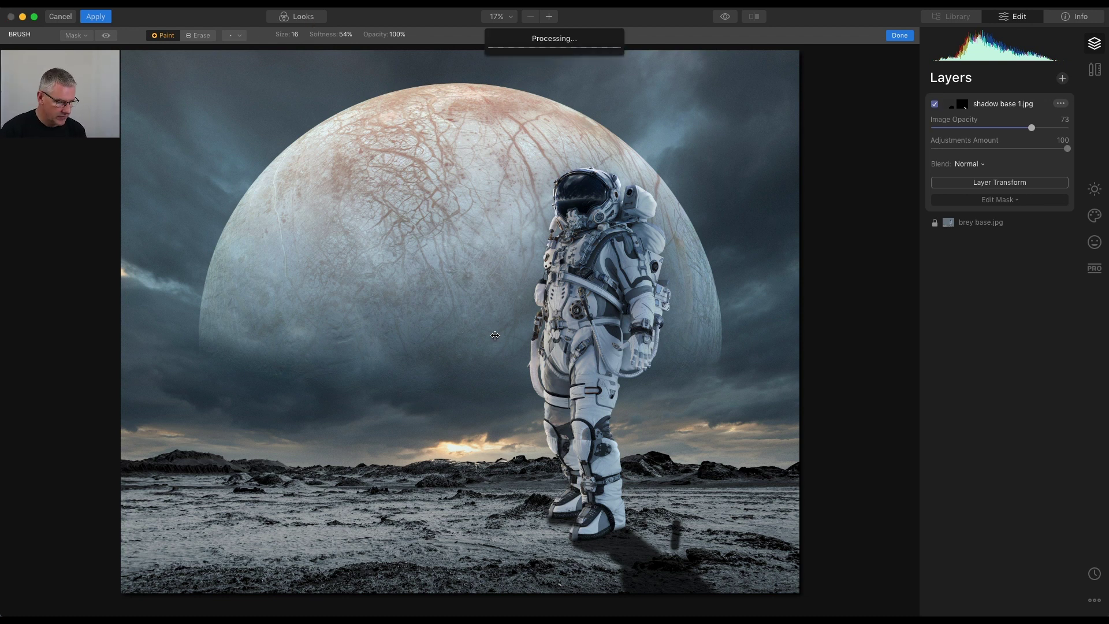
pyautogui.press('super+z')
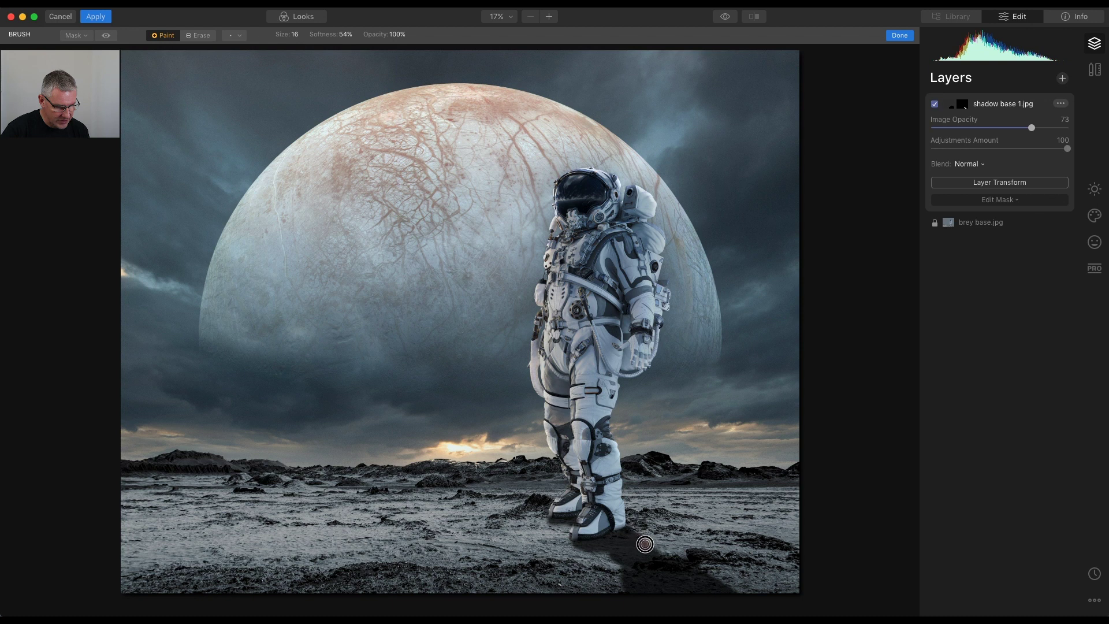
pyautogui.moveTo(649, 546)
pyautogui.mouseDown()
pyautogui.moveTo(680, 560)
pyautogui.moveTo(699, 544)
pyautogui.mouseUp()
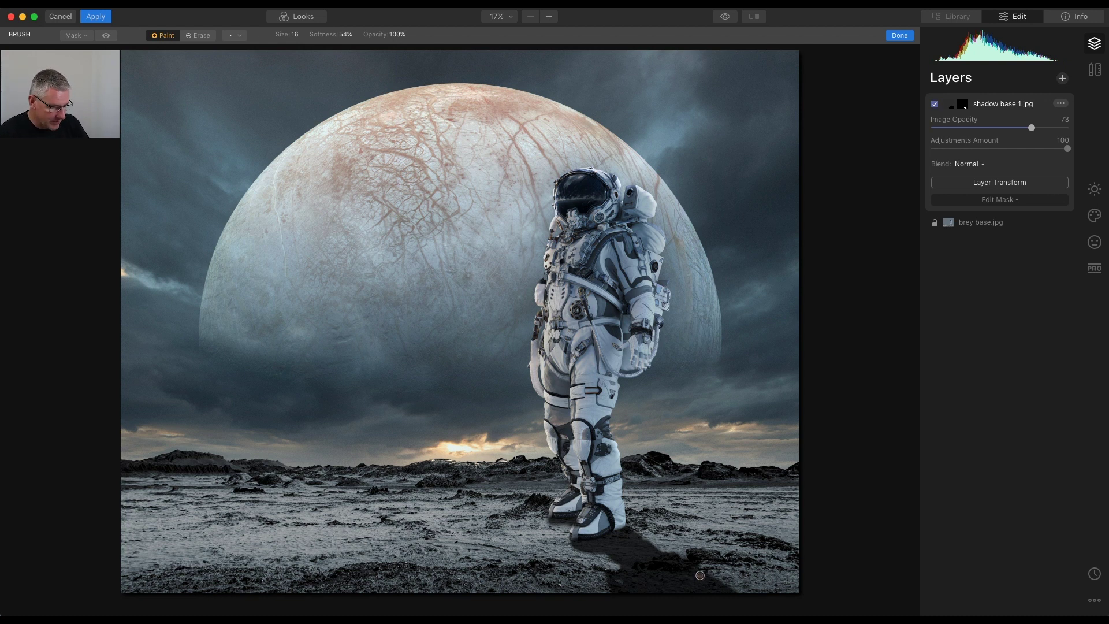
pyautogui.click(707, 573)
pyautogui.moveTo(707, 572); pyautogui.dragTo(762, 603)
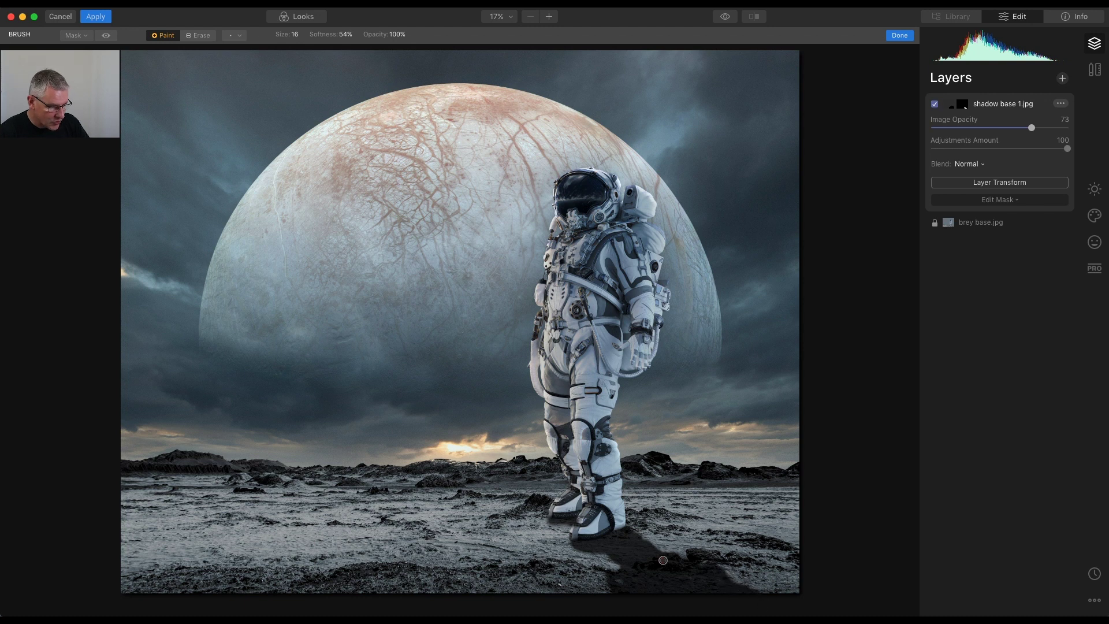
pyautogui.moveTo(631, 535)
pyautogui.mouseDown()
pyautogui.moveTo(580, 544)
pyautogui.moveTo(612, 547)
pyautogui.mouseUp()
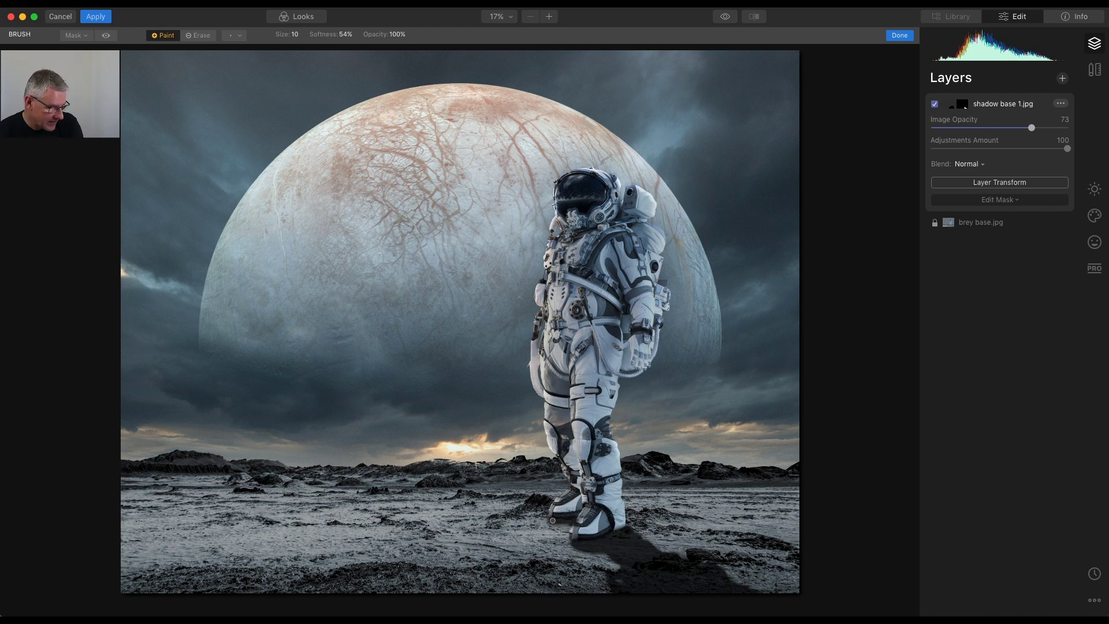
pyautogui.moveTo(559, 520); pyautogui.dragTo(568, 520)
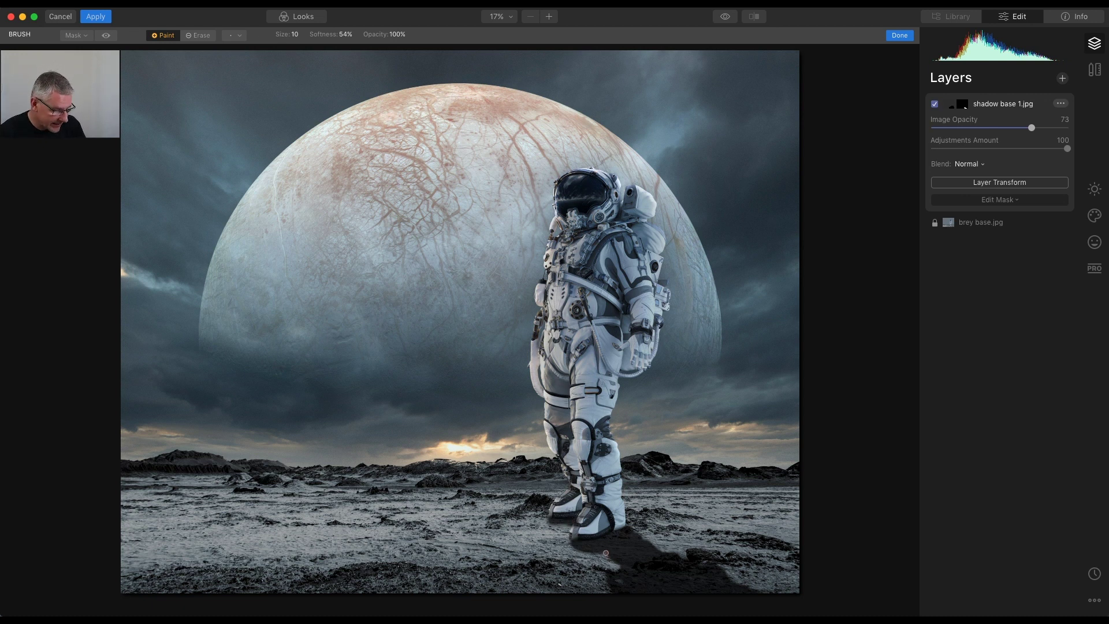
pyautogui.moveTo(590, 542)
pyautogui.mouseDown()
pyautogui.moveTo(628, 529)
pyautogui.moveTo(646, 543)
pyautogui.mouseUp()
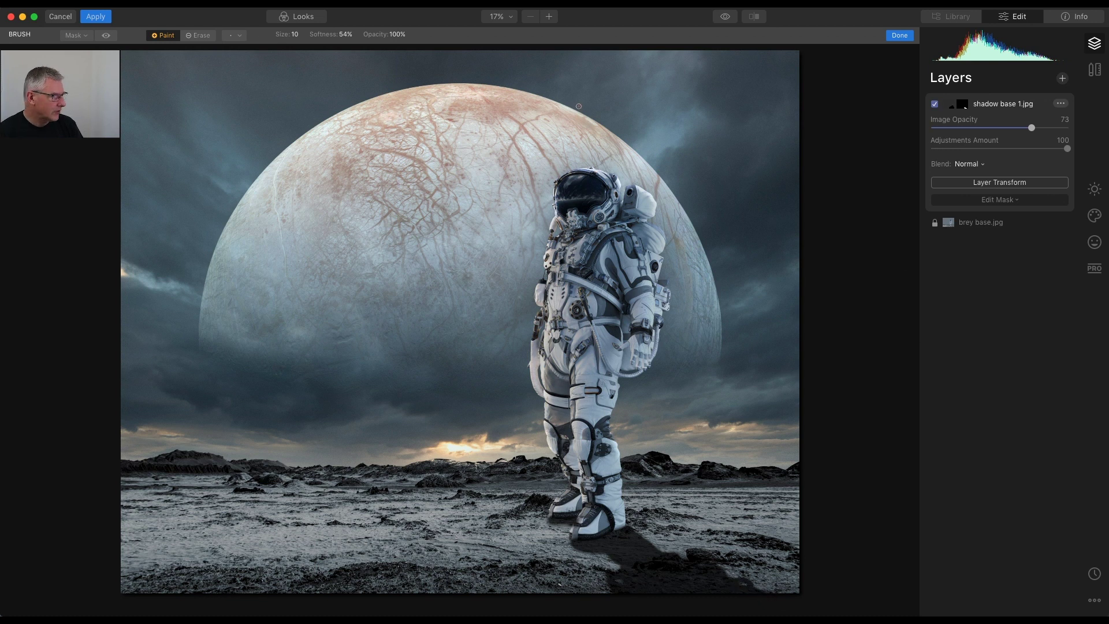
# Erase excess shadow under the boots with an Erase brush at 75% softness, size 34.
pyautogui.click(197, 36)
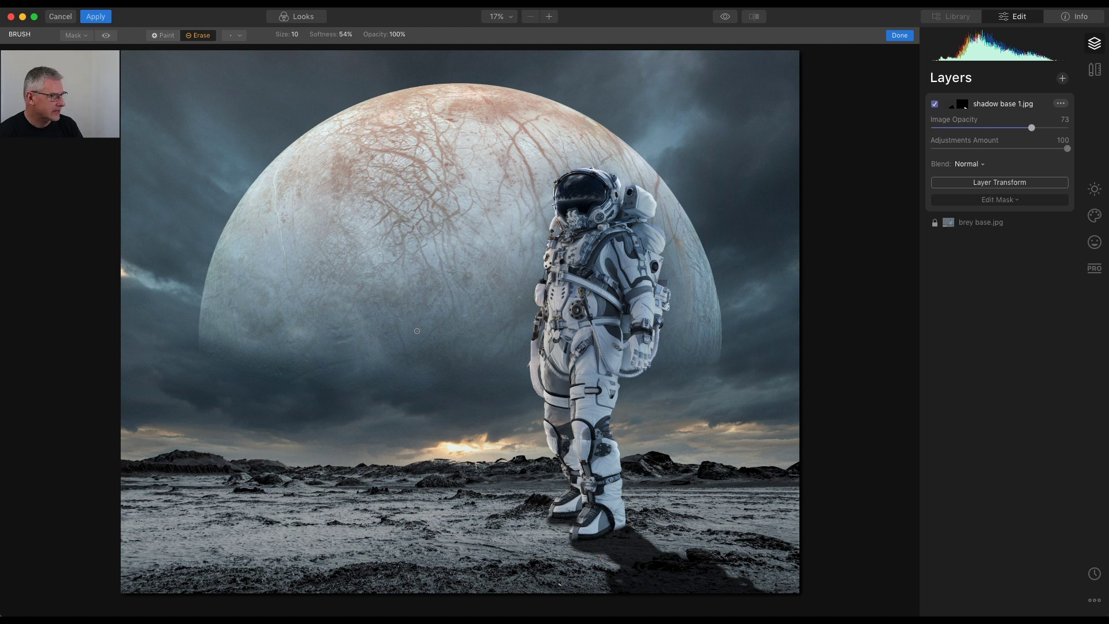
pyautogui.click(345, 39)
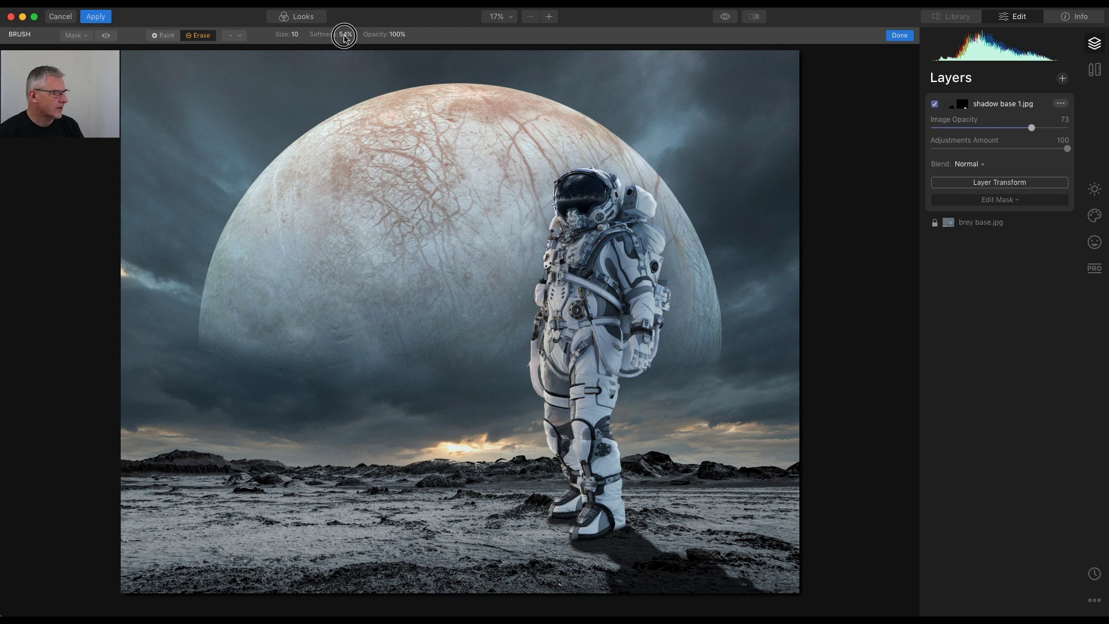
pyautogui.moveTo(356, 48); pyautogui.dragTo(358, 48)
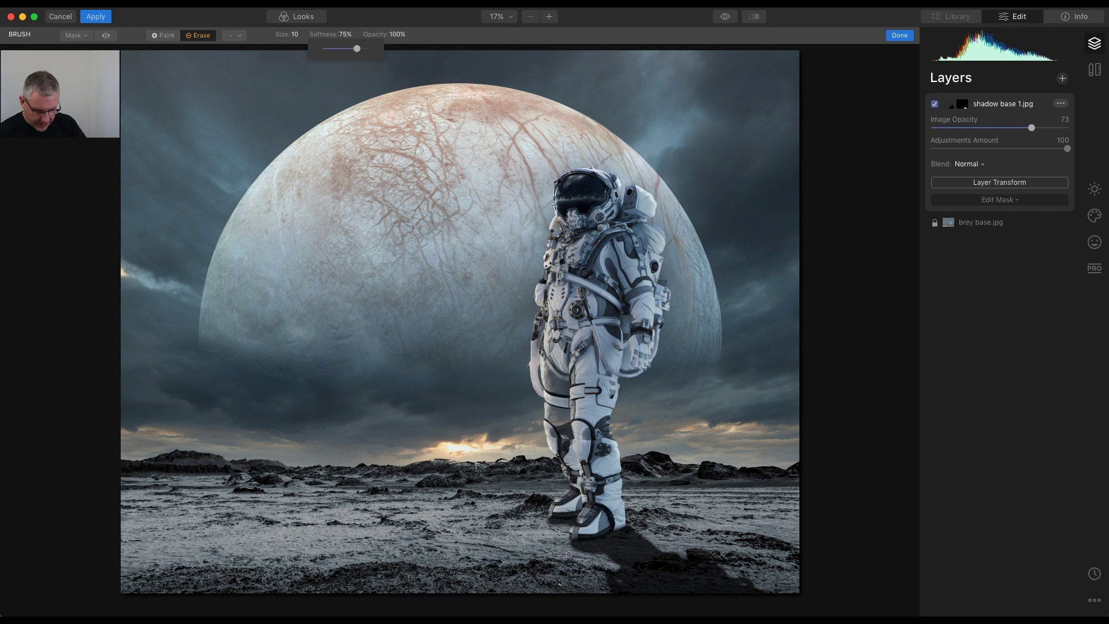
pyautogui.press(']')
pyautogui.press(']')
pyautogui.press(']')
pyautogui.press(']')
pyautogui.press(']')
pyautogui.moveTo(569, 554)
pyautogui.mouseDown()
pyautogui.moveTo(594, 559)
pyautogui.moveTo(571, 555)
pyautogui.mouseUp()
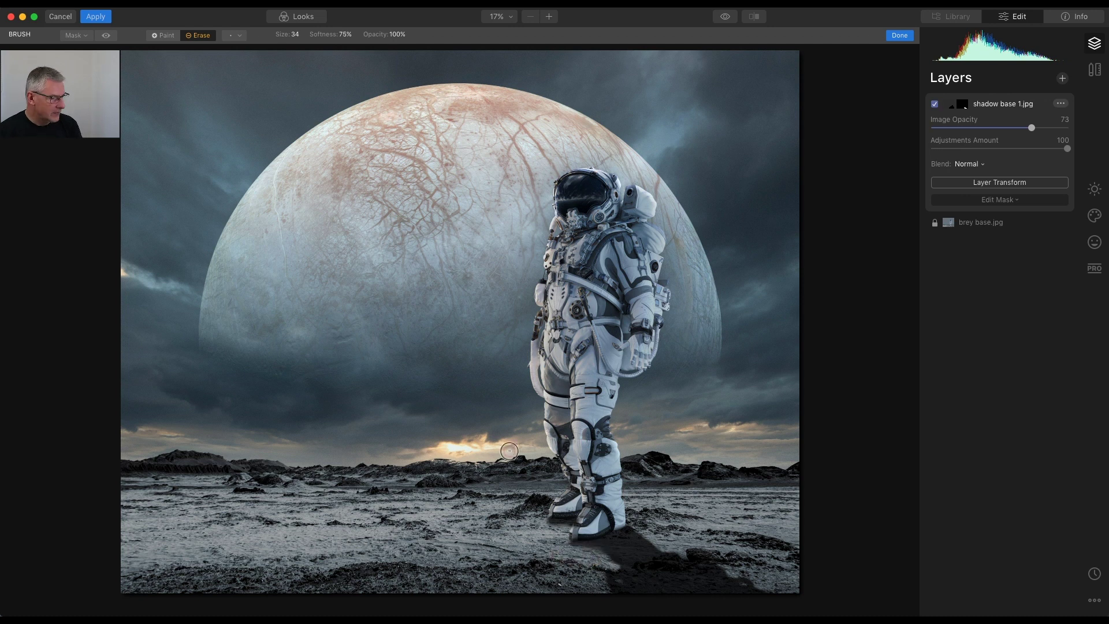
# Paint a darker contact shadow along the boot bases, then return to Erase at size 10.
pyautogui.click(160, 36)
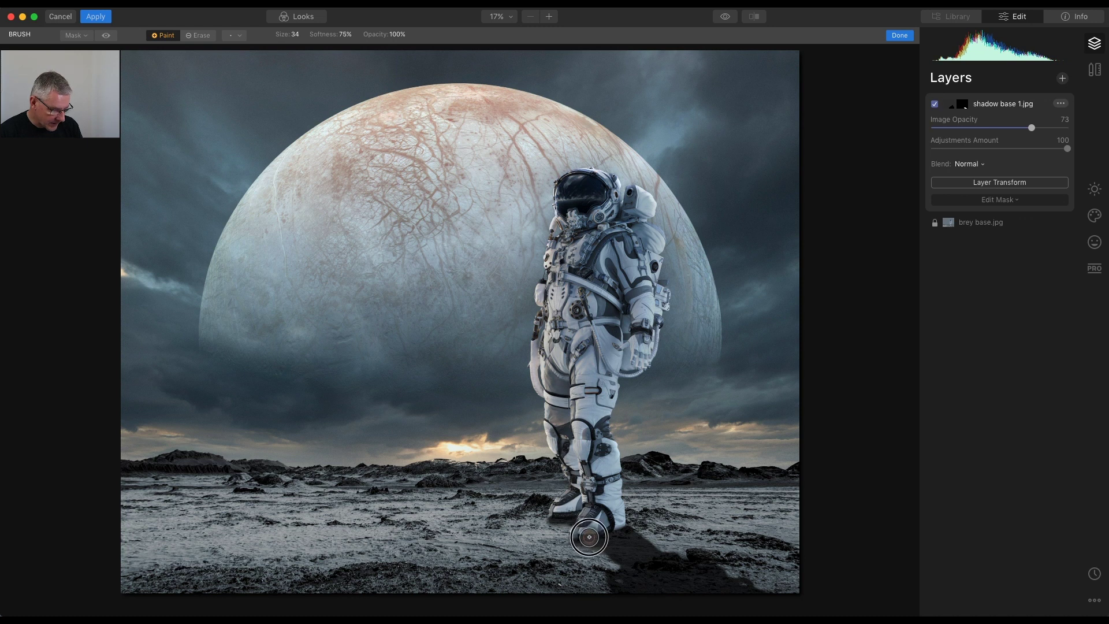
pyautogui.moveTo(585, 538)
pyautogui.mouseDown()
pyautogui.moveTo(566, 515)
pyautogui.moveTo(598, 531)
pyautogui.mouseUp()
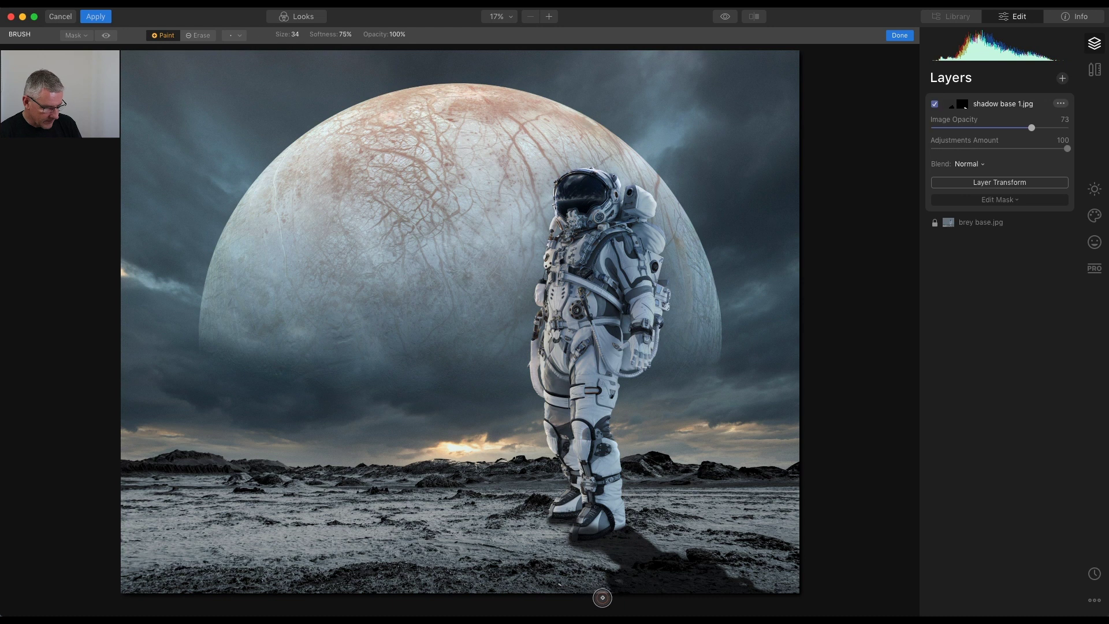
pyautogui.click(191, 36)
pyautogui.press('[')
pyautogui.press('[')
pyautogui.press('[')
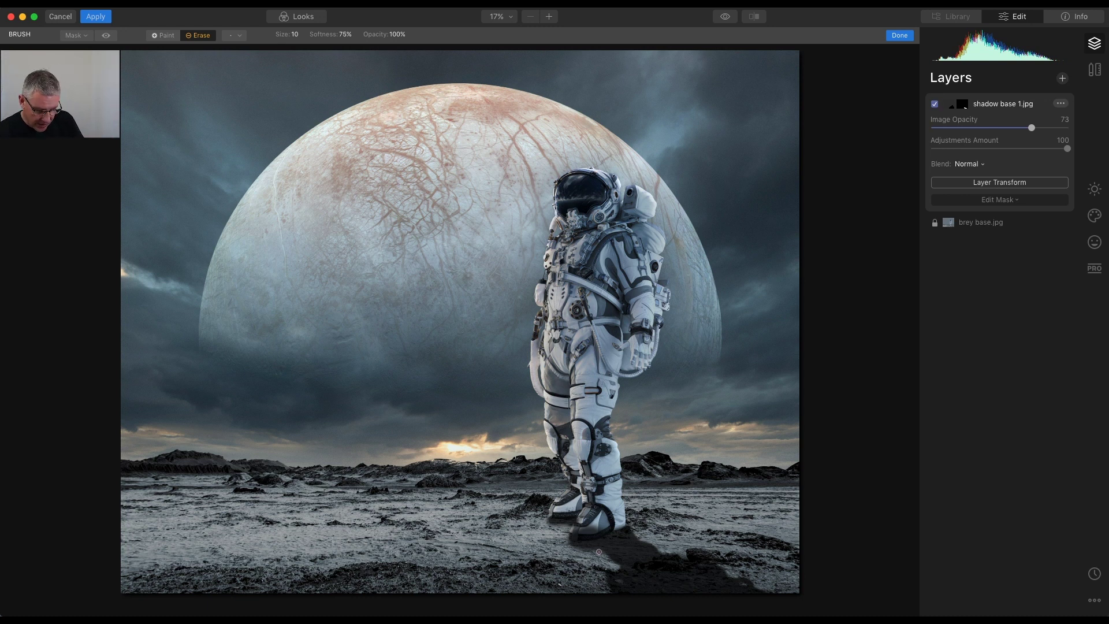
# Zoom to 50% and erase the shadow off the right boot's toe and side with an enlarged eraser.
pyautogui.press('super+equal')
pyautogui.press('super+equal')
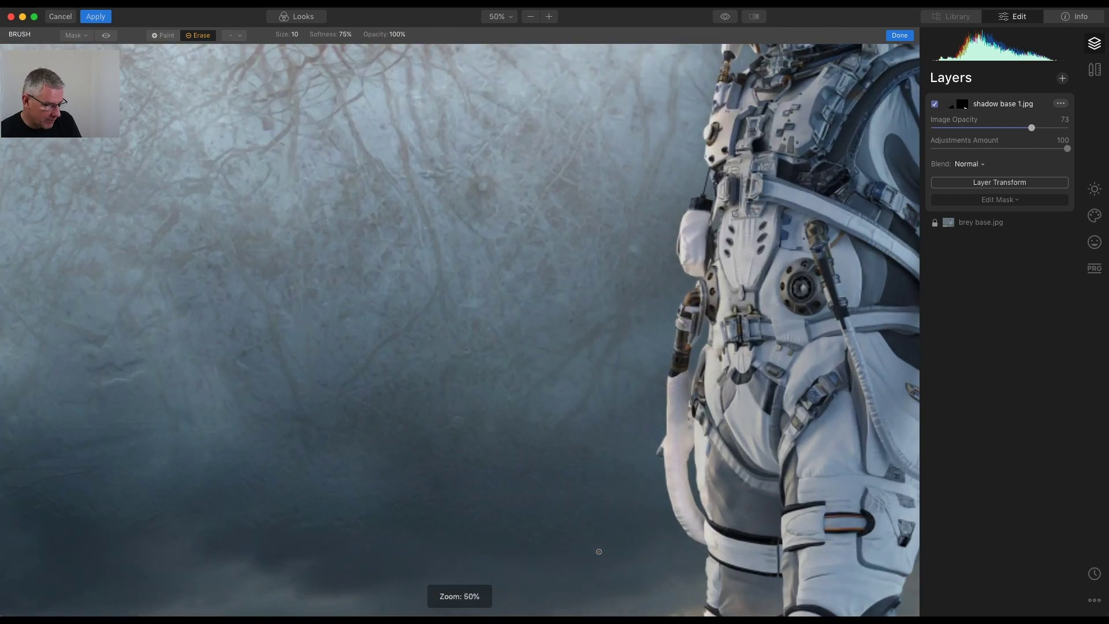
pyautogui.scroll(-15, 599, 551)
pyautogui.hscroll(10, 599, 551)
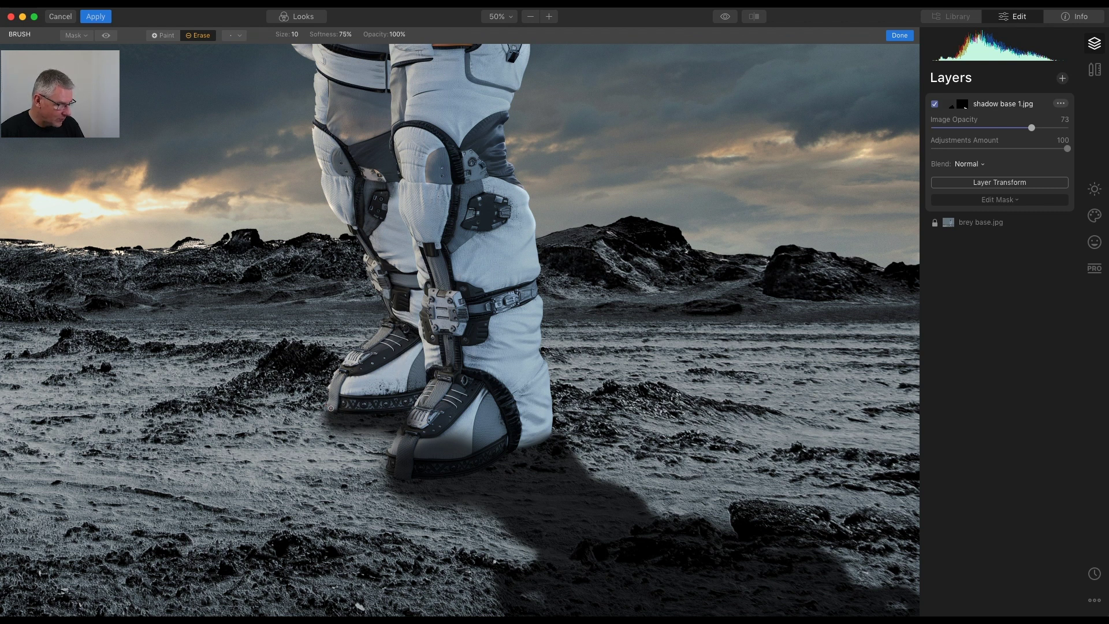
pyautogui.press(']')
pyautogui.press(']')
pyautogui.press(']')
pyautogui.press(']')
pyautogui.press(']')
pyautogui.press(']')
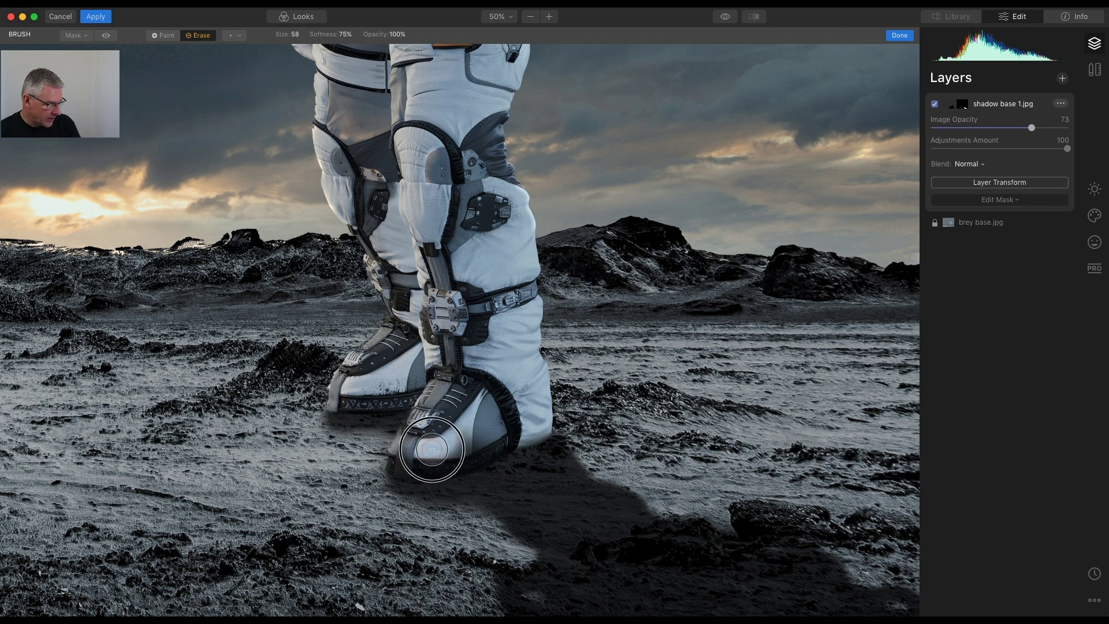
pyautogui.moveTo(409, 453)
pyautogui.mouseDown()
pyautogui.moveTo(518, 417)
pyautogui.moveTo(407, 456)
pyautogui.moveTo(439, 433)
pyautogui.moveTo(417, 438)
pyautogui.moveTo(434, 417)
pyautogui.mouseUp()
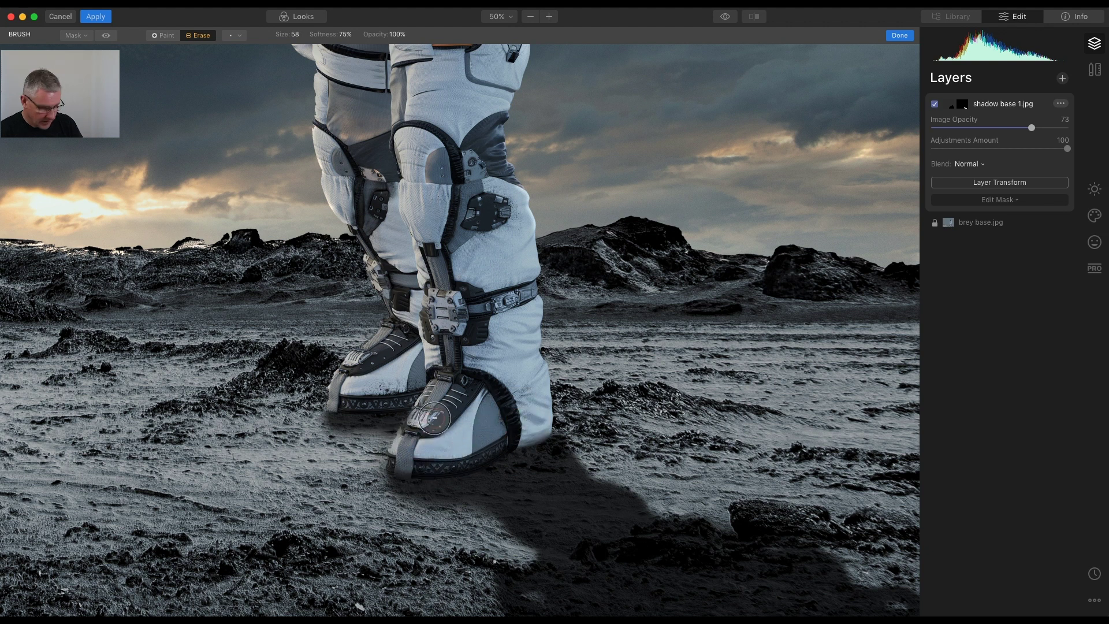
pyautogui.press('[')
pyautogui.press('[')
pyautogui.press('[')
pyautogui.press('[')
pyautogui.press('[')
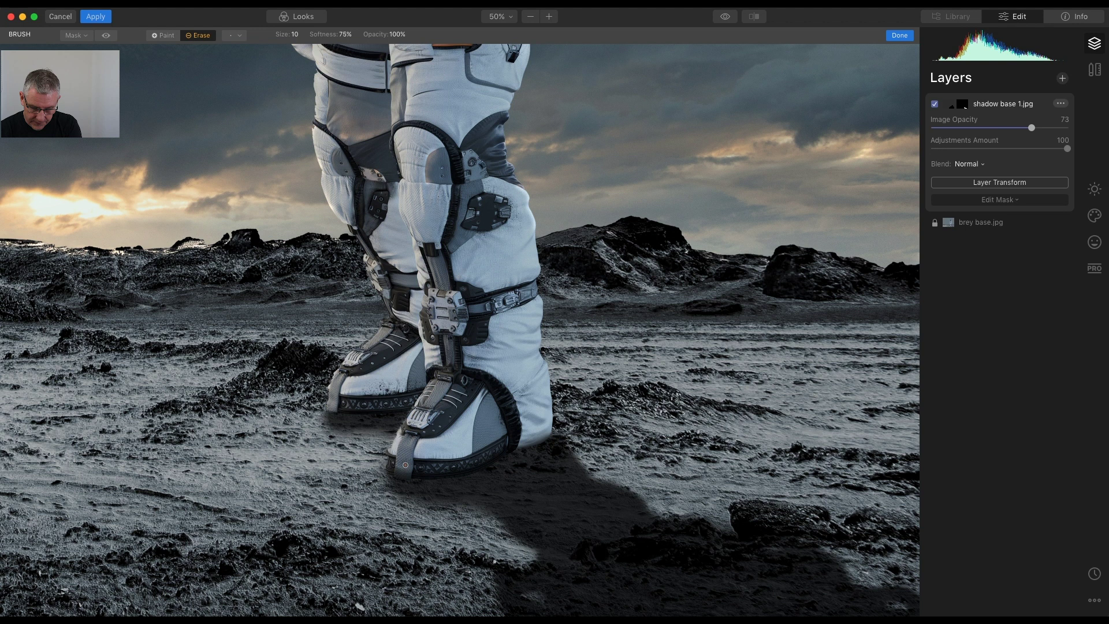
pyautogui.press(']')
pyautogui.press(']')
pyautogui.press(']')
pyautogui.moveTo(405, 465)
pyautogui.mouseDown()
pyautogui.moveTo(456, 458)
pyautogui.moveTo(533, 423)
pyautogui.mouseUp()
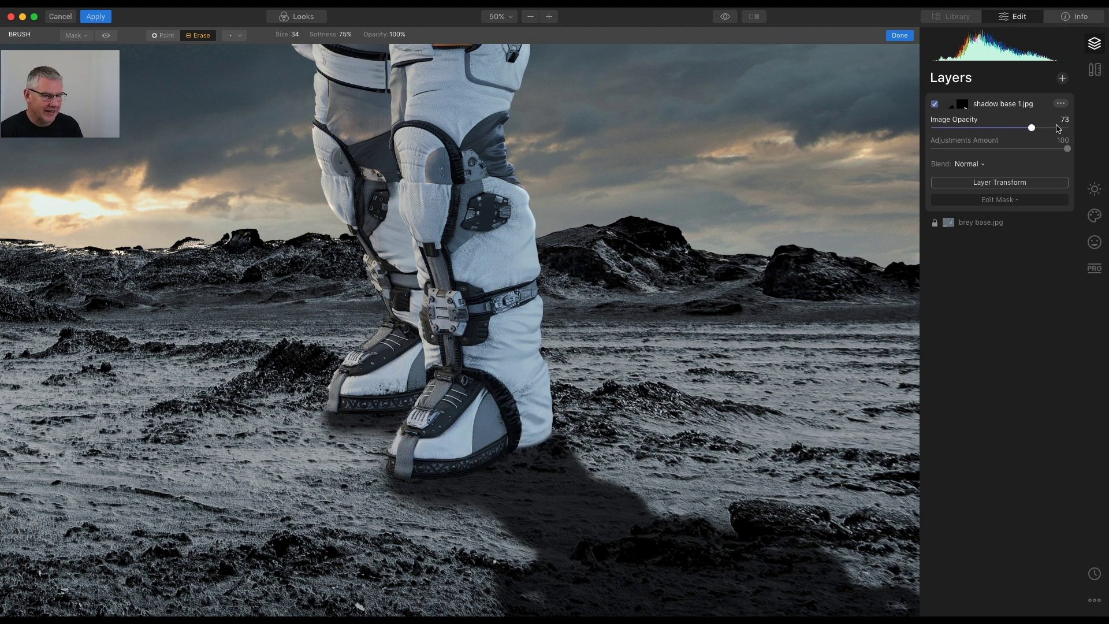
# Raise the shadow base 1.jpg layer opacity from 73 to 82 and fit the image to view.
pyautogui.click(1031, 130)
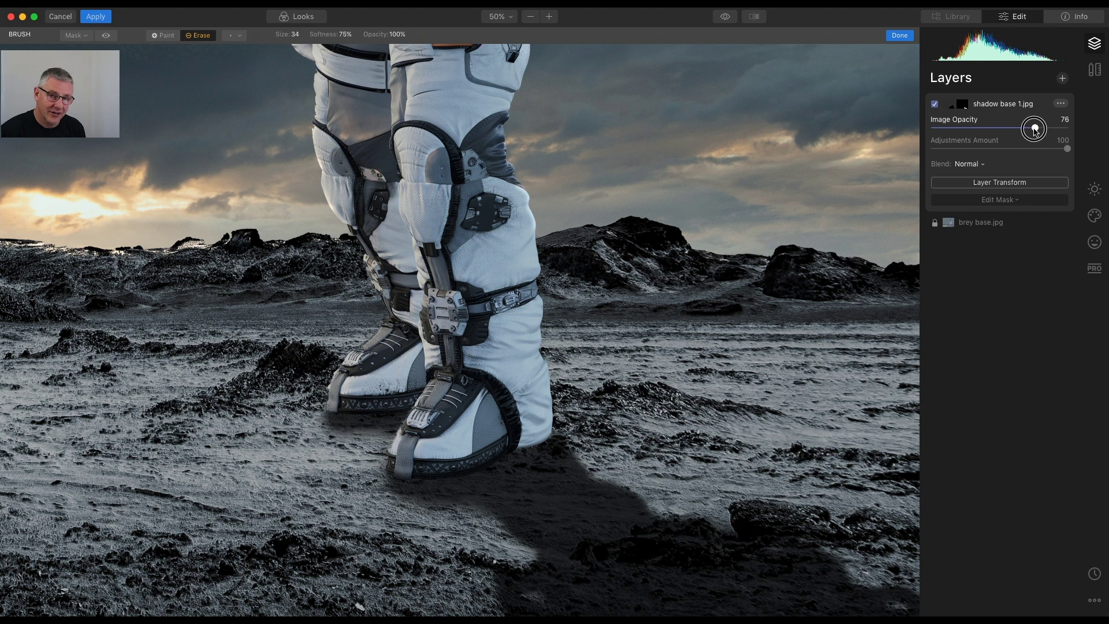
pyautogui.moveTo(1035, 130); pyautogui.dragTo(1045, 131)
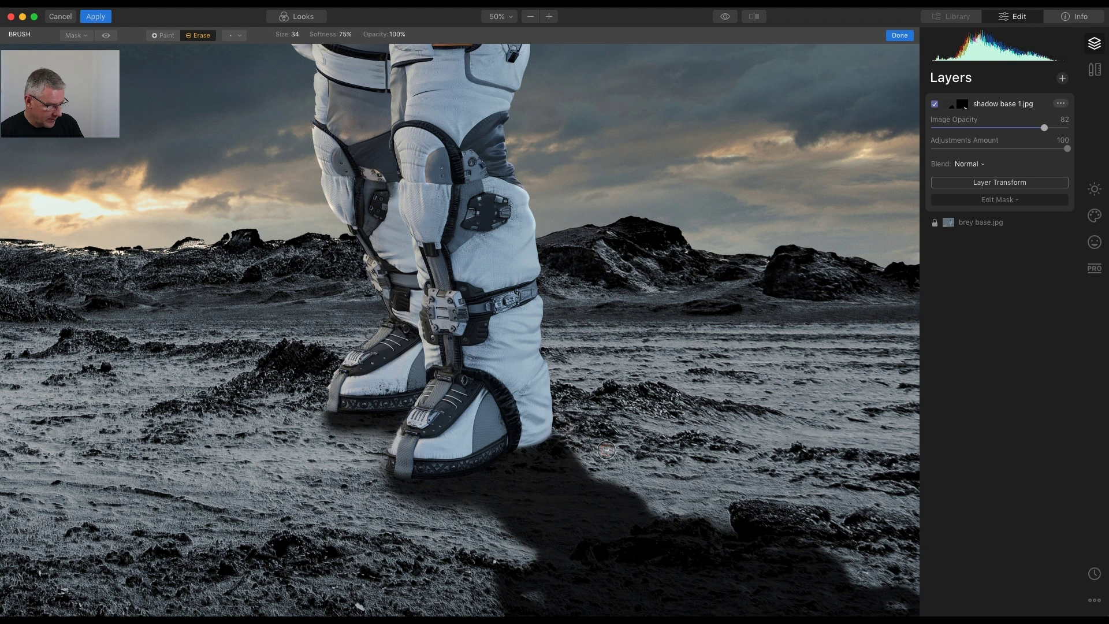
pyautogui.press('super+0')
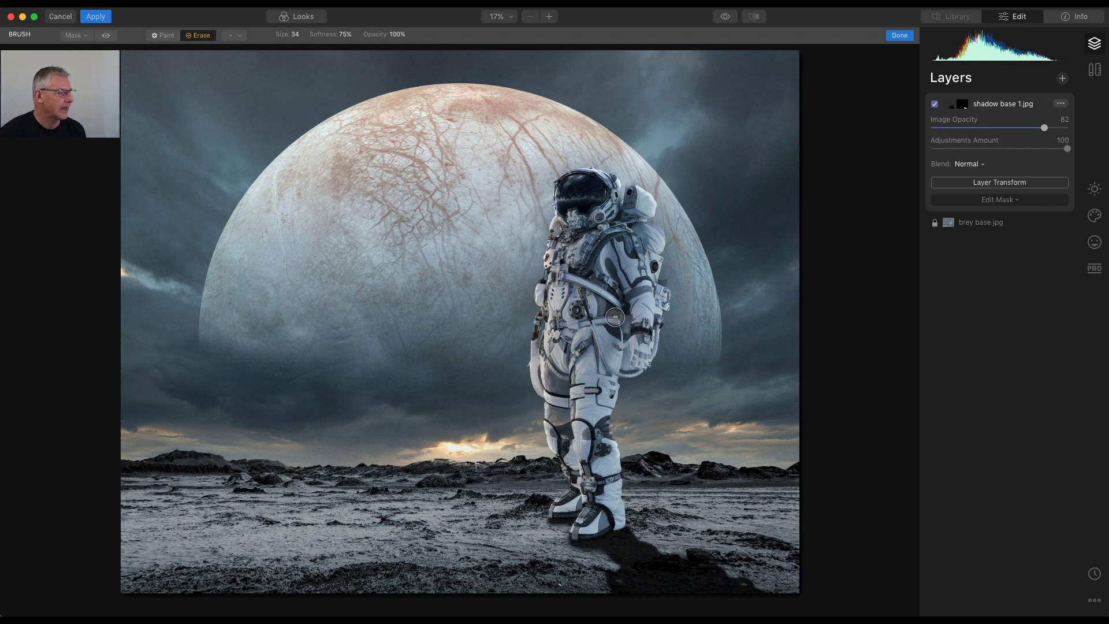
# Feather the shadow near the boots with a 20%-opacity eraser at varied sizes, then finish the mask.
pyautogui.click(397, 36)
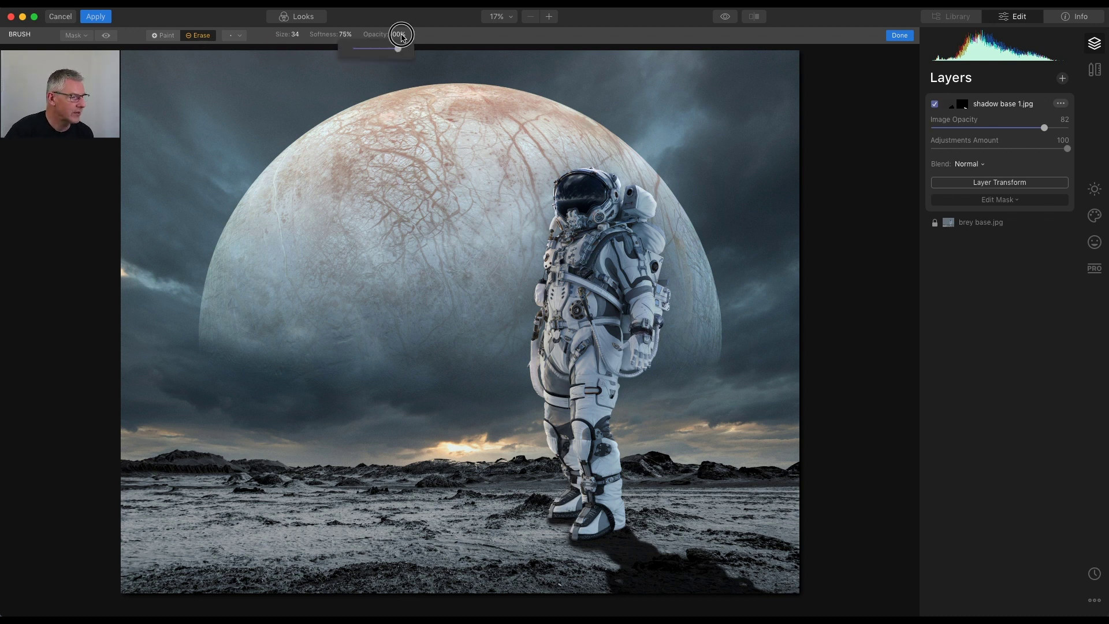
pyautogui.moveTo(397, 49); pyautogui.dragTo(362, 49)
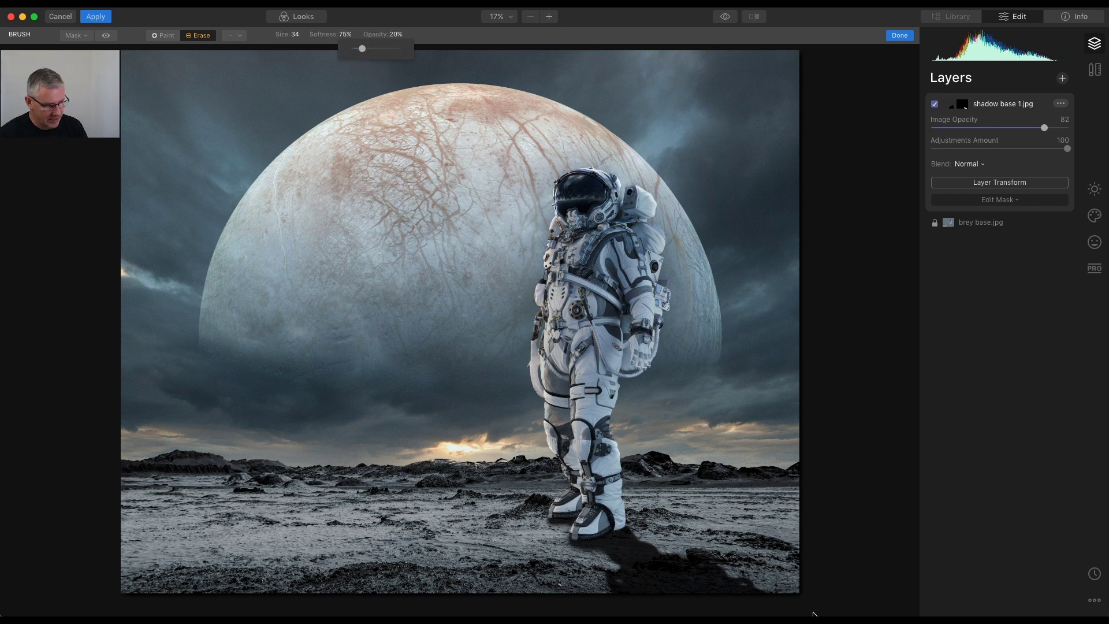
pyautogui.press(']')
pyautogui.press(']')
pyautogui.press(']')
pyautogui.press(']')
pyautogui.press(']')
pyautogui.press(']')
pyautogui.press(']')
pyautogui.press(']')
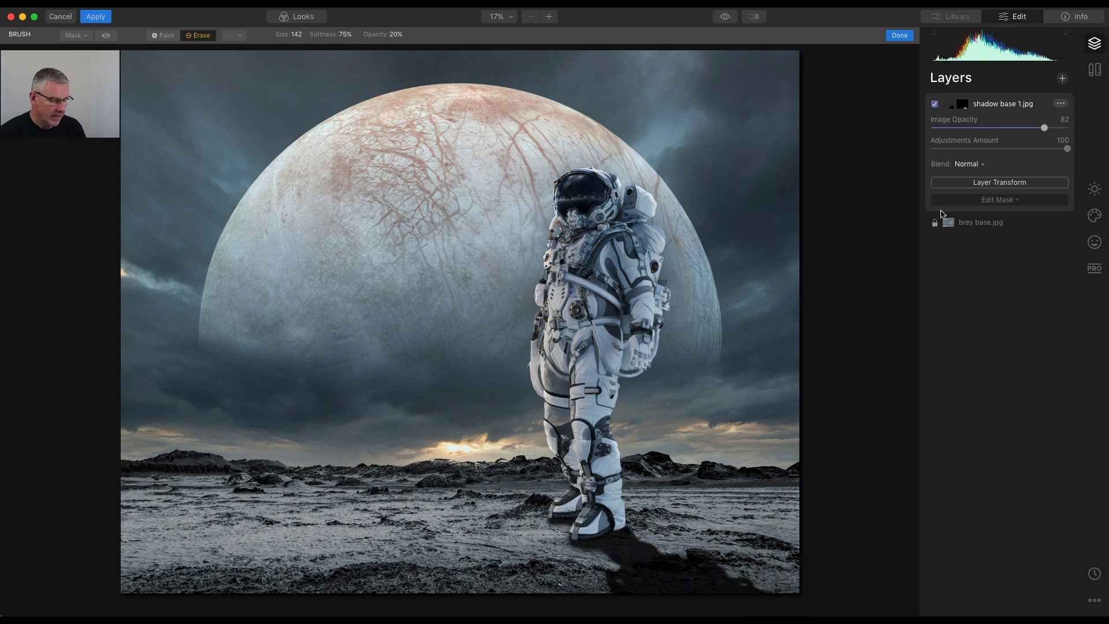
pyautogui.press(']')
pyautogui.press(']')
pyautogui.press(']')
pyautogui.press(']')
pyautogui.press(']')
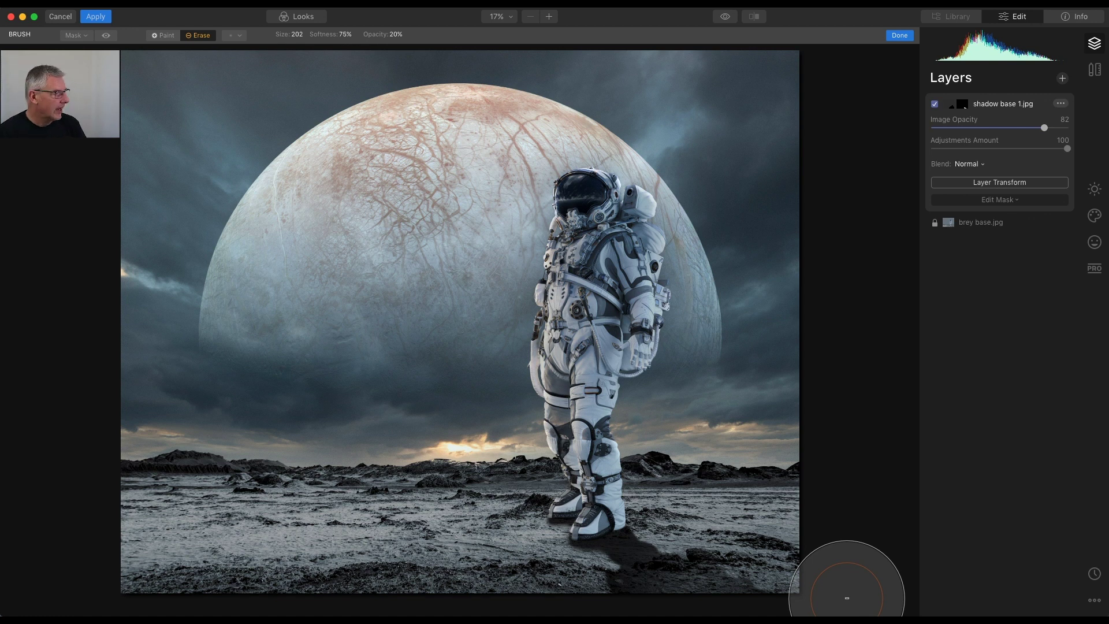
pyautogui.press('[')
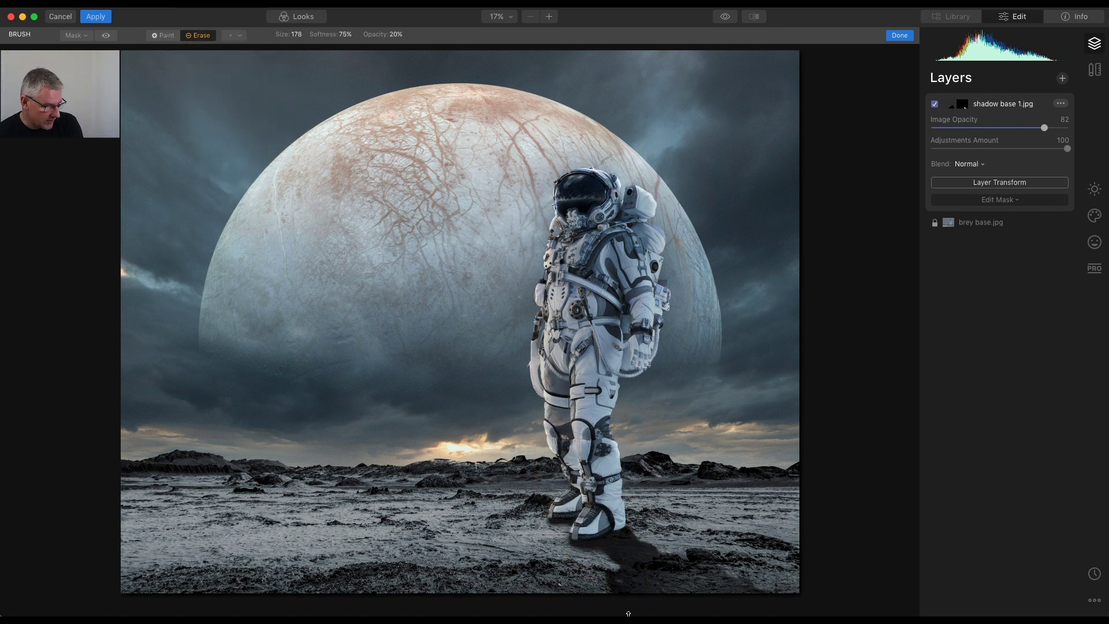
pyautogui.press('[')
pyautogui.press('[')
pyautogui.press('[')
pyautogui.press('[')
pyautogui.press('[')
pyautogui.press('[')
pyautogui.press('[')
pyautogui.press('[')
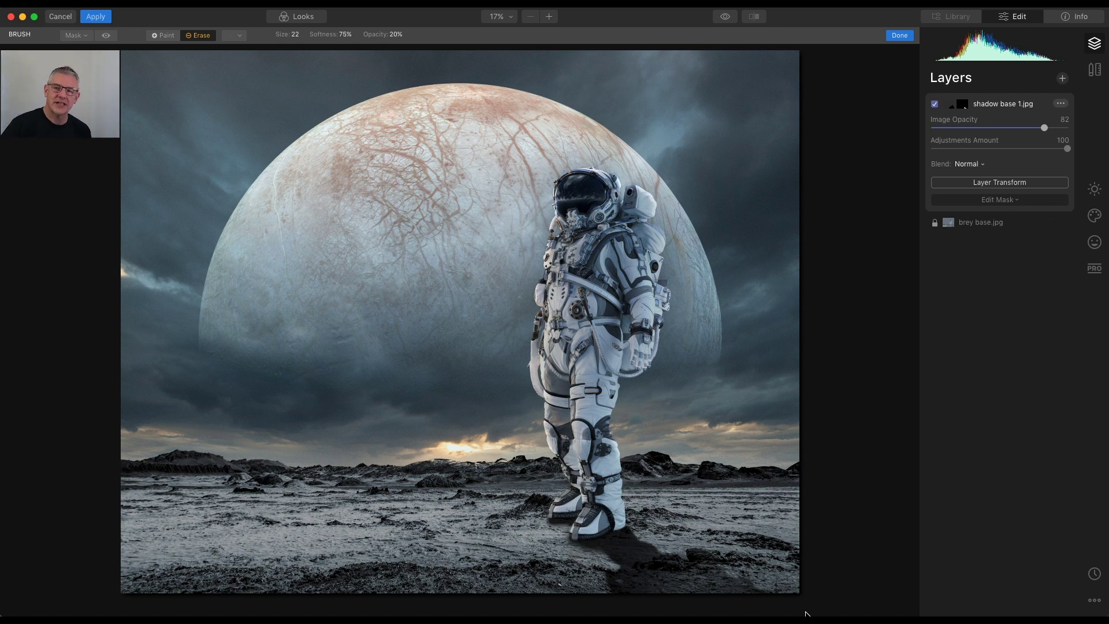
pyautogui.press('Return')
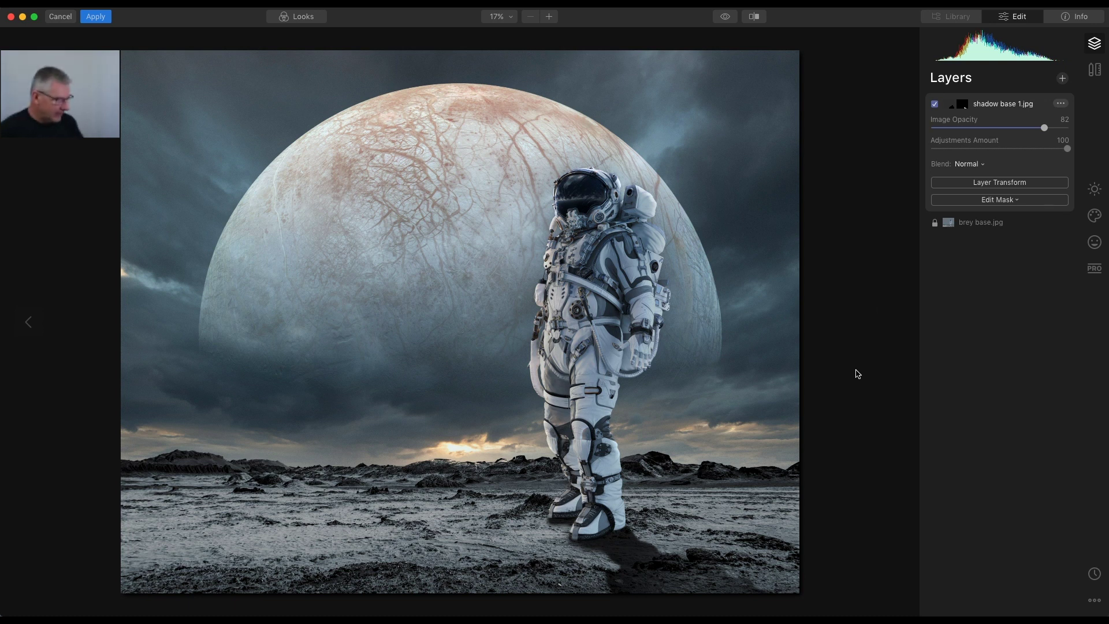
# Add Adjustment Layer 1 with Light Exposure -0.43 and Smart Contrast 6.
pyautogui.click(1062, 79)
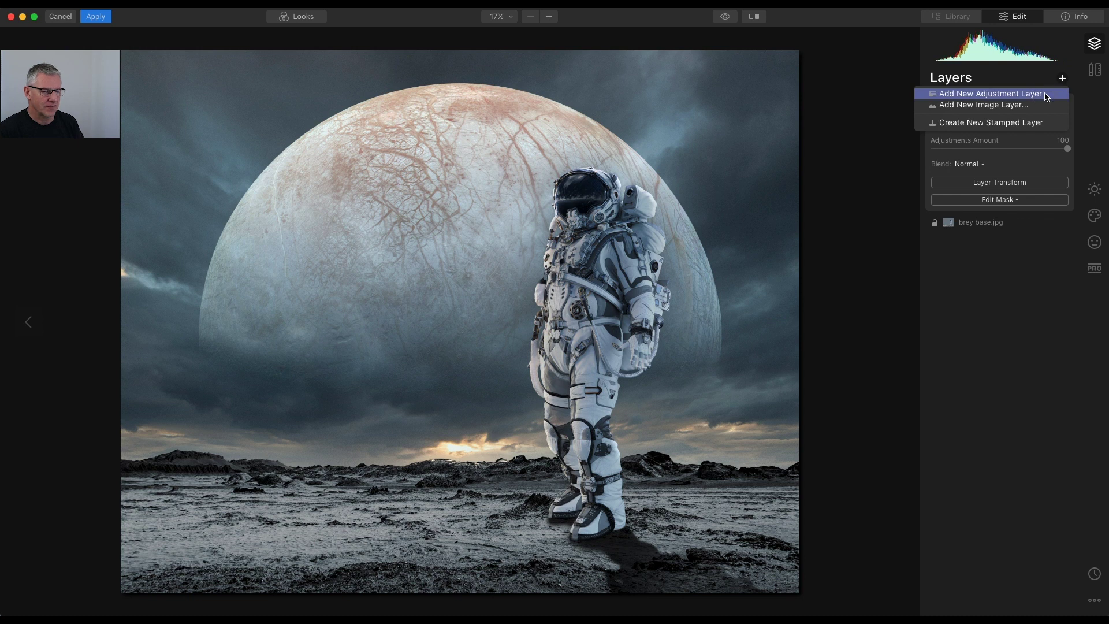
pyautogui.click(1047, 95)
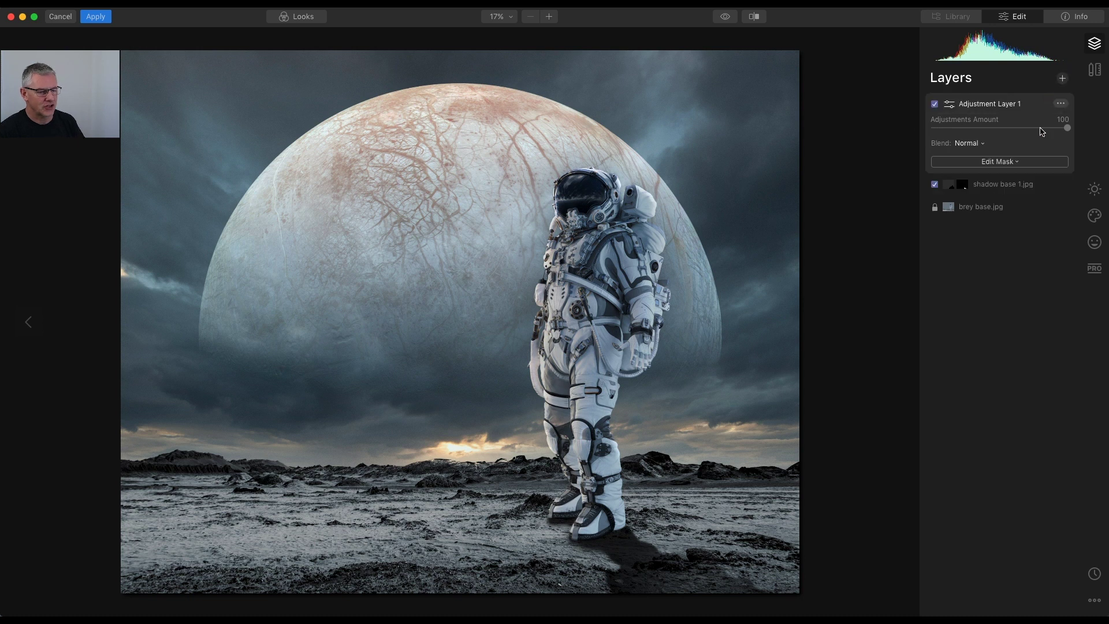
pyautogui.click(1094, 191)
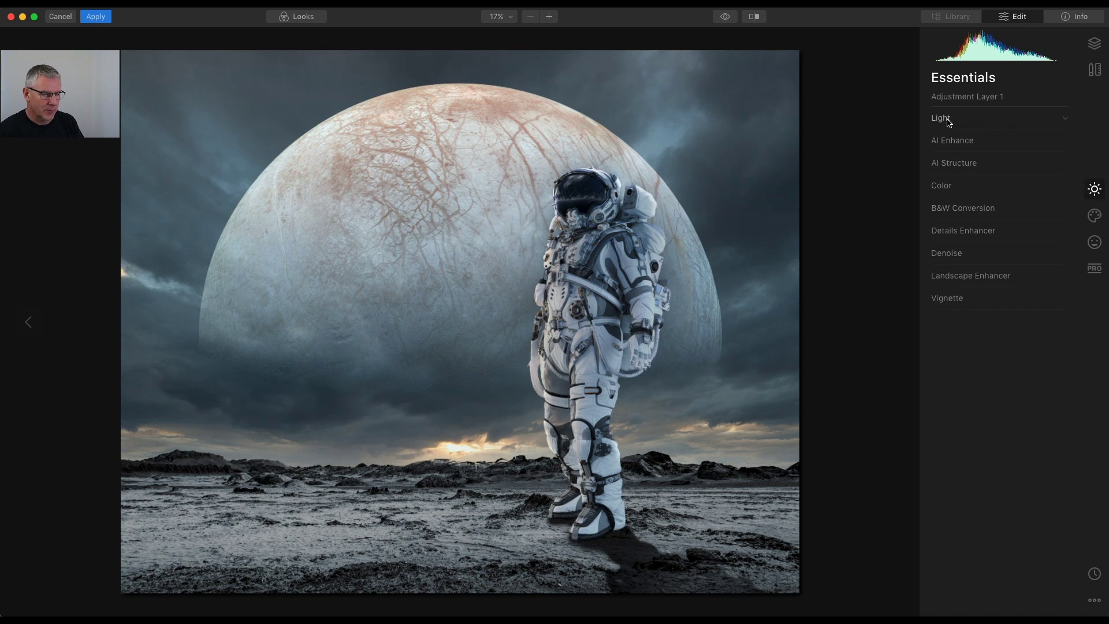
pyautogui.click(948, 120)
pyautogui.moveTo(1004, 227)
pyautogui.mouseDown()
pyautogui.moveTo(981, 227)
pyautogui.moveTo(998, 228)
pyautogui.mouseUp()
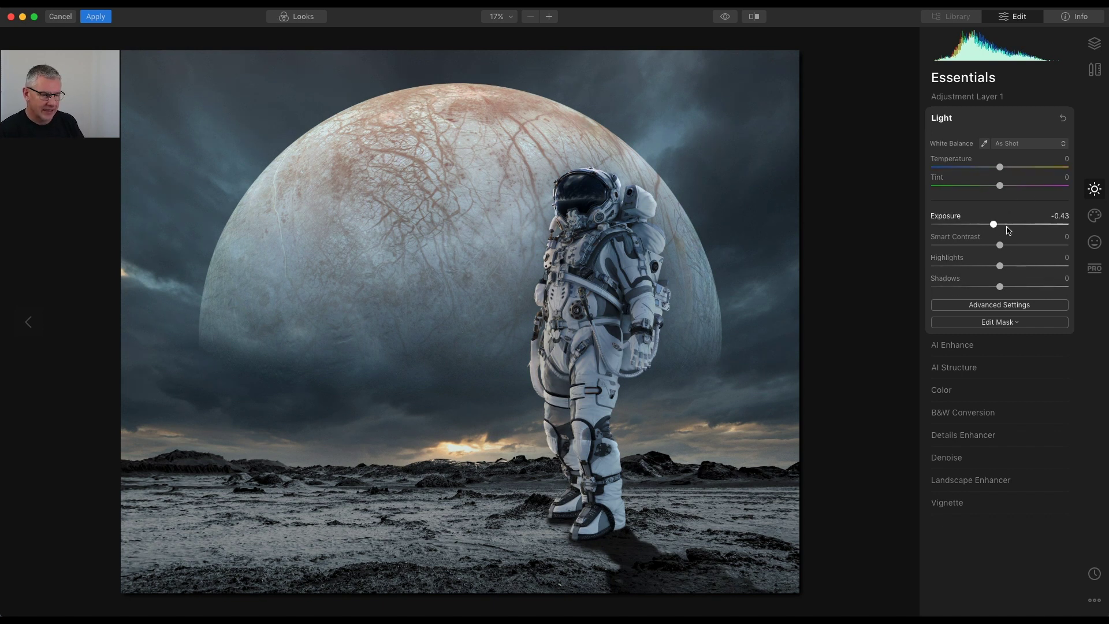
pyautogui.moveTo(1001, 245); pyautogui.dragTo(1004, 245)
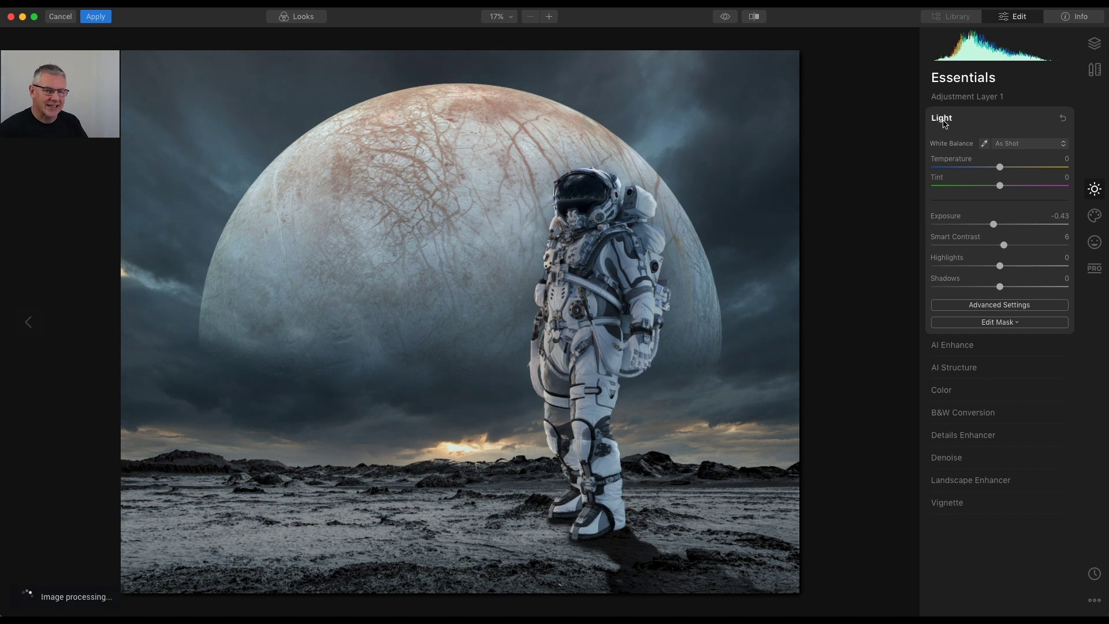
pyautogui.click(938, 119)
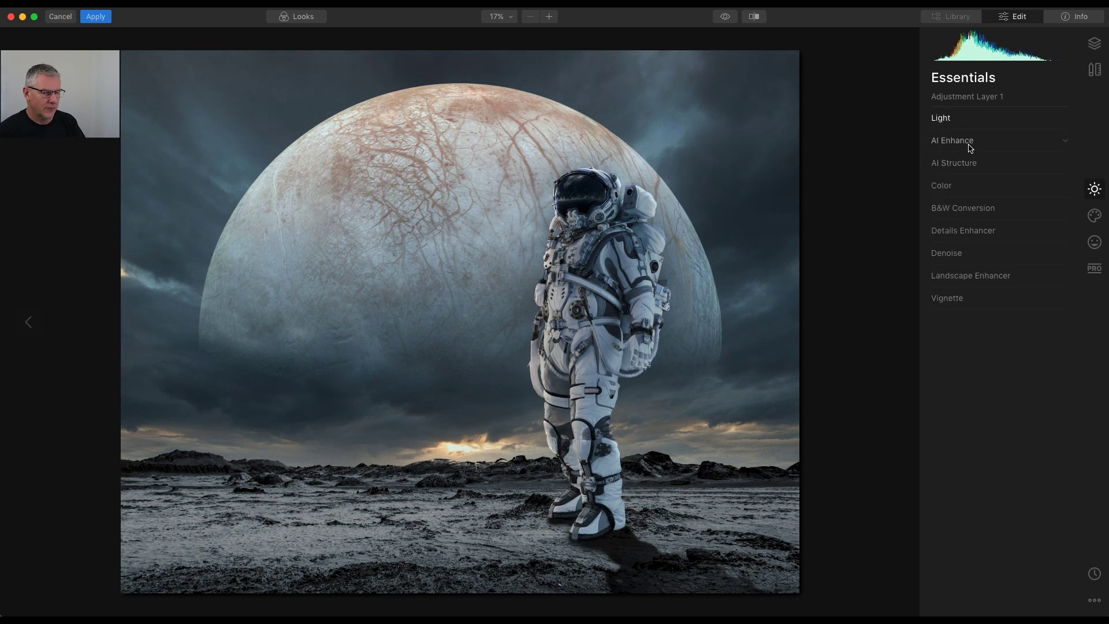
# Set AI Enhance to AI Accent 5 and AI Sky Enhancer 30.
pyautogui.click(968, 142)
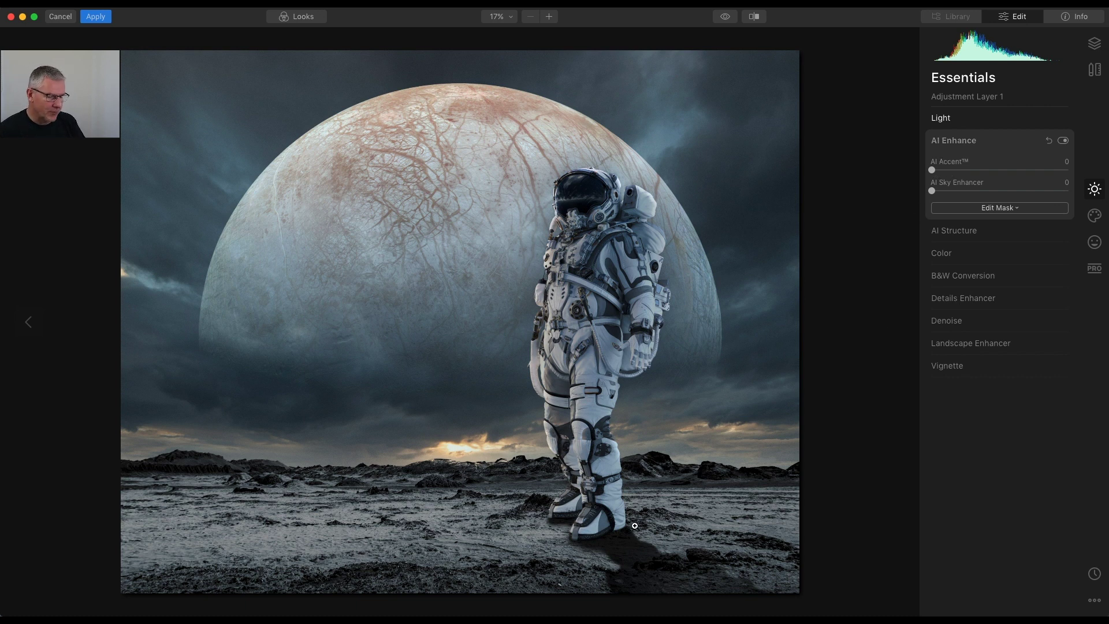
pyautogui.moveTo(932, 172); pyautogui.dragTo(975, 192)
pyautogui.click(934, 190)
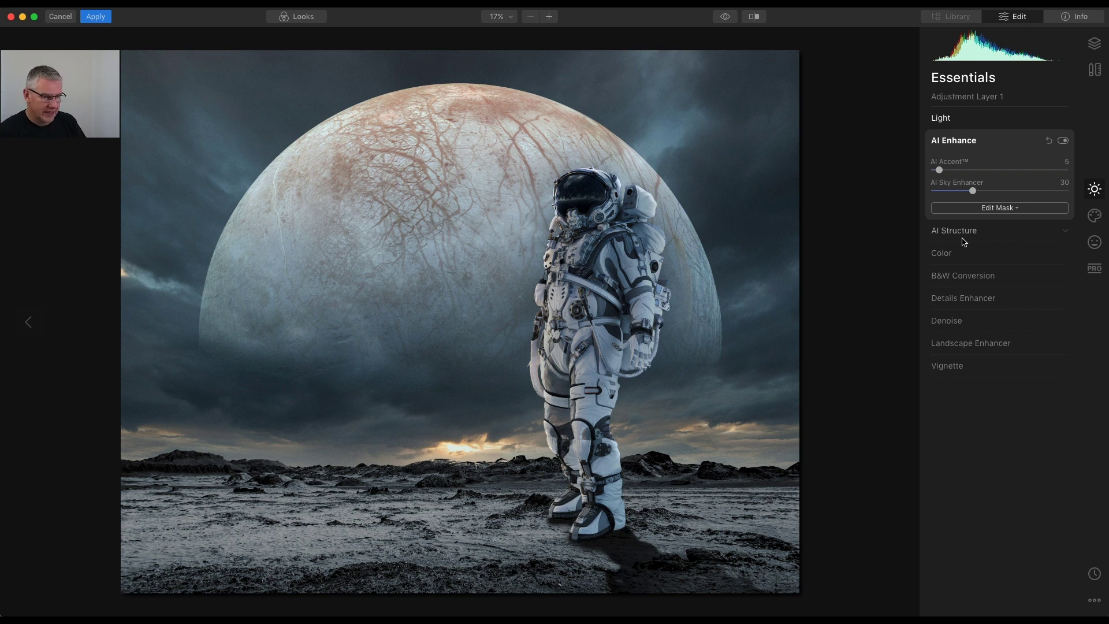
# Mute the blue channel in Color advanced settings: Saturation -16, Luminance -32.
pyautogui.click(952, 255)
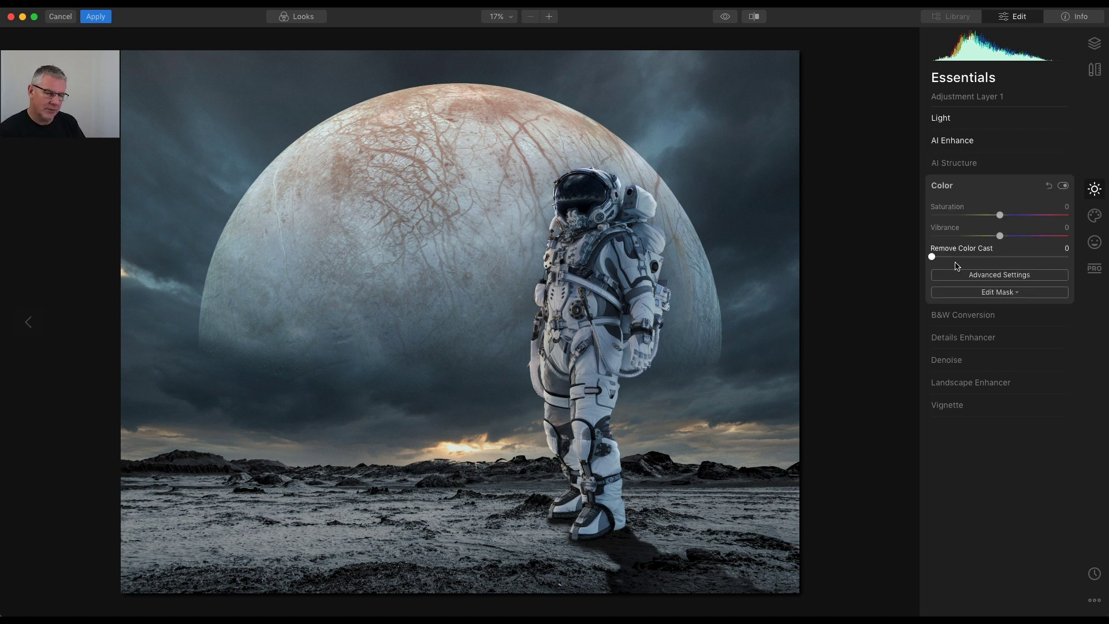
pyautogui.click(1003, 275)
pyautogui.click(1027, 291)
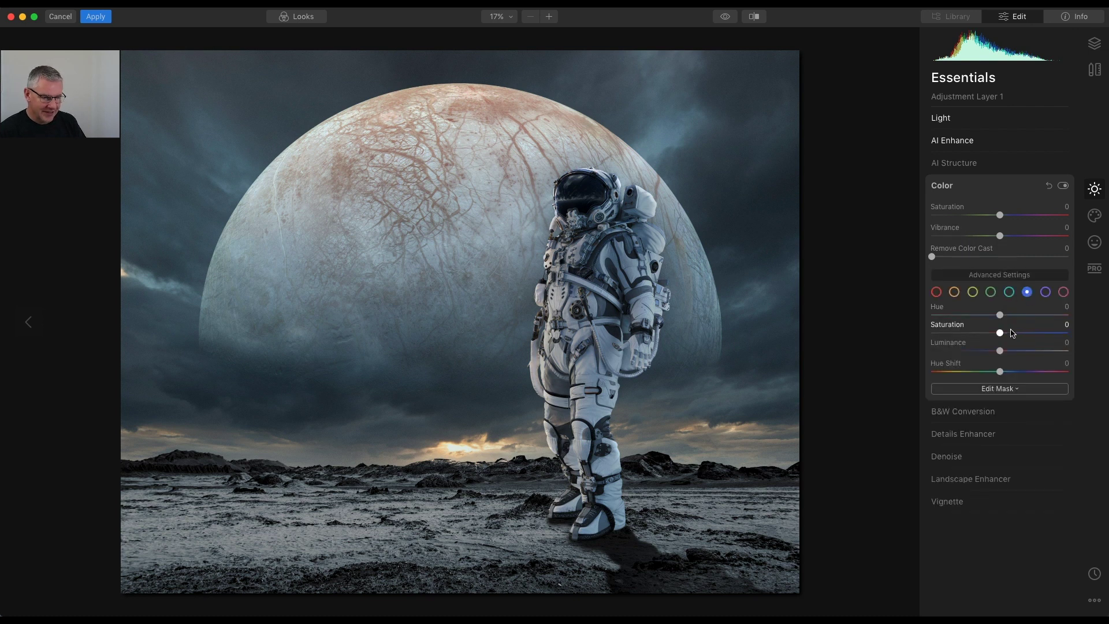
pyautogui.moveTo(1002, 335); pyautogui.dragTo(978, 354)
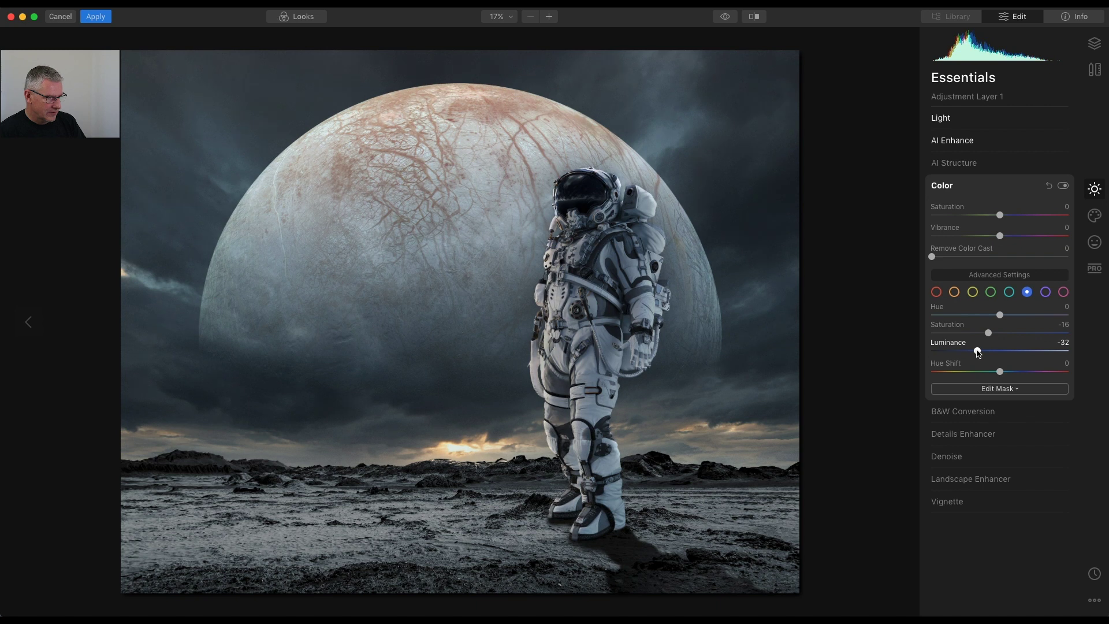
# Add Creative Sunrays at Amount 13 with Sun Warmth 67 and Sunrays Warmth 55.
pyautogui.click(1097, 220)
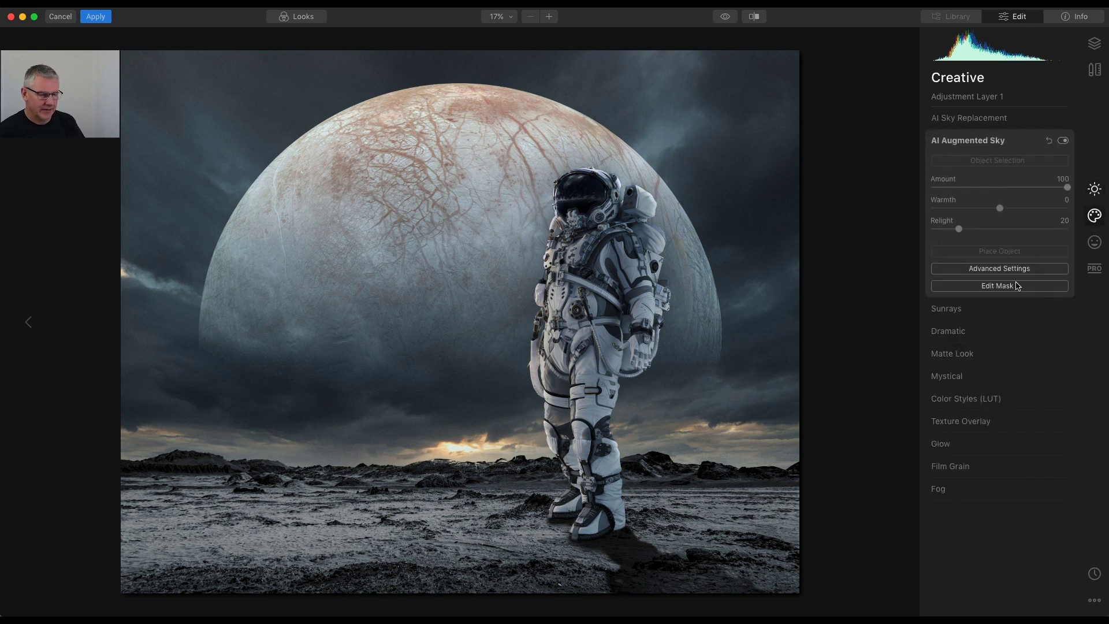
pyautogui.click(962, 315)
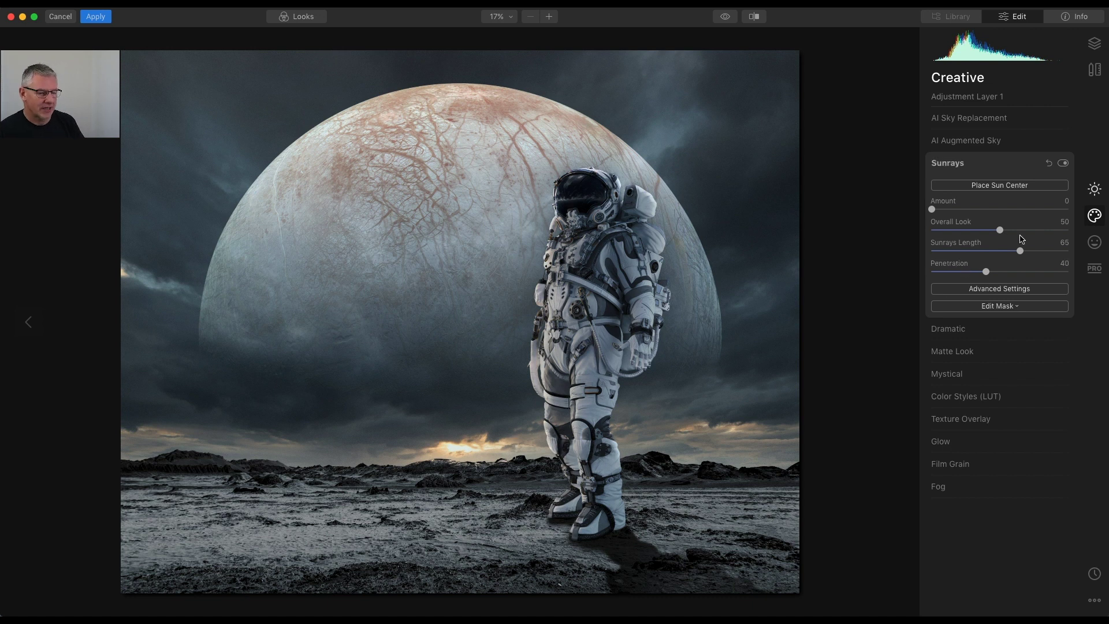
pyautogui.moveTo(932, 209); pyautogui.dragTo(954, 213)
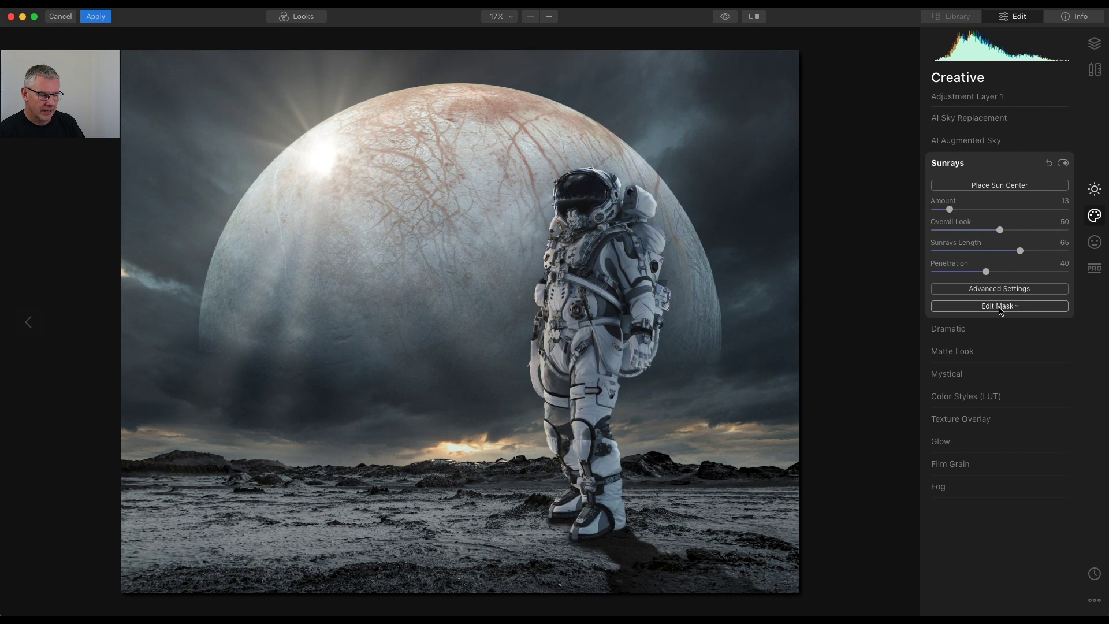
pyautogui.click(997, 290)
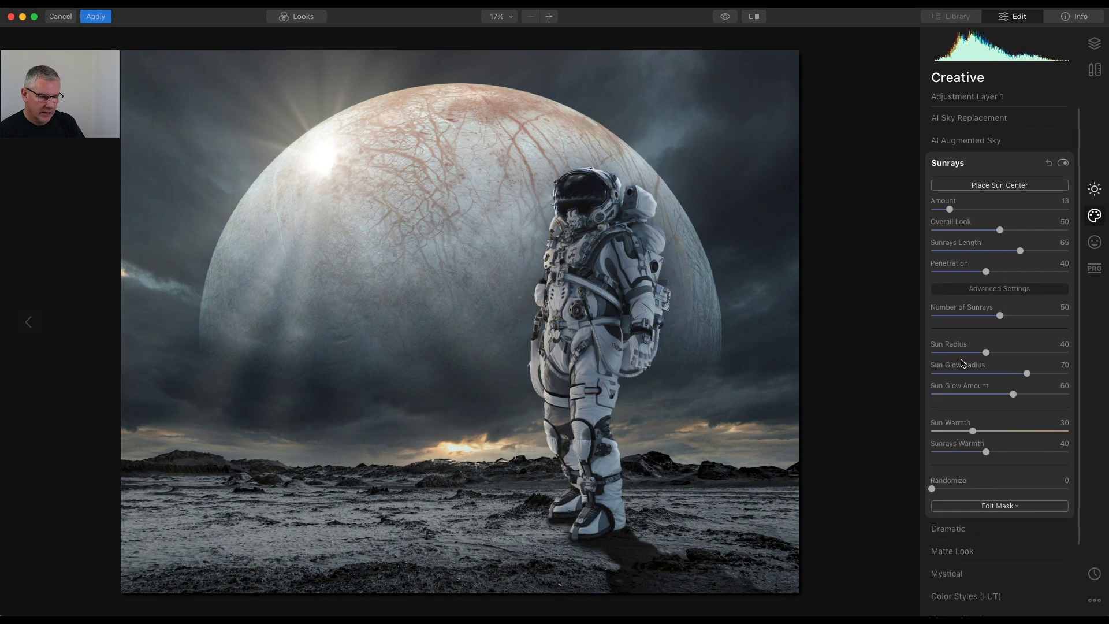
pyautogui.moveTo(974, 432); pyautogui.dragTo(1009, 454)
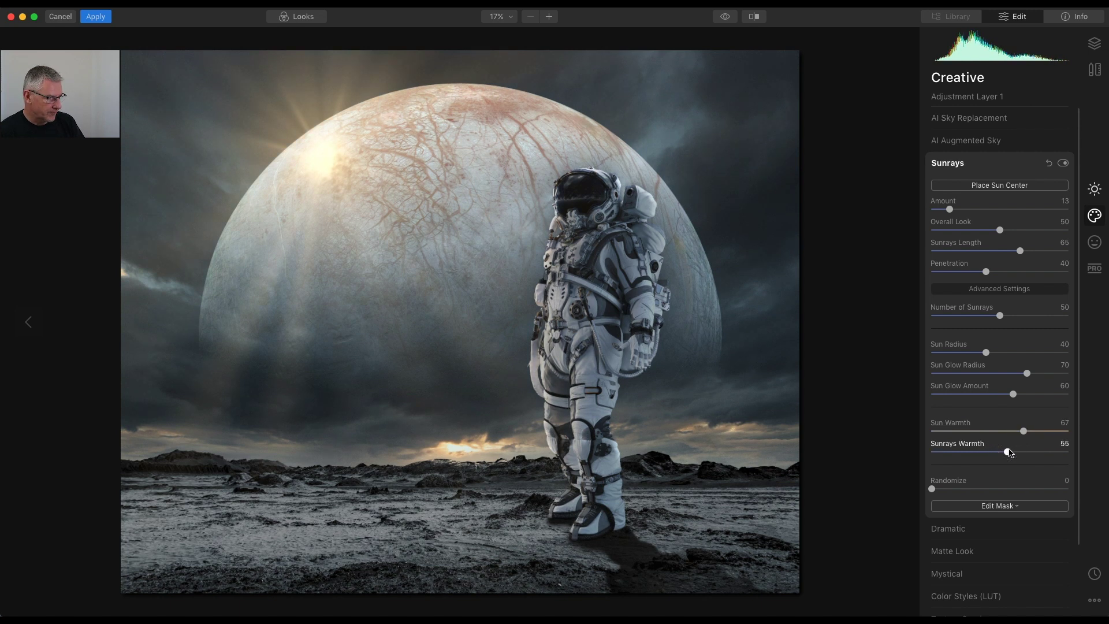
pyautogui.click(999, 185)
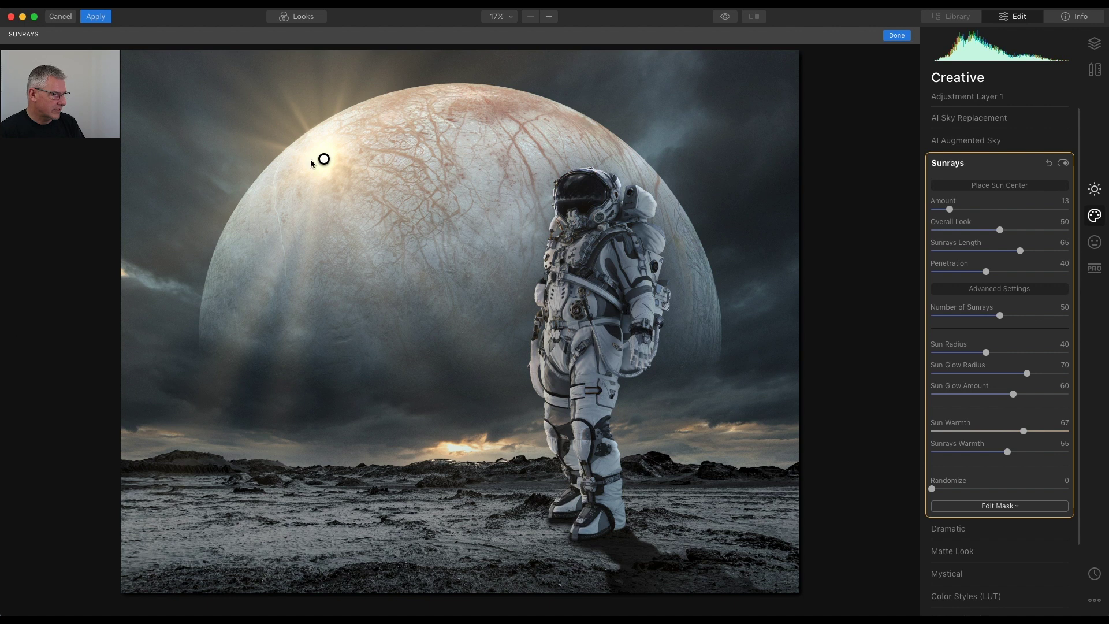
# Move the sun to the horizon and set sunrays Amount 20, Randomize 3 and Overall Look 34.
pyautogui.moveTo(325, 158); pyautogui.dragTo(489, 447)
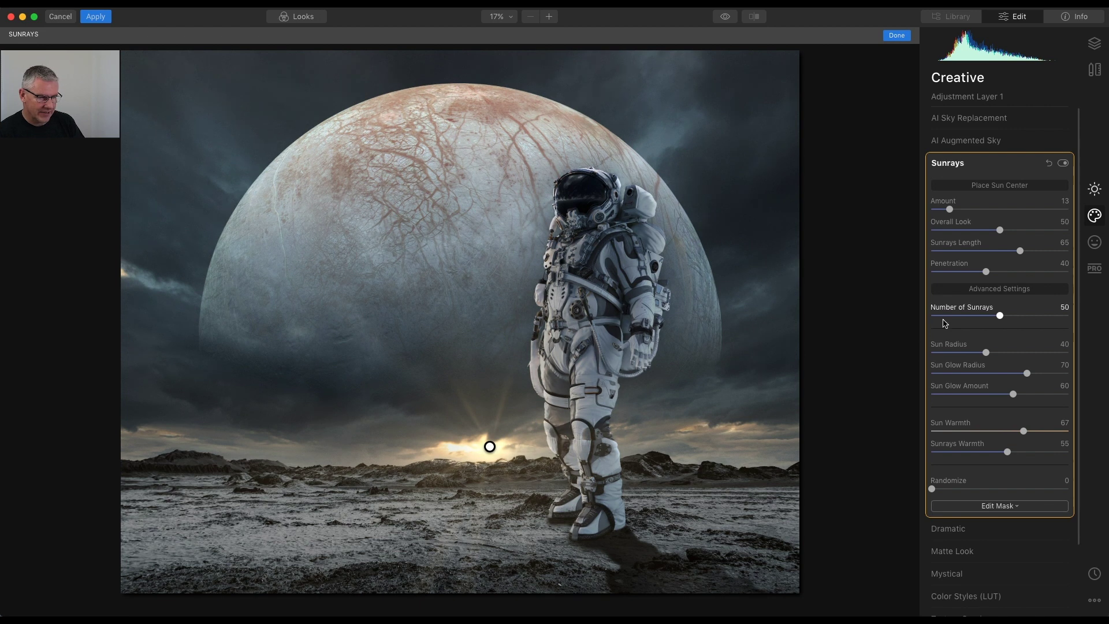
pyautogui.moveTo(1004, 317); pyautogui.dragTo(1041, 399)
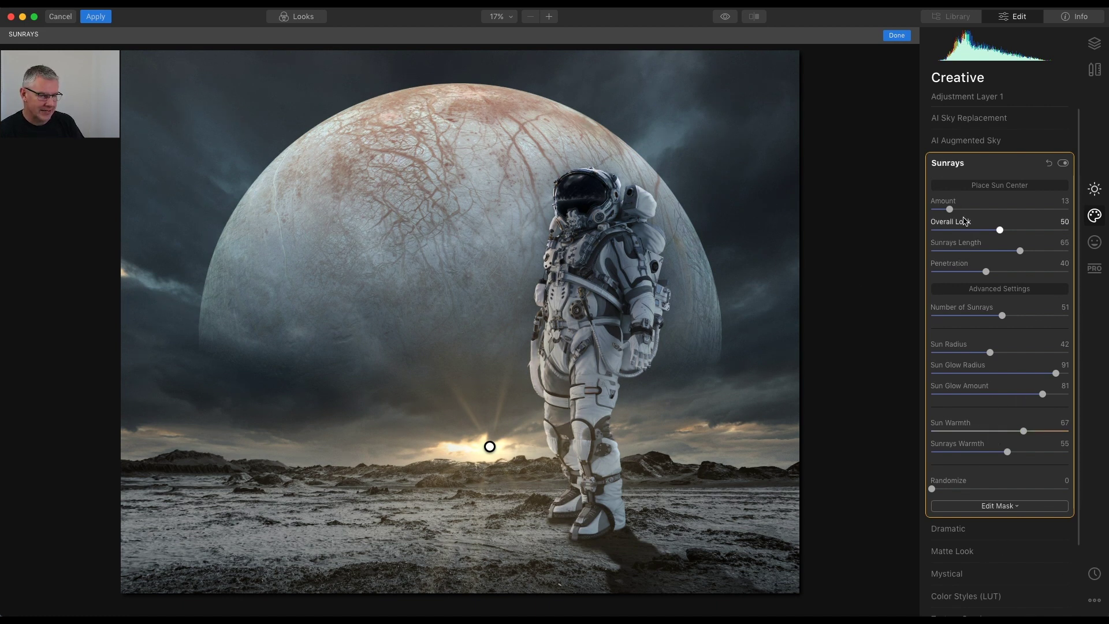
pyautogui.moveTo(952, 210); pyautogui.dragTo(963, 212)
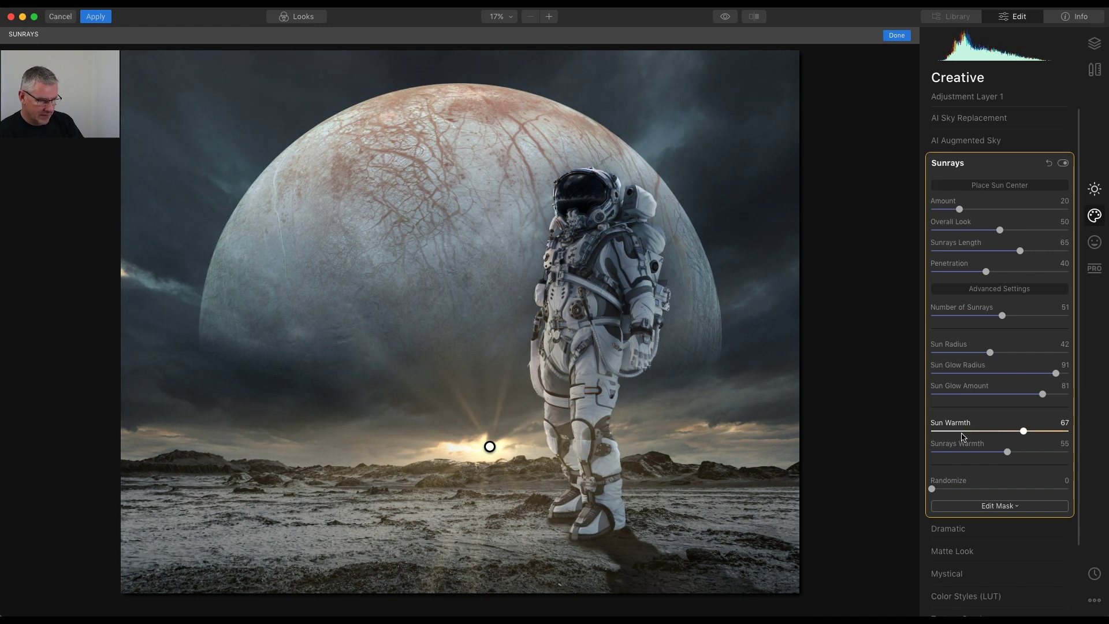
pyautogui.moveTo(939, 491); pyautogui.dragTo(941, 491)
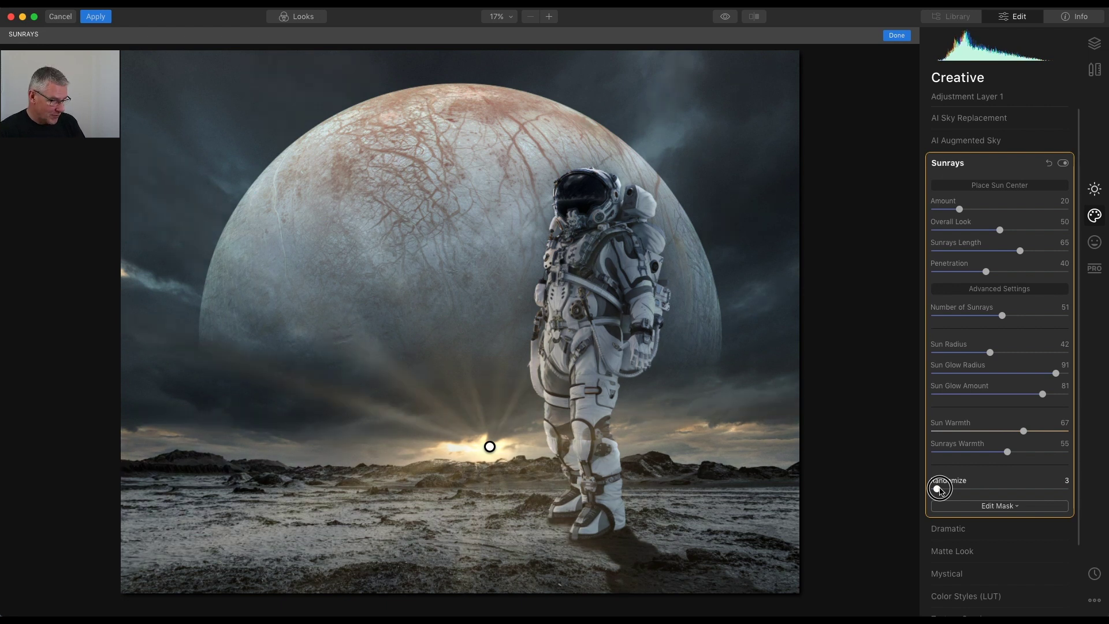
pyautogui.moveTo(940, 491); pyautogui.dragTo(940, 490)
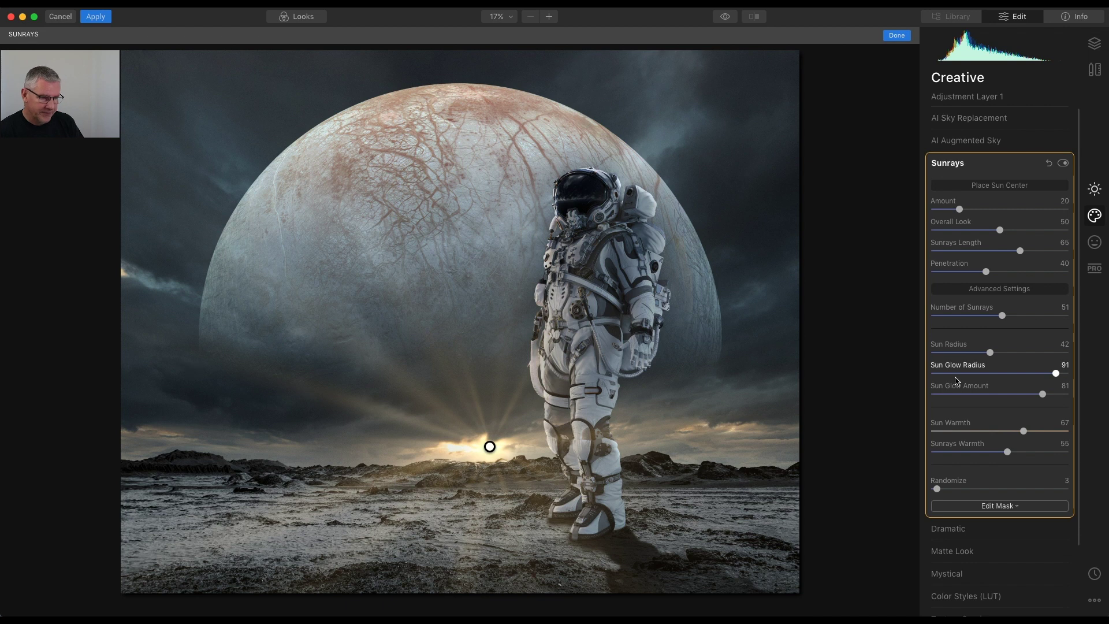
pyautogui.moveTo(1000, 230)
pyautogui.mouseDown()
pyautogui.moveTo(1022, 230)
pyautogui.moveTo(959, 234)
pyautogui.moveTo(979, 234)
pyautogui.mouseUp()
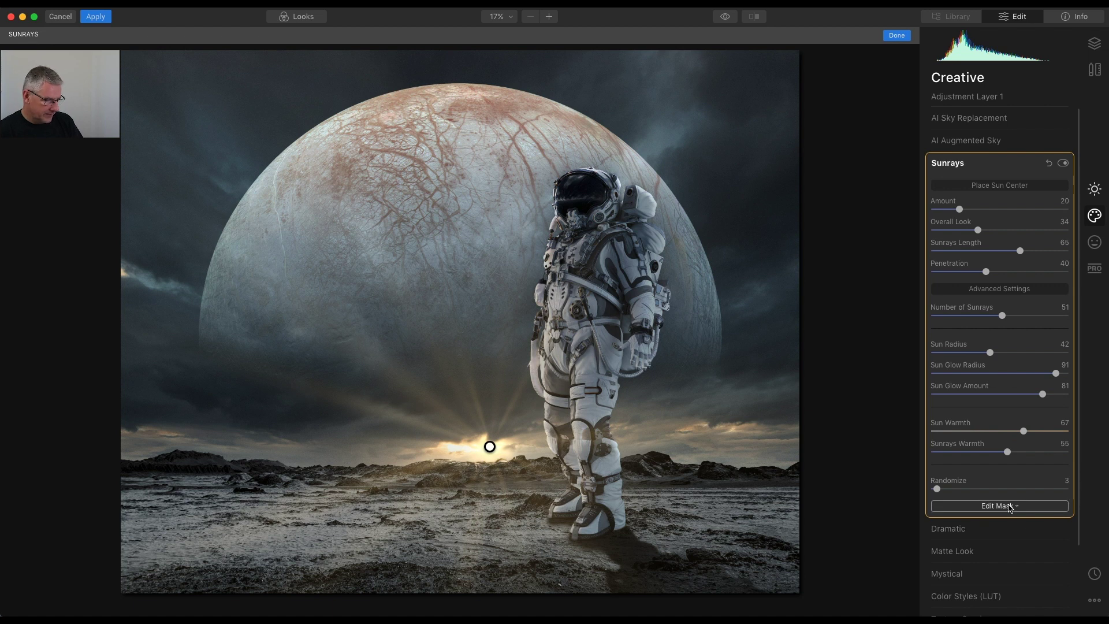
# Confine the sunrays with an inverted radial mask stretched into a wide, flat ellipse along the horizon.
pyautogui.click(1010, 506)
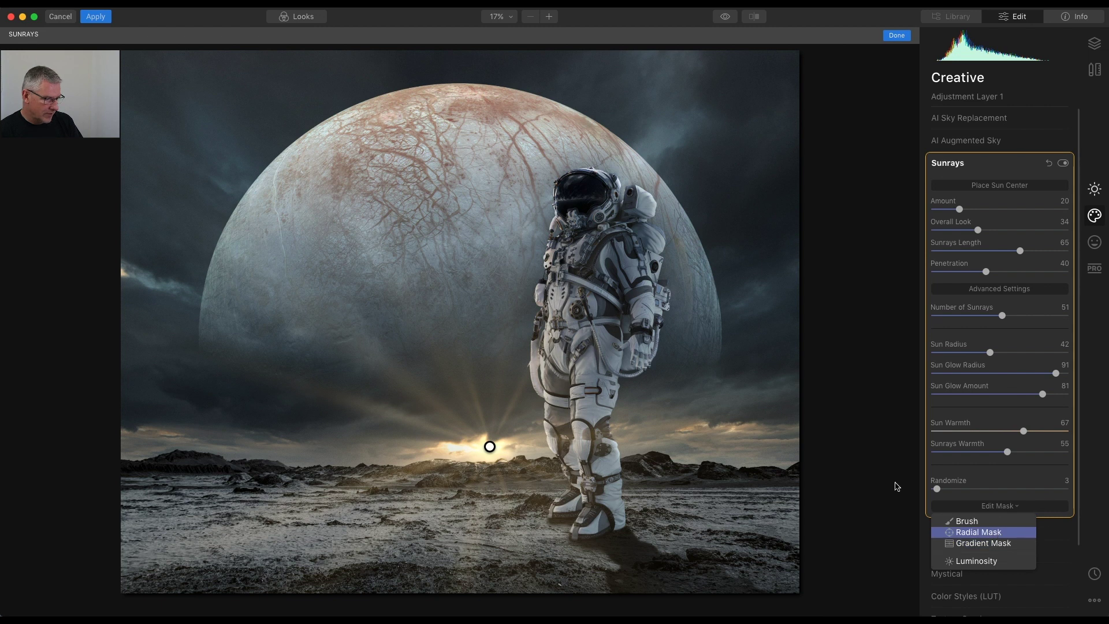
pyautogui.press('Return')
pyautogui.moveTo(493, 445); pyautogui.dragTo(558, 449)
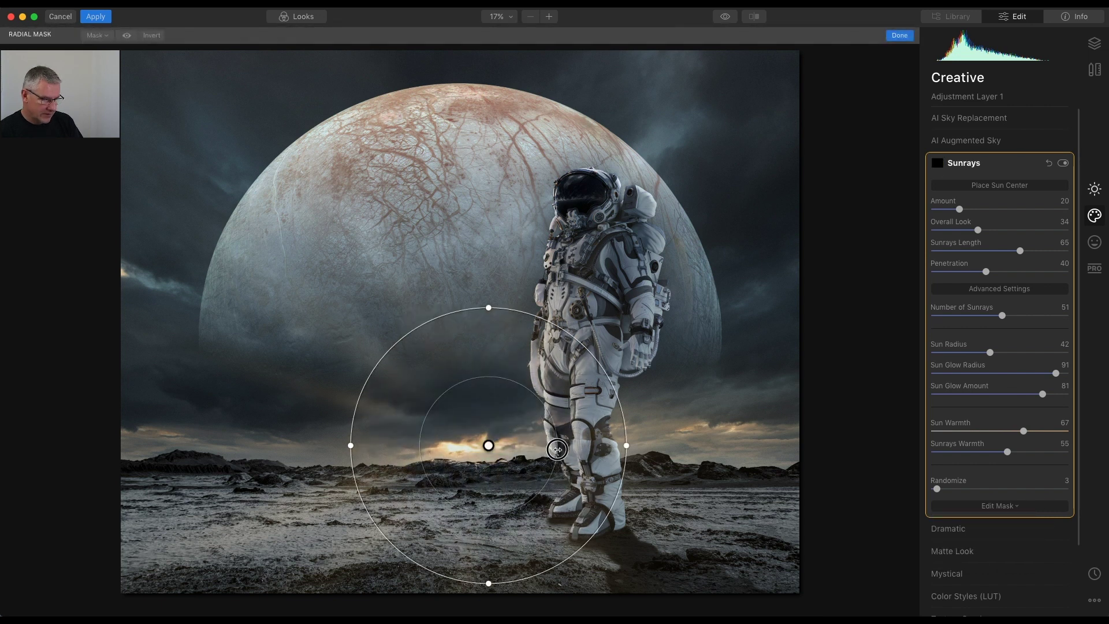
pyautogui.click(153, 37)
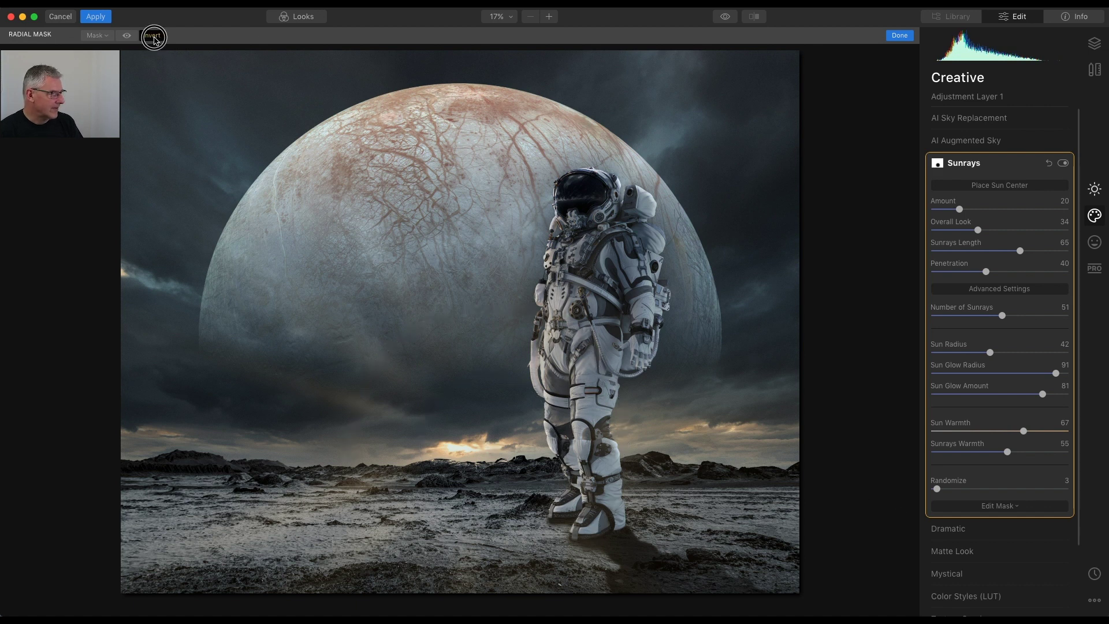
pyautogui.moveTo(488, 311); pyautogui.dragTo(483, 367)
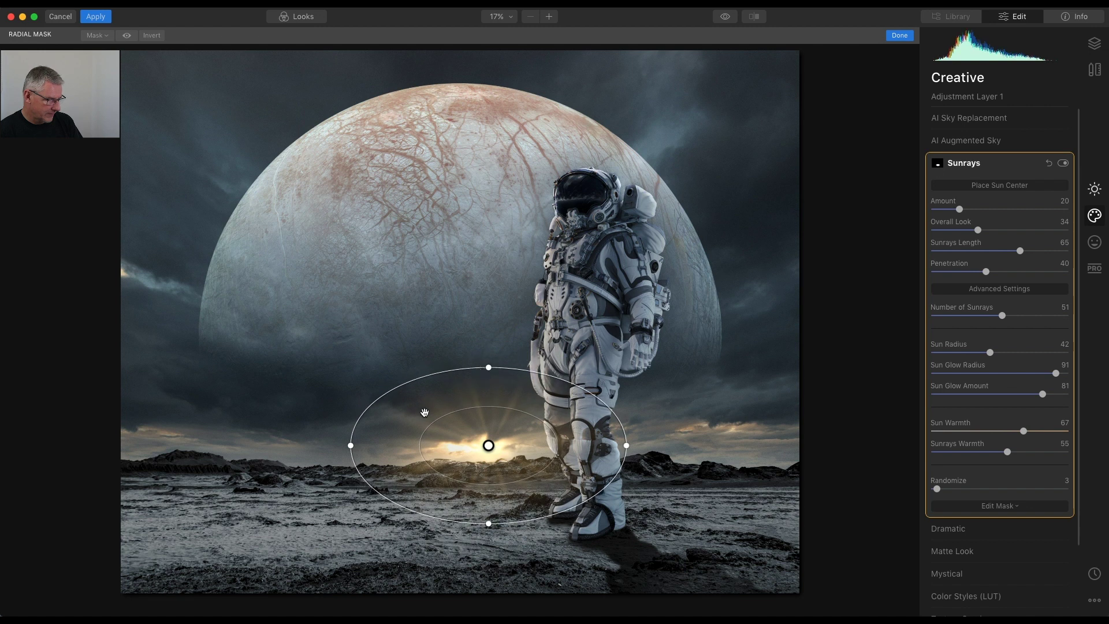
pyautogui.moveTo(350, 446); pyautogui.dragTo(175, 442)
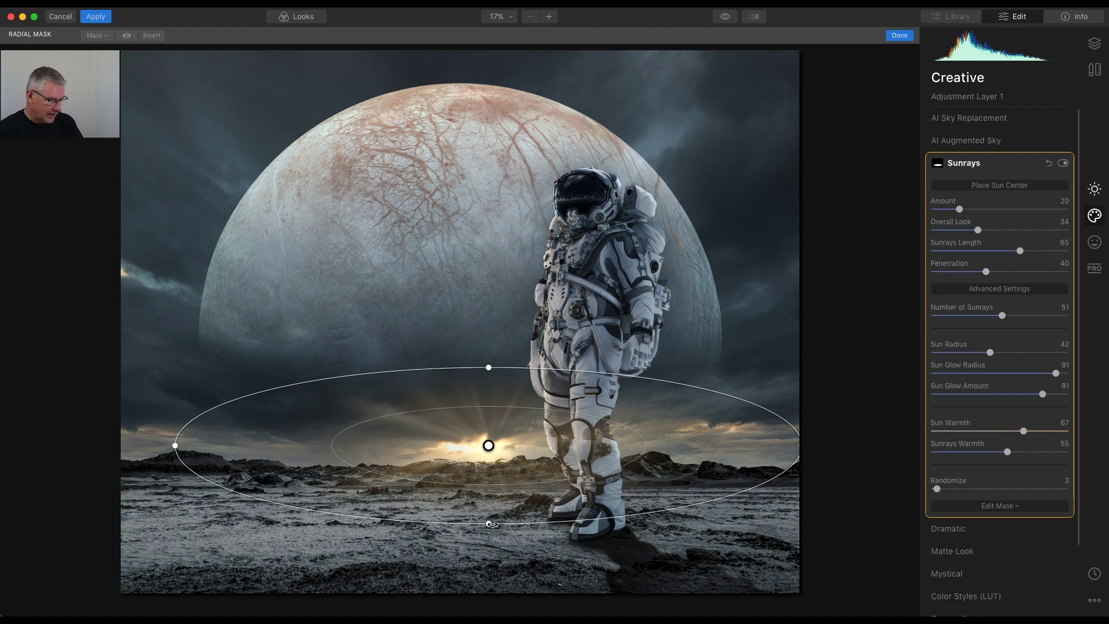
pyautogui.moveTo(489, 524); pyautogui.dragTo(489, 544)
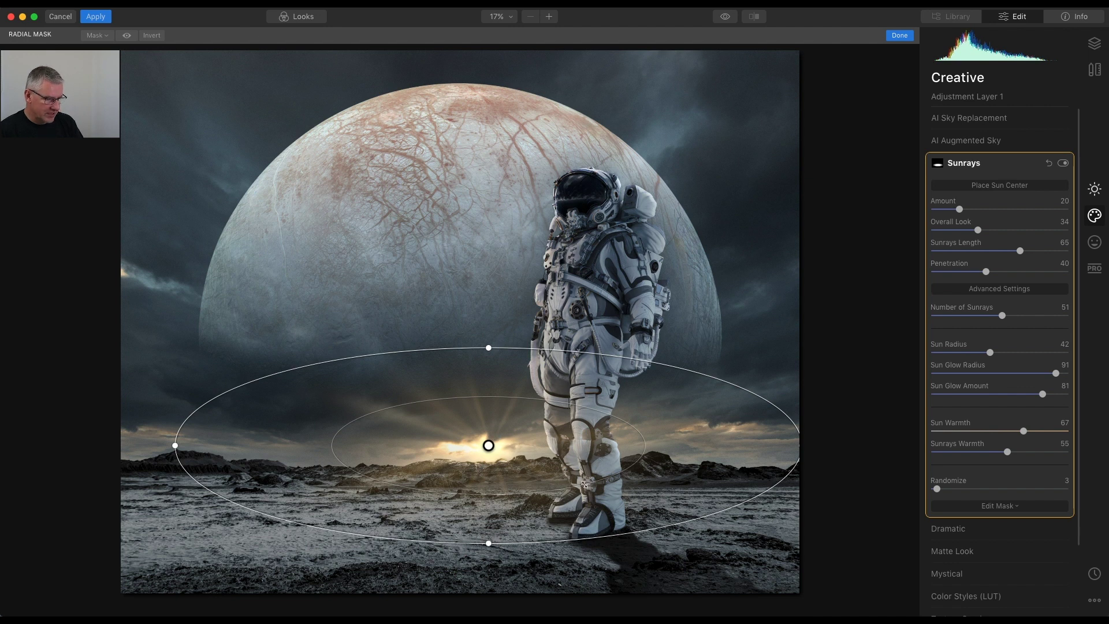
pyautogui.moveTo(176, 445); pyautogui.dragTo(132, 445)
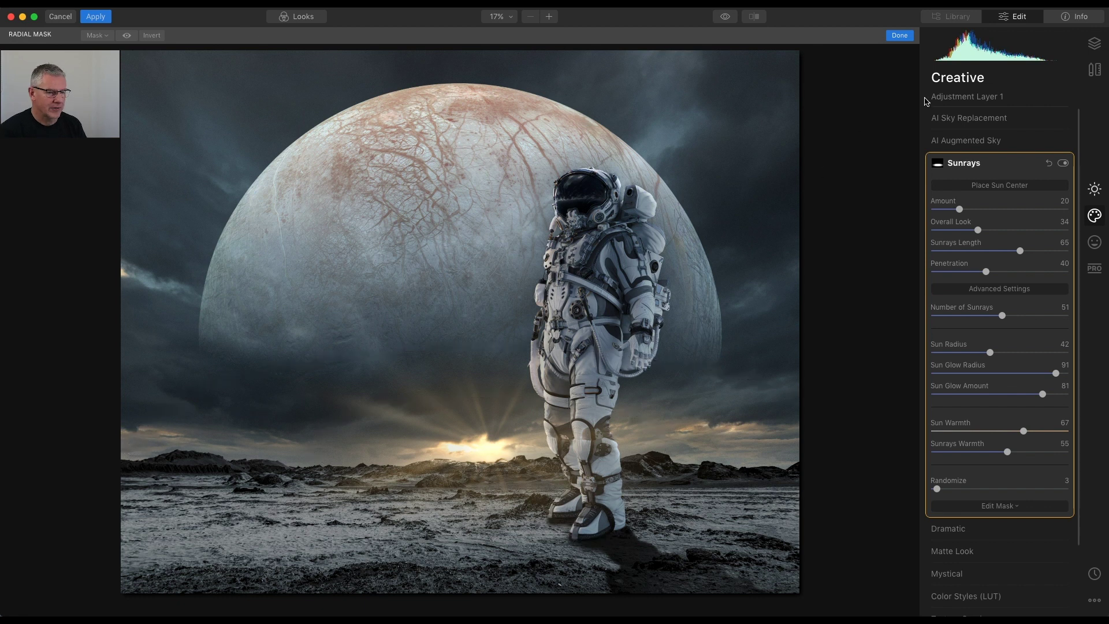
pyautogui.click(903, 35)
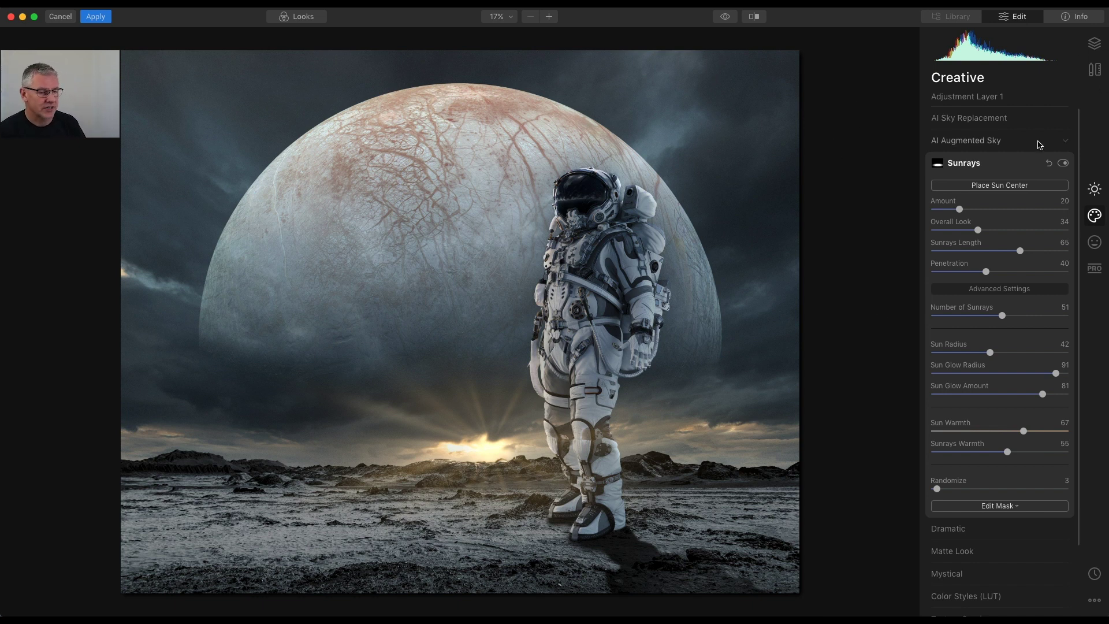
# Create a new stamped layer and set its Sunrays to Amount 20, Sun Radius 63, Sun Warmth 72.
pyautogui.click(1095, 45)
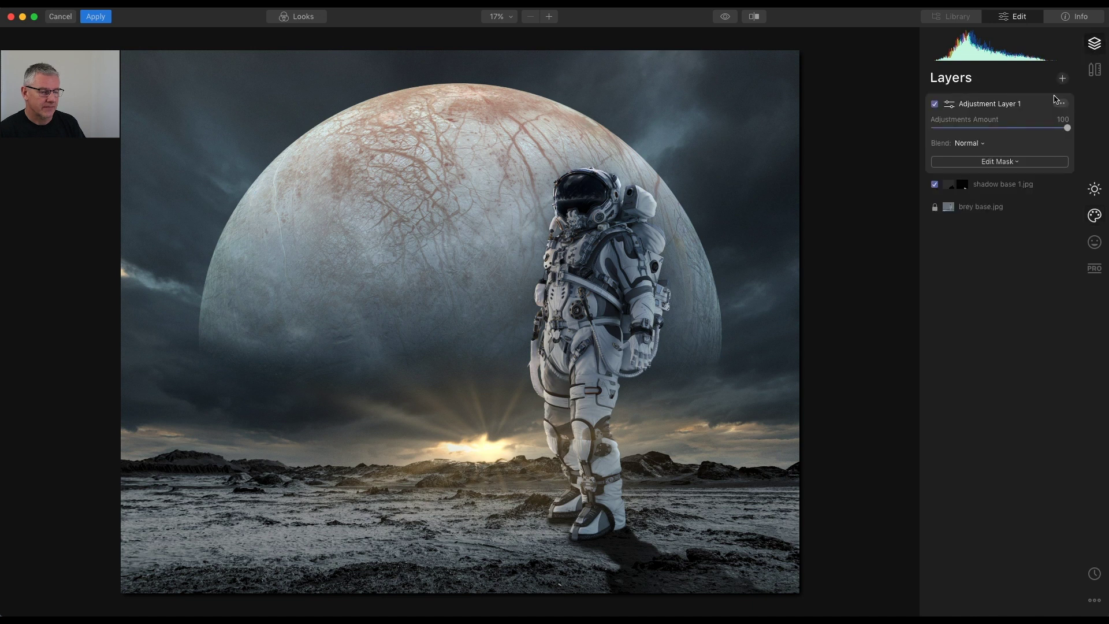
pyautogui.click(1062, 78)
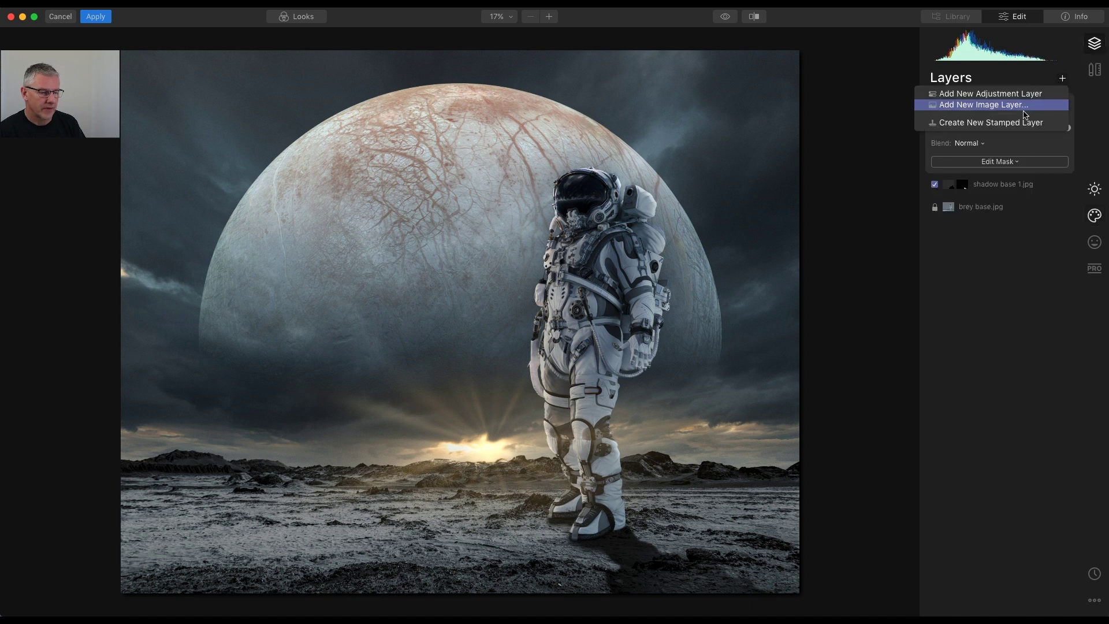
pyautogui.click(1023, 124)
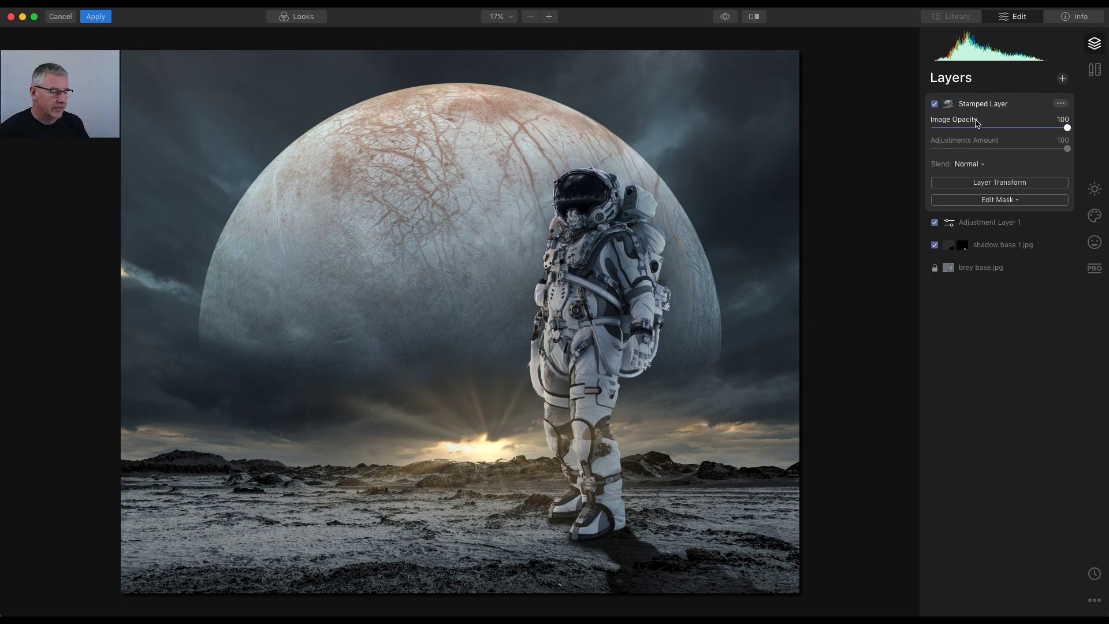
pyautogui.click(1092, 216)
pyautogui.click(933, 210)
pyautogui.moveTo(933, 209); pyautogui.dragTo(958, 210)
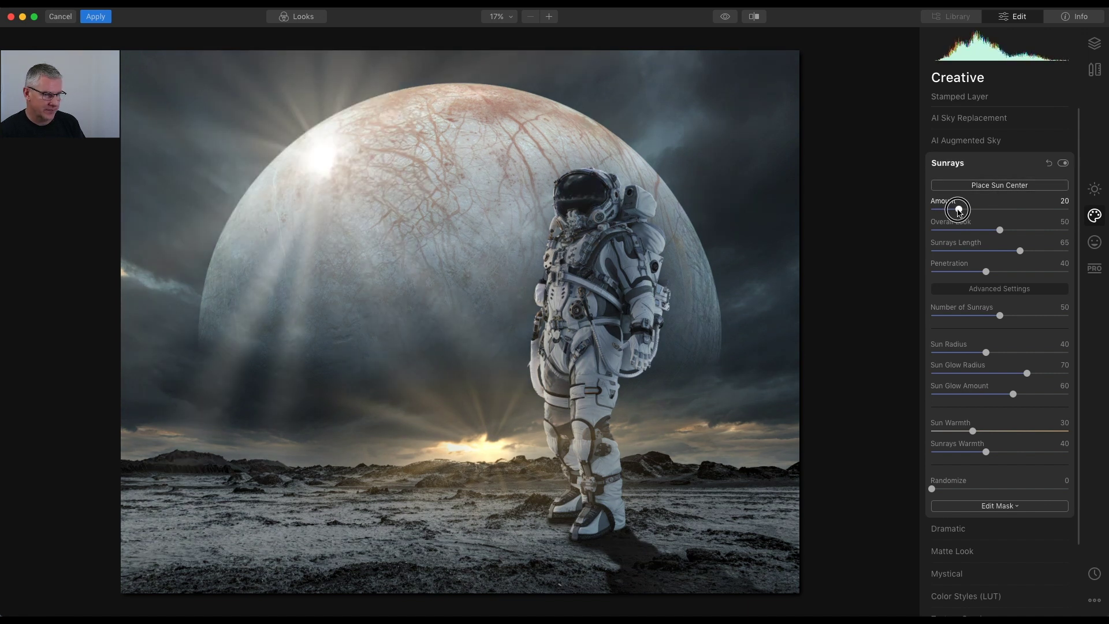
pyautogui.moveTo(987, 352); pyautogui.dragTo(1022, 395)
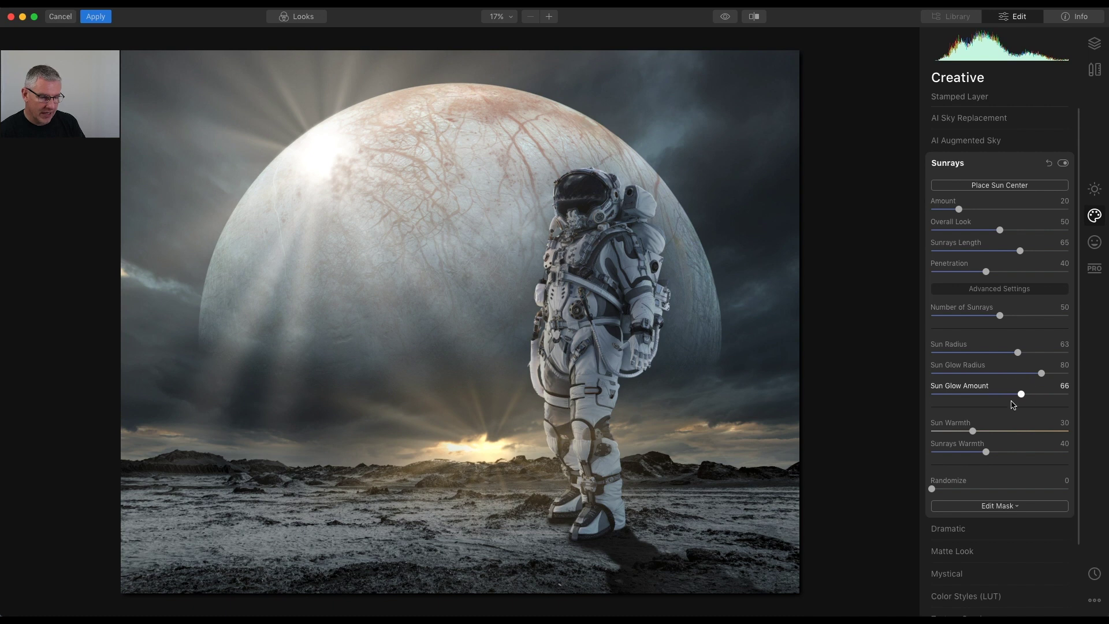
pyautogui.moveTo(975, 435); pyautogui.dragTo(1020, 451)
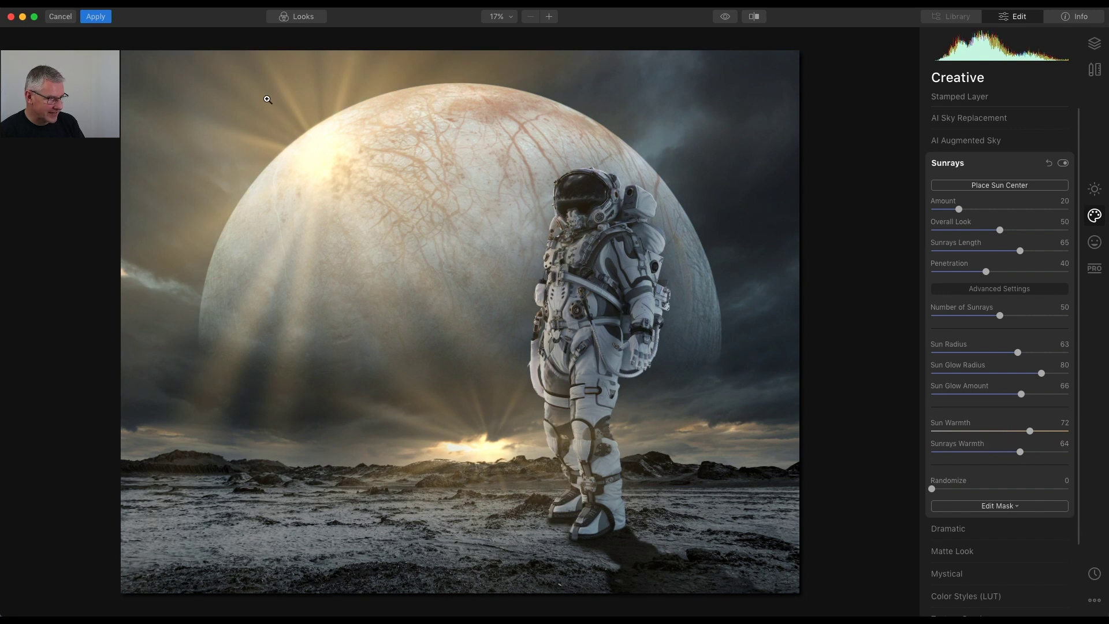
# Place the sun centre on the horizon, randomize the rays to 1, and set Overall Look to 28.
pyautogui.click(999, 186)
pyautogui.moveTo(323, 159)
pyautogui.mouseDown()
pyautogui.moveTo(426, 317)
pyautogui.moveTo(488, 447)
pyautogui.mouseUp()
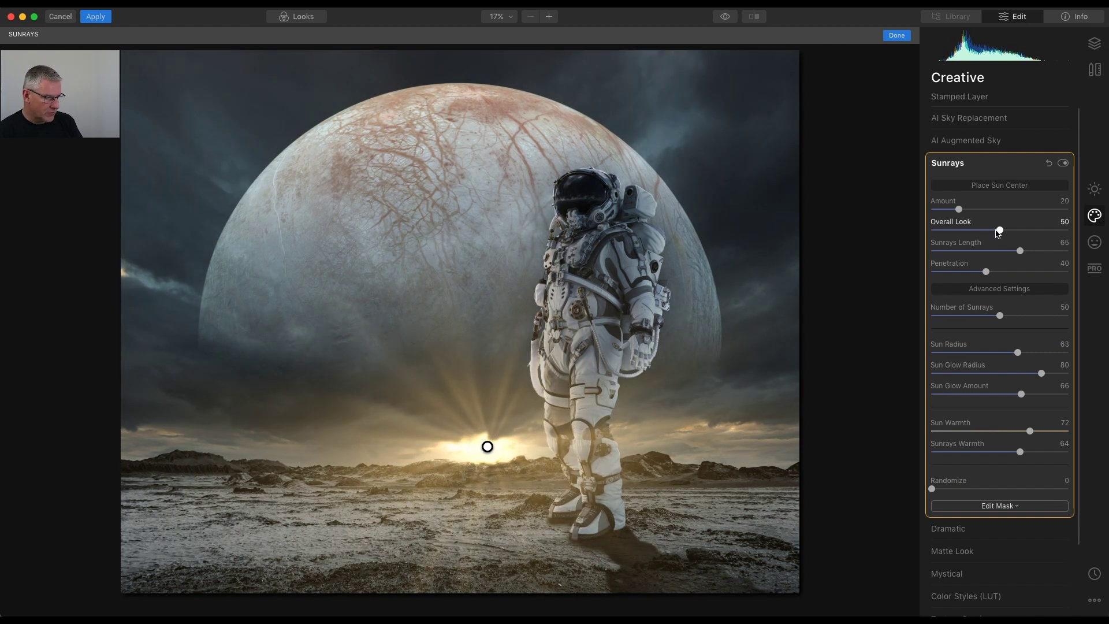
pyautogui.click(934, 489)
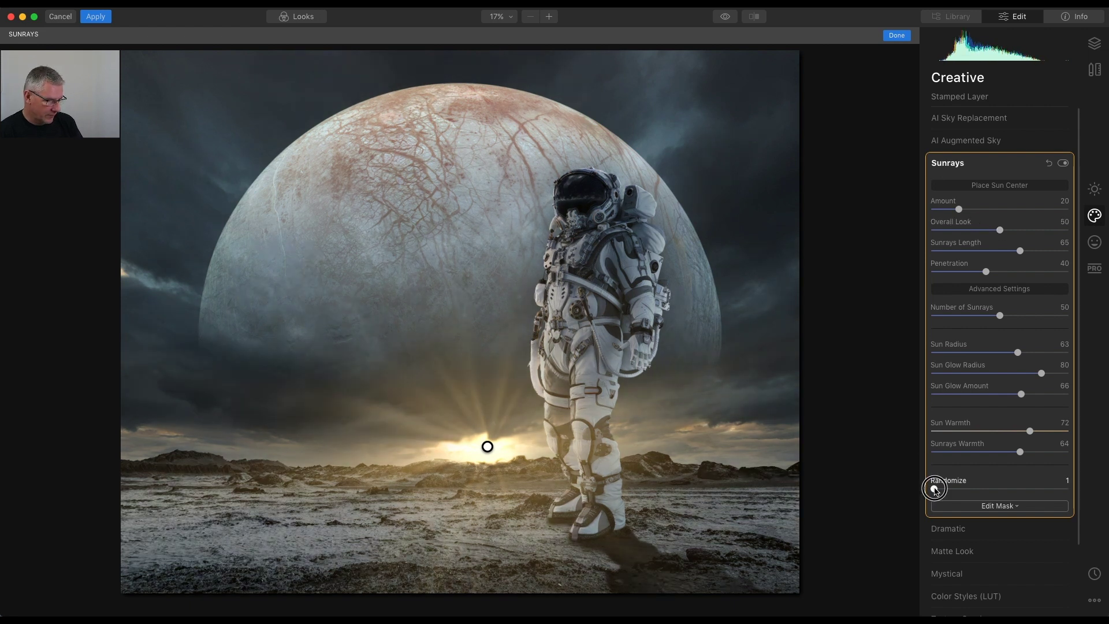
pyautogui.click(934, 489)
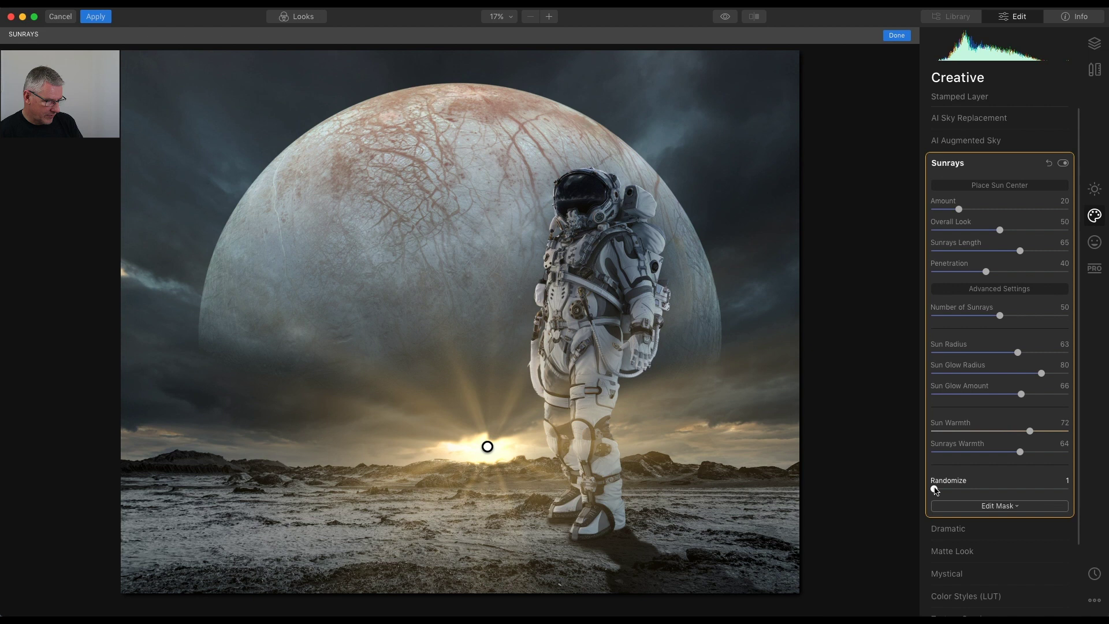
pyautogui.moveTo(1000, 230)
pyautogui.mouseDown()
pyautogui.moveTo(964, 233)
pyautogui.moveTo(983, 237)
pyautogui.mouseUp()
pyautogui.click(1096, 44)
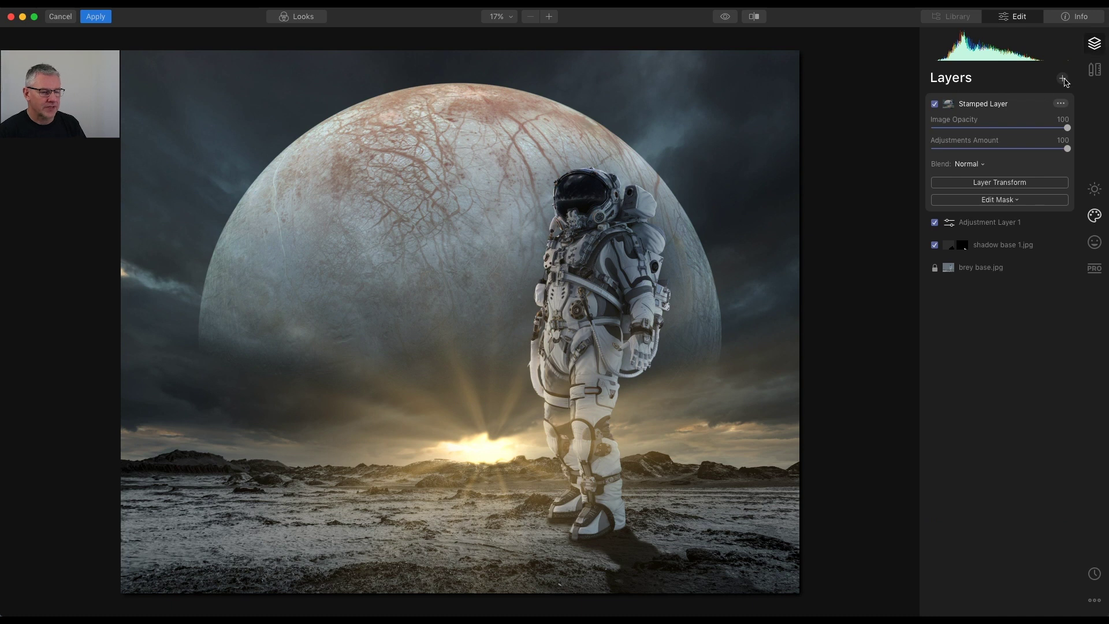
# Load flare.jpg as a new image layer and blend it in Soft Light.
pyautogui.click(1064, 79)
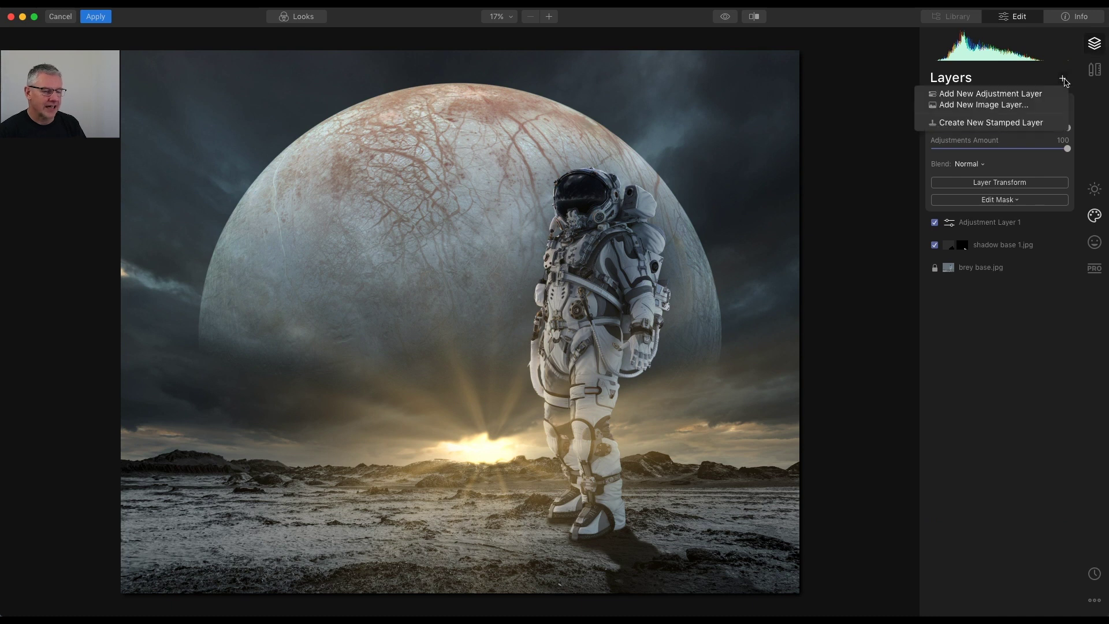
pyautogui.click(1023, 105)
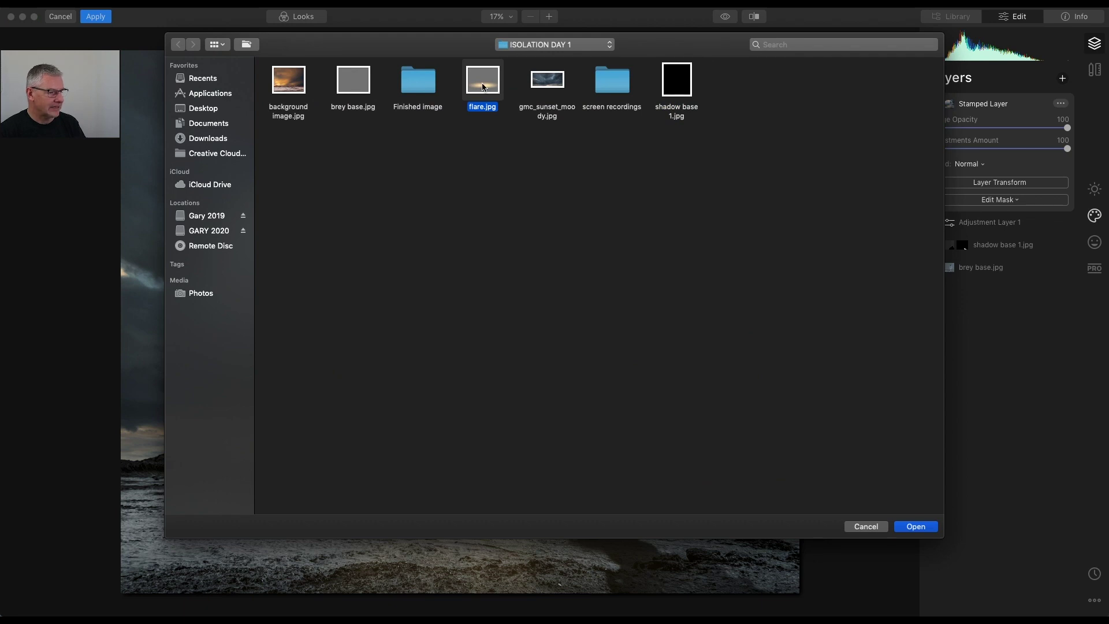
pyautogui.click(916, 526)
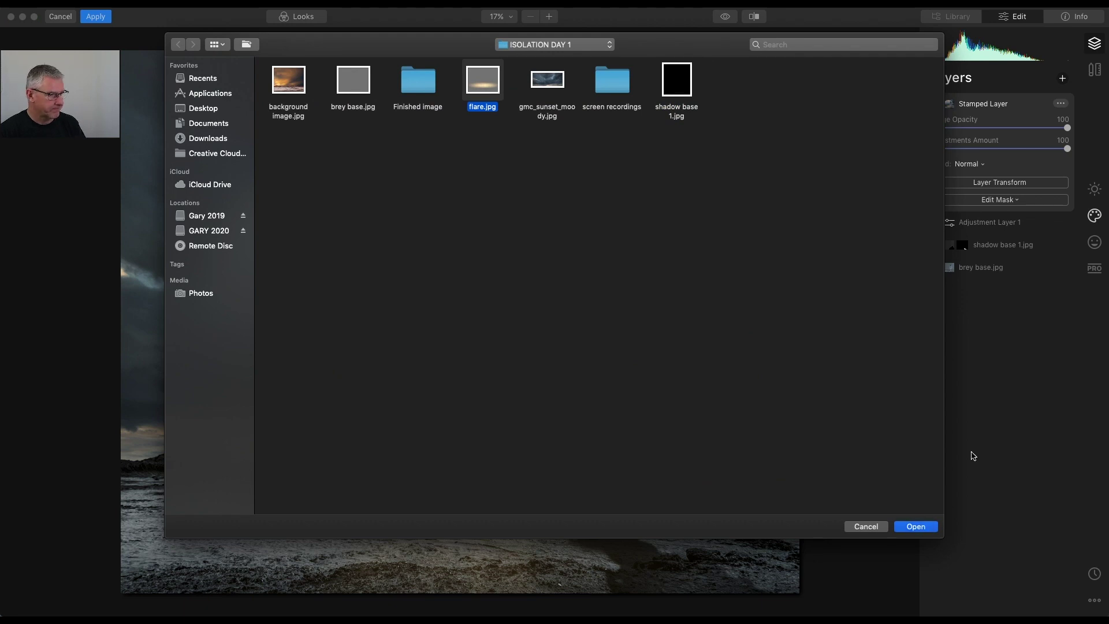
pyautogui.click(970, 164)
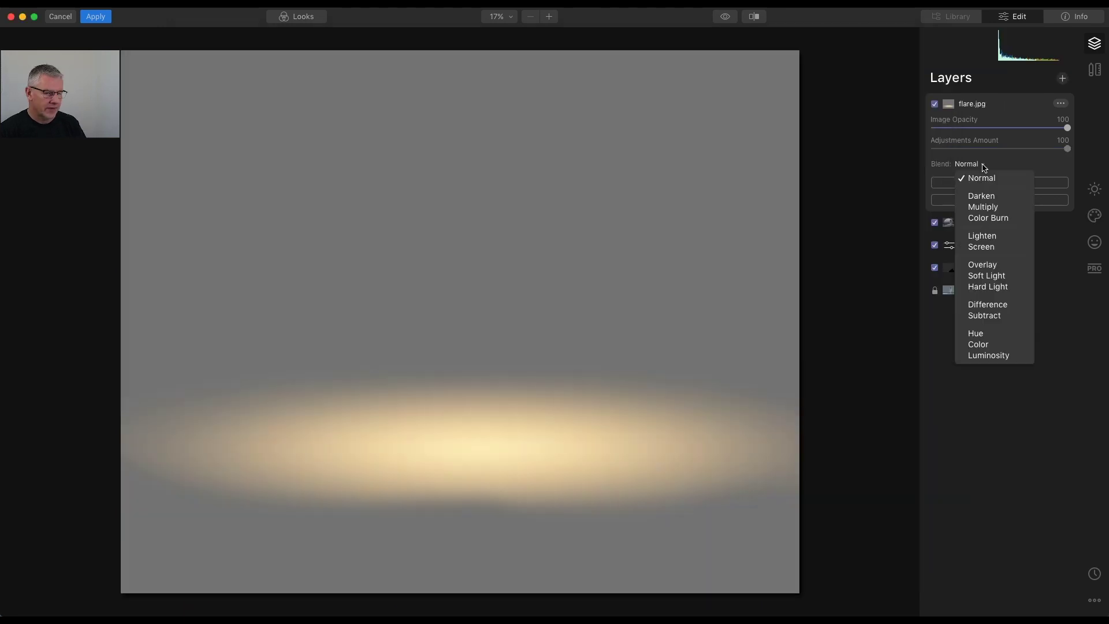
pyautogui.click(986, 276)
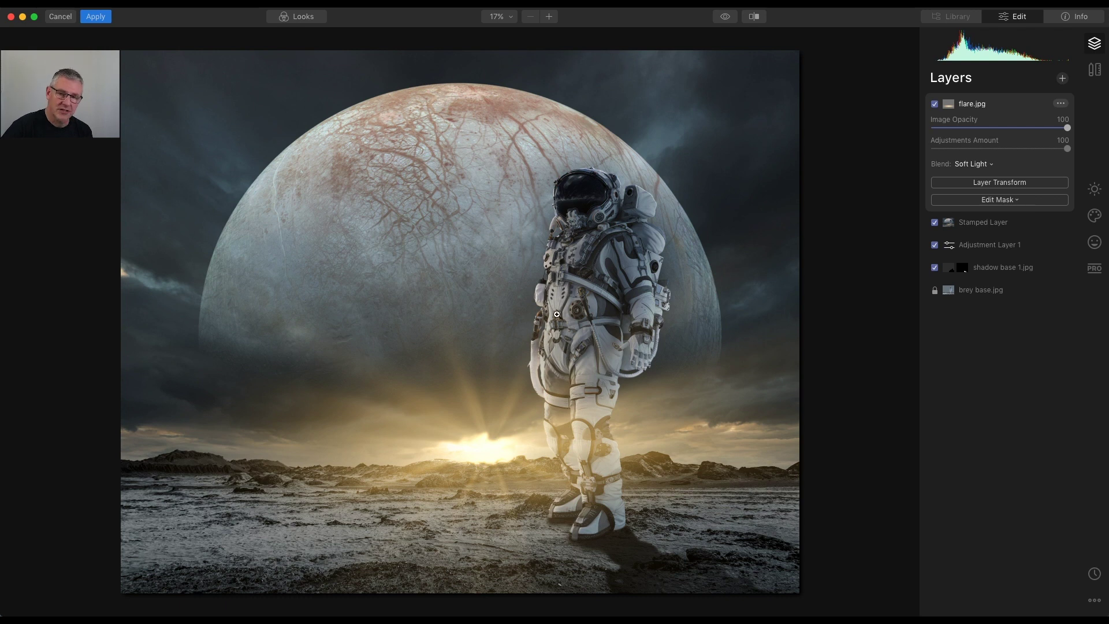
pyautogui.click(1064, 77)
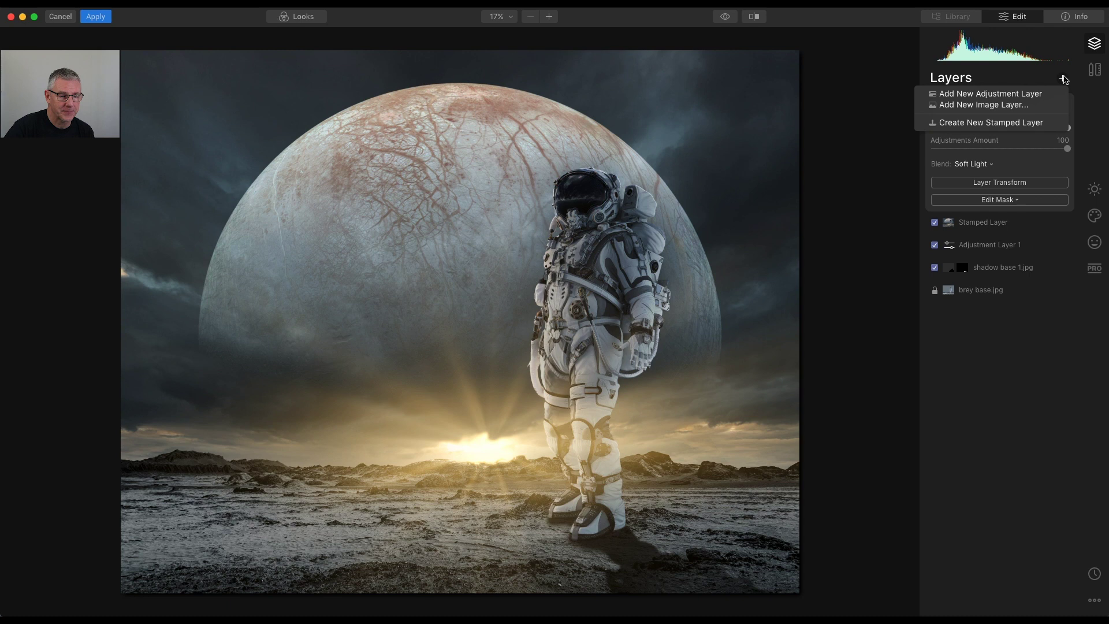
# Add another flare.jpg image layer and fade its opacity to see the scene beneath.
pyautogui.click(1041, 106)
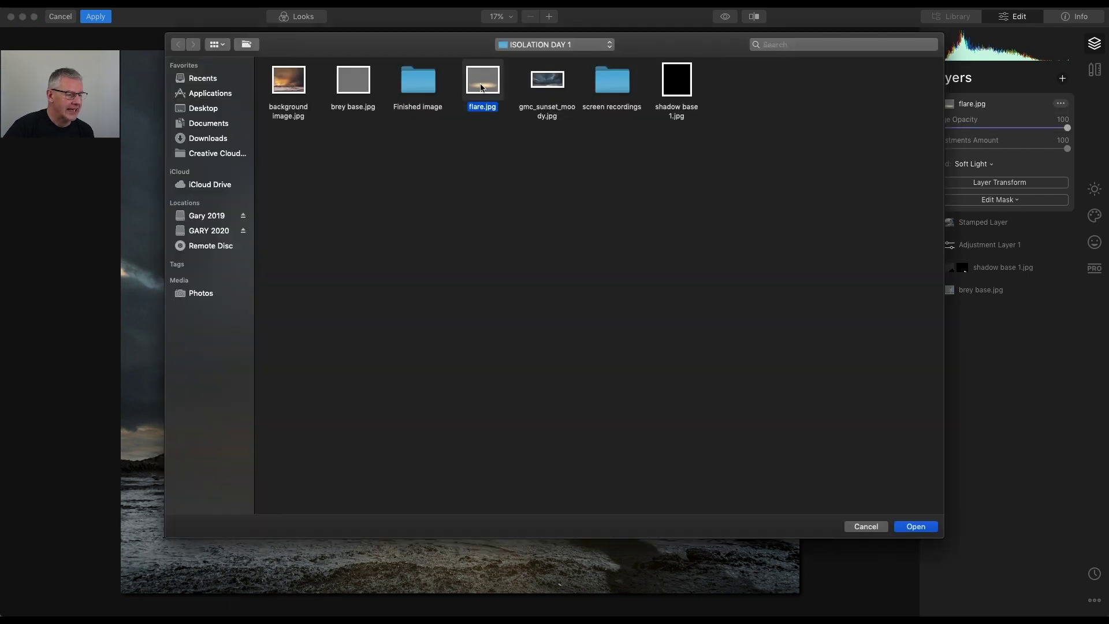
pyautogui.click(916, 526)
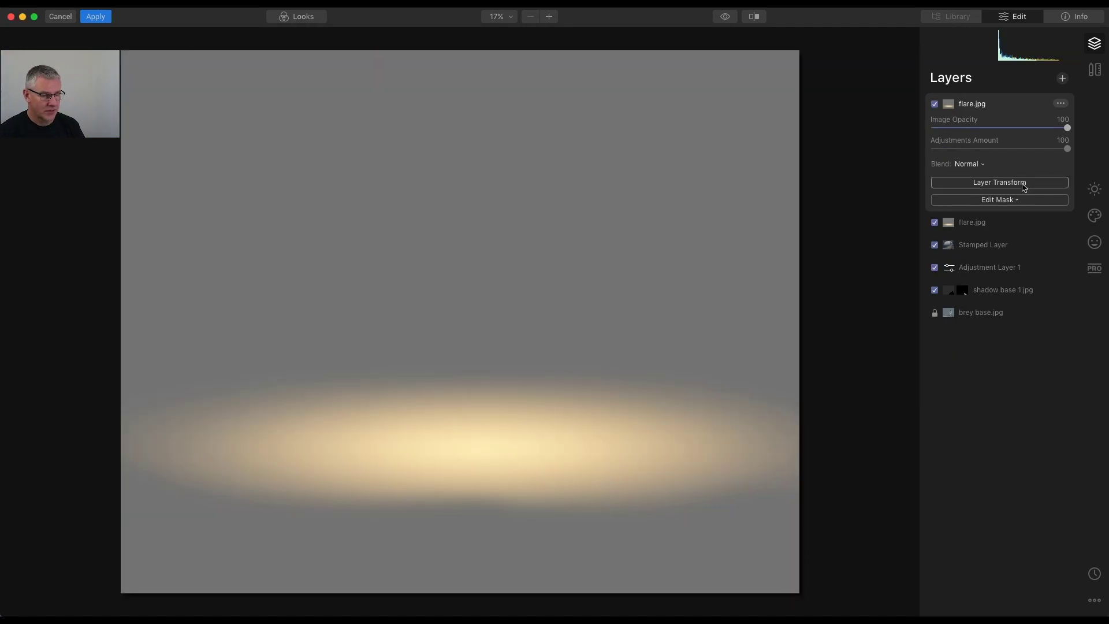
pyautogui.moveTo(1067, 130); pyautogui.dragTo(1019, 131)
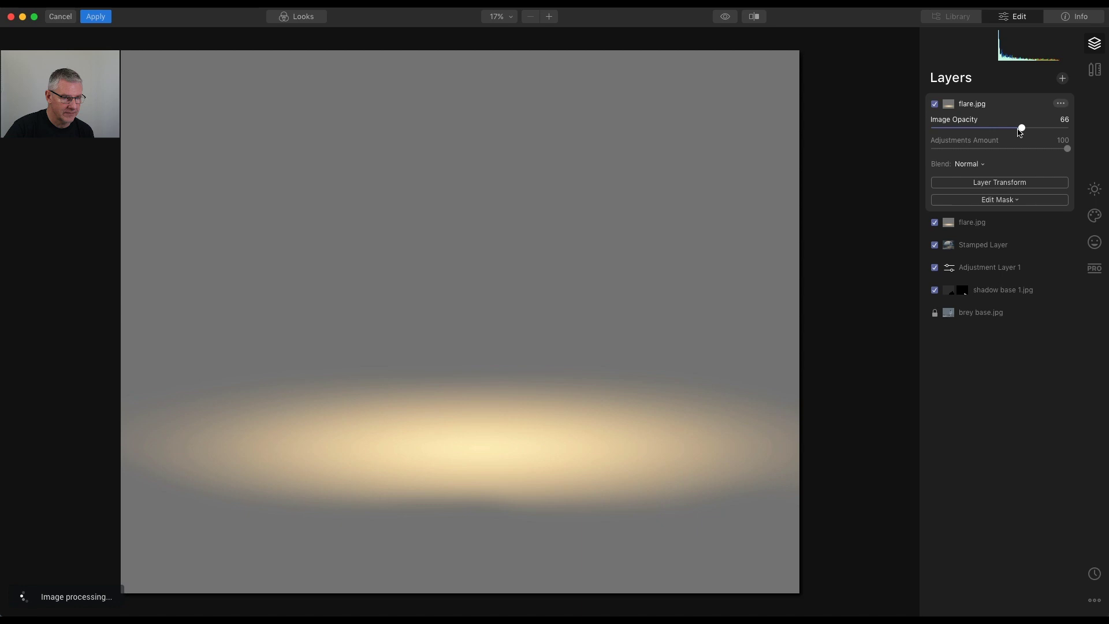
pyautogui.moveTo(1020, 129); pyautogui.dragTo(1007, 128)
# Rotate the flare -90° upright, shift it right, and blend it in Soft Light at opacity 77.
pyautogui.click(1016, 183)
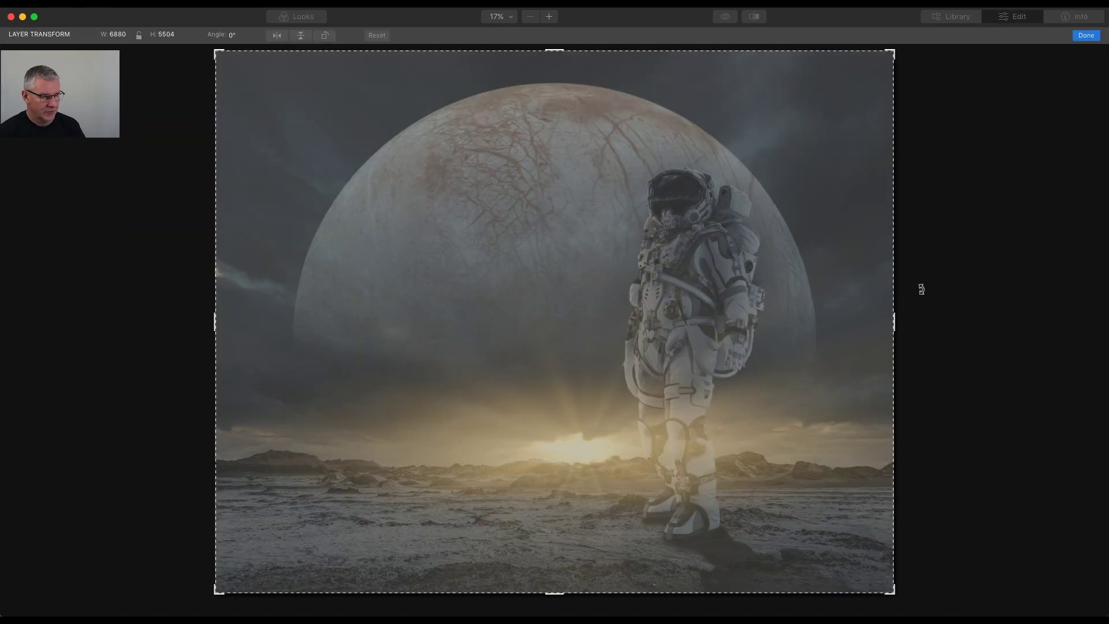
pyautogui.moveTo(923, 299); pyautogui.dragTo(571, 487)
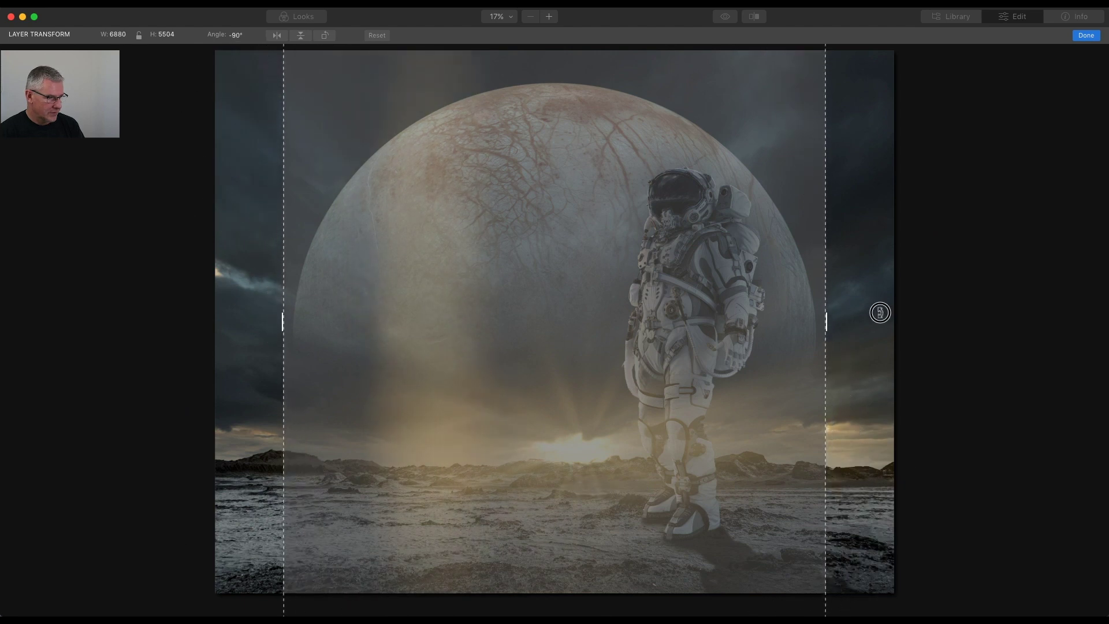
pyautogui.moveTo(406, 374); pyautogui.dragTo(639, 348)
pyautogui.click(1086, 35)
pyautogui.moveTo(1007, 128); pyautogui.dragTo(1068, 128)
pyautogui.click(977, 164)
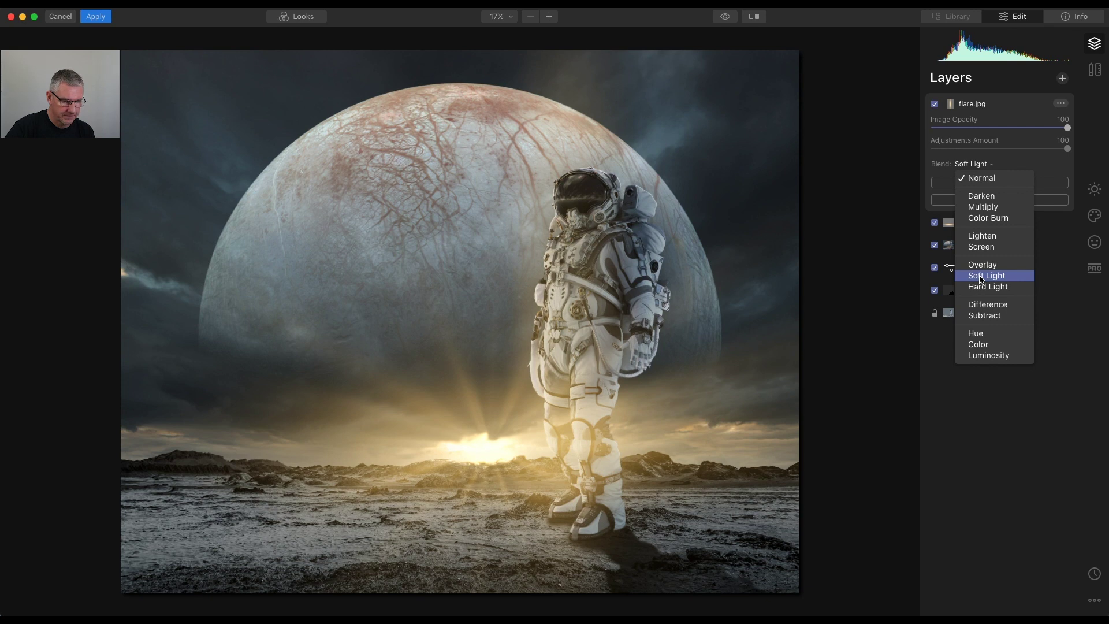
pyautogui.click(980, 276)
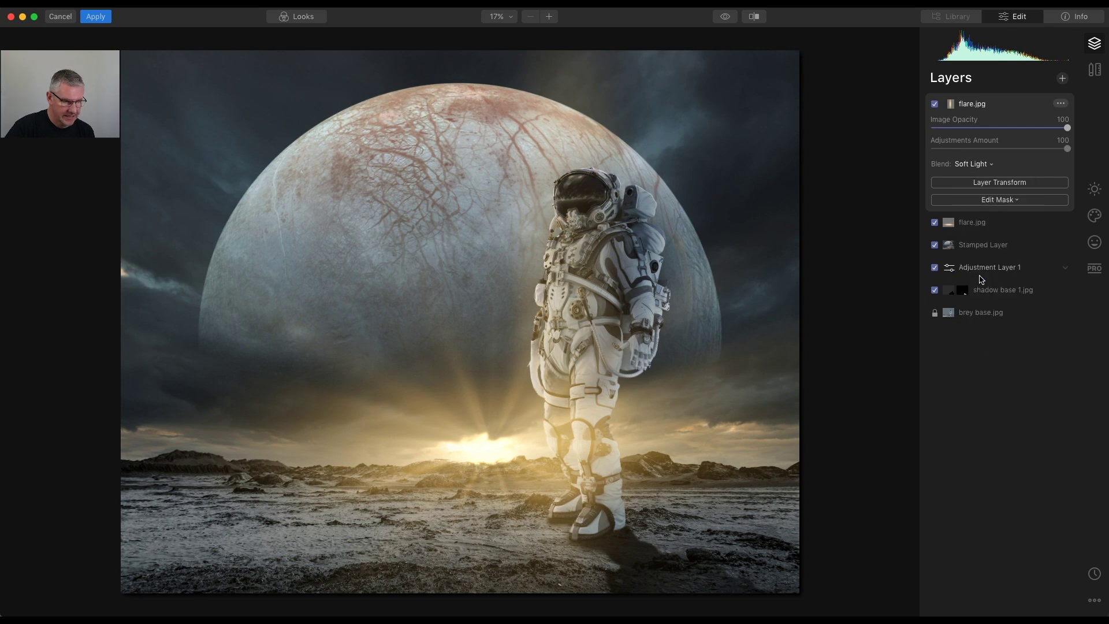
pyautogui.moveTo(1068, 129); pyautogui.dragTo(1038, 130)
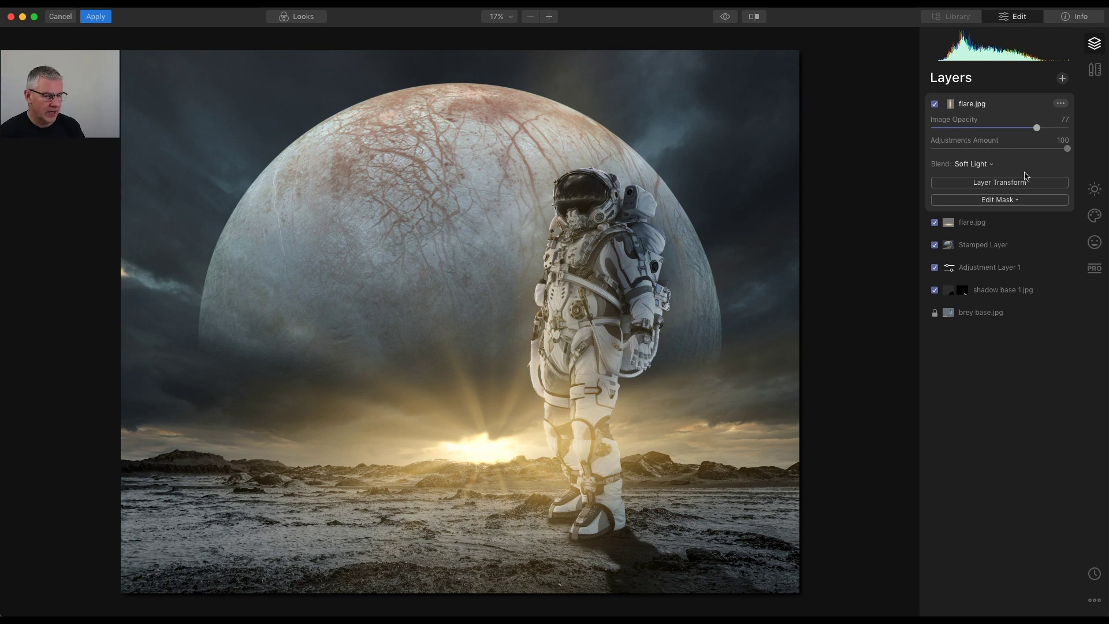
# Start a brush mask on the flare layer in Paint mode with near-full opacity and 100% softness.
pyautogui.click(1005, 199)
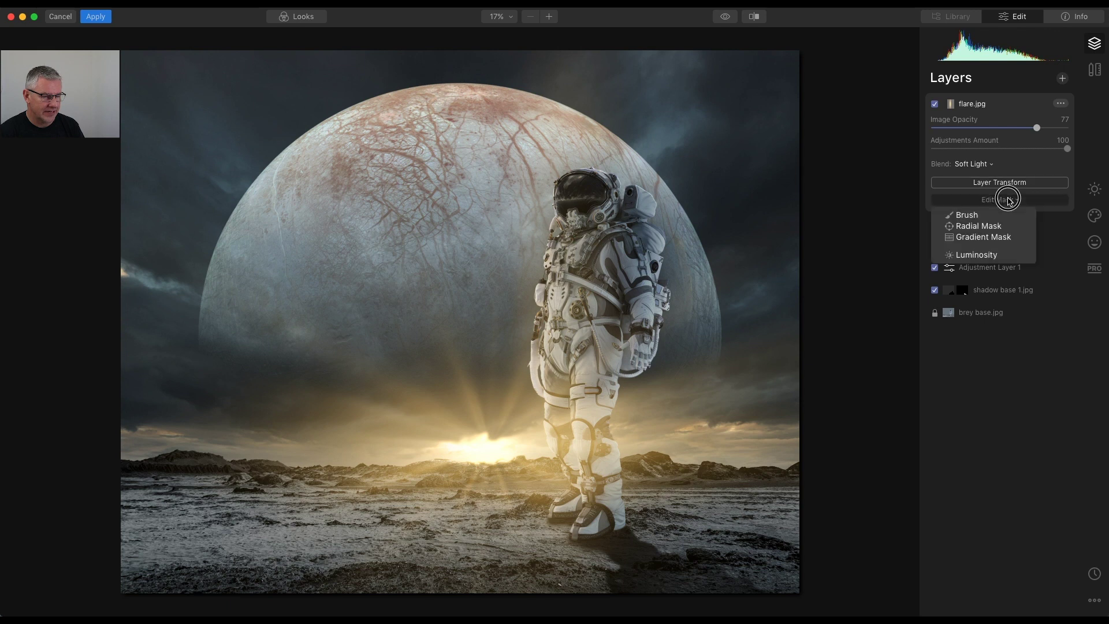
pyautogui.click(991, 220)
pyautogui.click(166, 38)
pyautogui.click(400, 38)
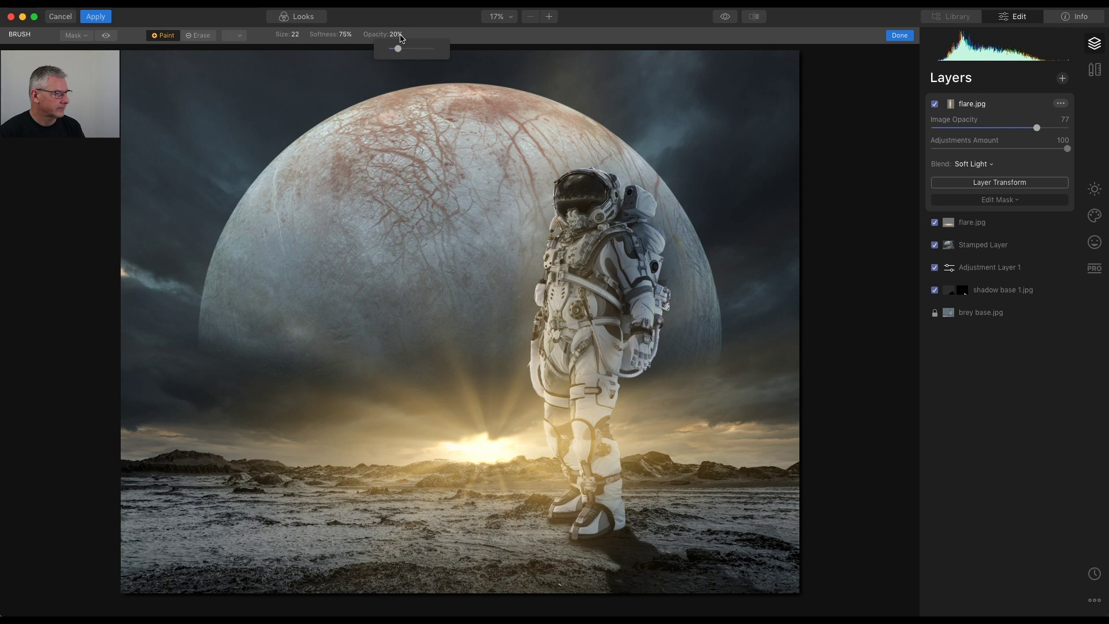
pyautogui.moveTo(404, 50); pyautogui.dragTo(429, 49)
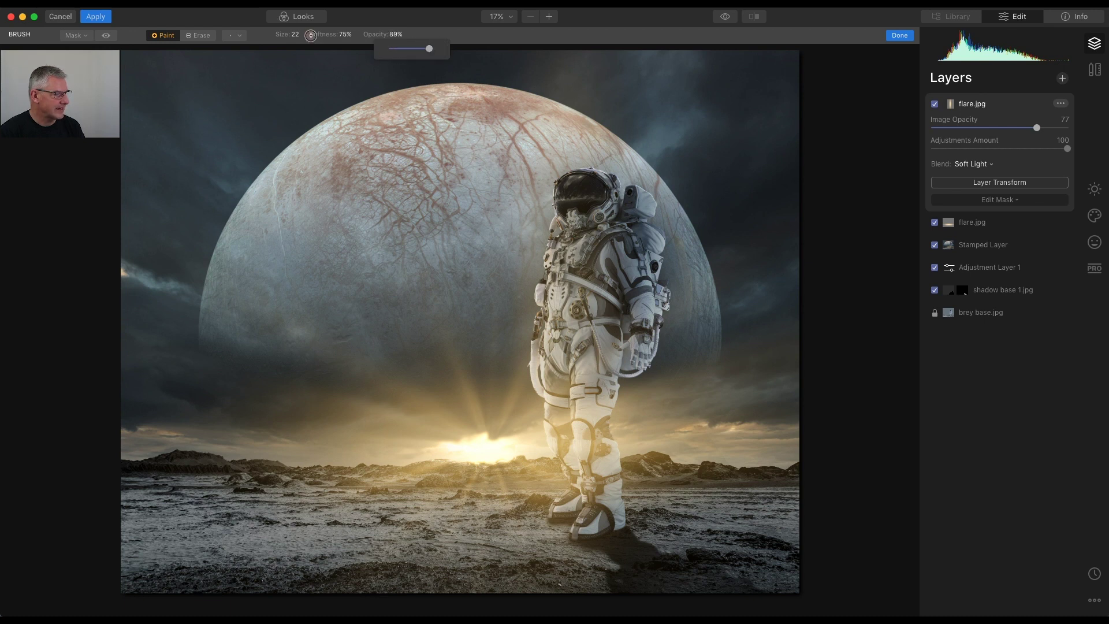
pyautogui.click(346, 35)
pyautogui.moveTo(347, 49); pyautogui.dragTo(366, 48)
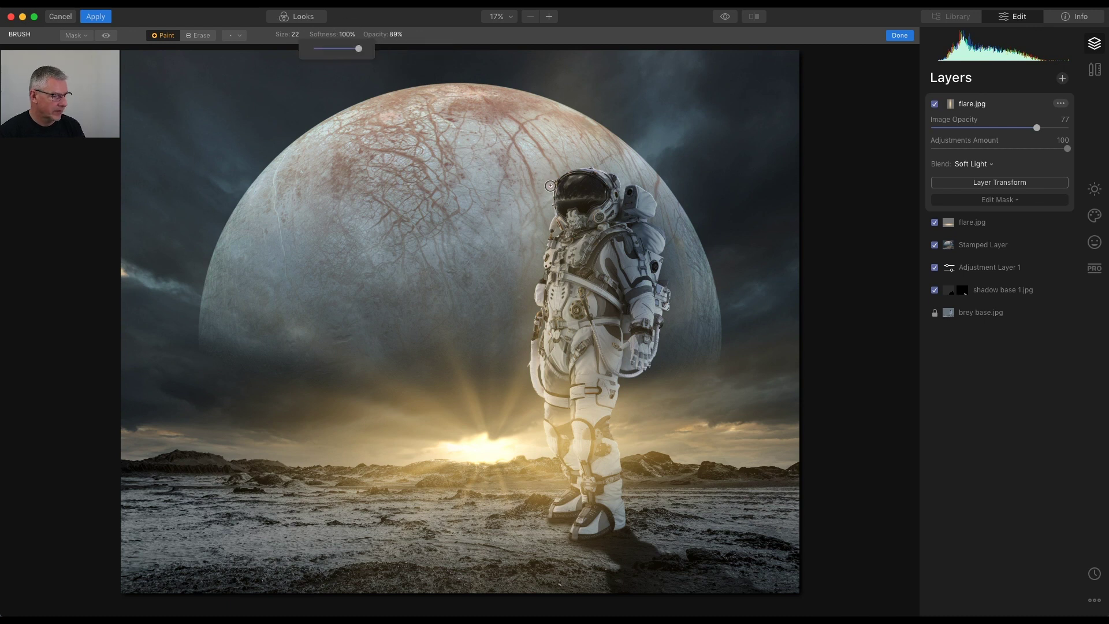
# Paint the flare off the astronaut's helmet, chest and visor at 100% brush opacity.
pyautogui.moveTo(562, 187)
pyautogui.mouseDown()
pyautogui.moveTo(566, 220)
pyautogui.moveTo(562, 189)
pyautogui.moveTo(565, 220)
pyautogui.moveTo(565, 205)
pyautogui.moveTo(577, 207)
pyautogui.moveTo(542, 289)
pyautogui.moveTo(543, 303)
pyautogui.moveTo(556, 279)
pyautogui.moveTo(547, 391)
pyautogui.moveTo(555, 307)
pyautogui.moveTo(571, 279)
pyautogui.moveTo(556, 266)
pyautogui.moveTo(577, 225)
pyautogui.moveTo(560, 190)
pyautogui.moveTo(583, 174)
pyautogui.moveTo(561, 192)
pyautogui.moveTo(563, 208)
pyautogui.moveTo(569, 181)
pyautogui.moveTo(569, 206)
pyautogui.moveTo(559, 217)
pyautogui.mouseUp()
pyautogui.press('[')
pyautogui.press('[')
pyautogui.press('[')
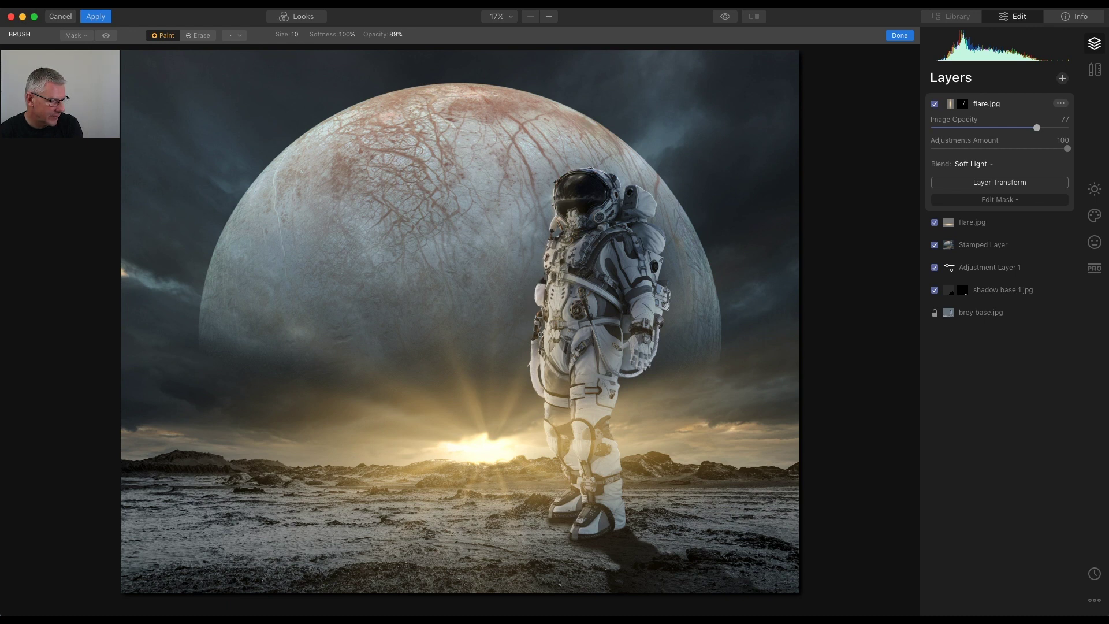
pyautogui.press(']')
pyautogui.press(']')
pyautogui.press(']')
pyautogui.press(']')
pyautogui.press(']')
pyautogui.press(']')
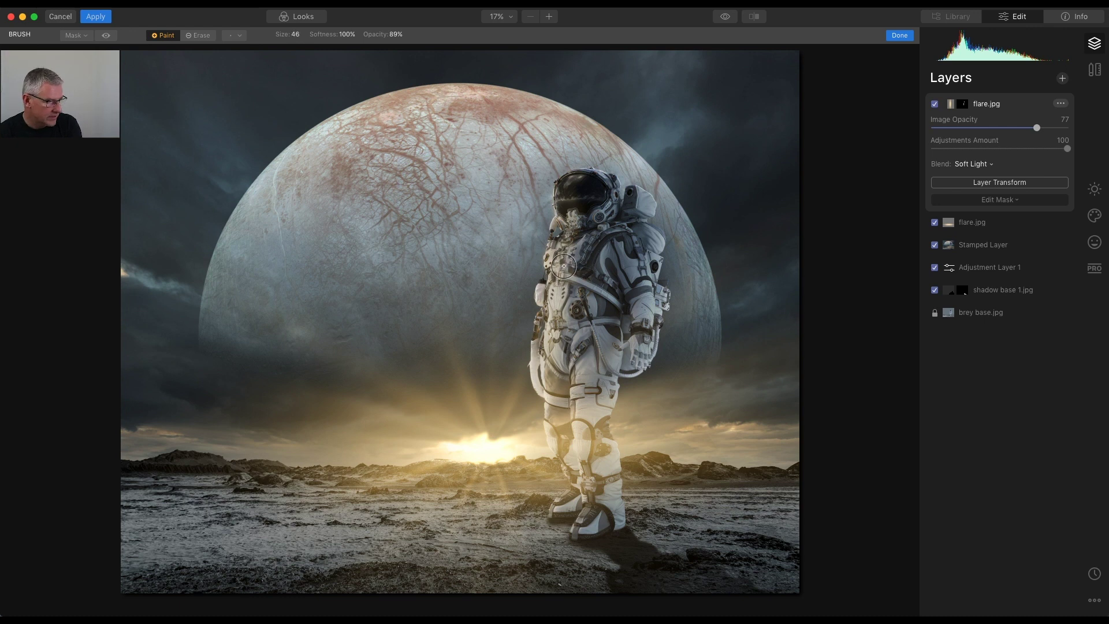
pyautogui.moveTo(565, 258)
pyautogui.mouseDown()
pyautogui.moveTo(554, 354)
pyautogui.moveTo(561, 273)
pyautogui.moveTo(586, 303)
pyautogui.moveTo(568, 323)
pyautogui.moveTo(554, 320)
pyautogui.moveTo(562, 329)
pyautogui.moveTo(542, 357)
pyautogui.moveTo(570, 182)
pyautogui.moveTo(569, 214)
pyautogui.mouseUp()
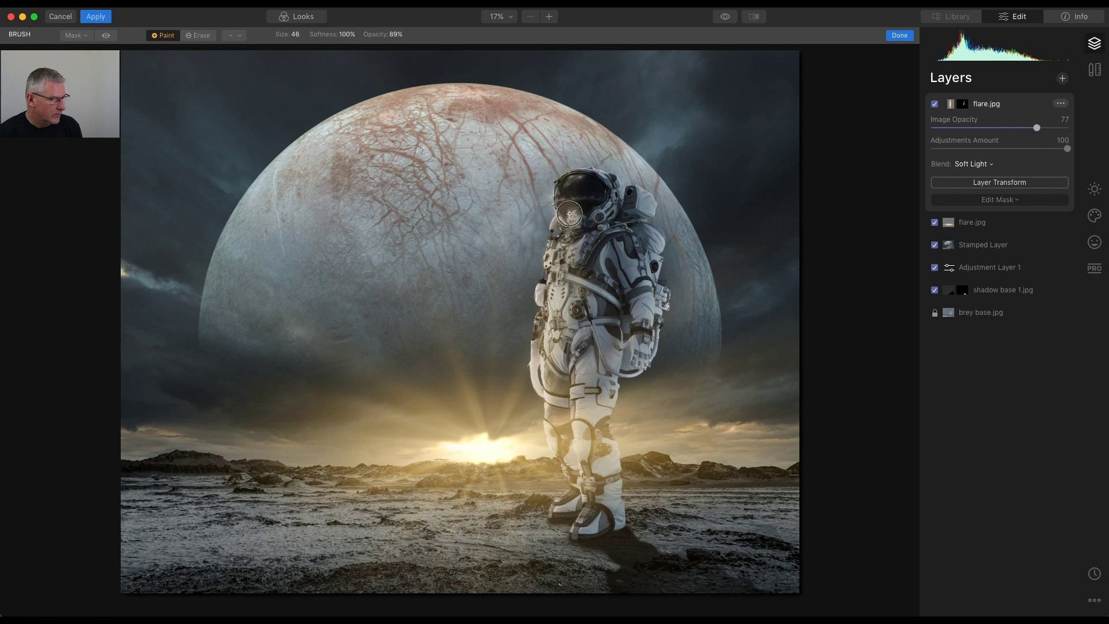
pyautogui.click(397, 34)
pyautogui.moveTo(399, 48); pyautogui.dragTo(405, 48)
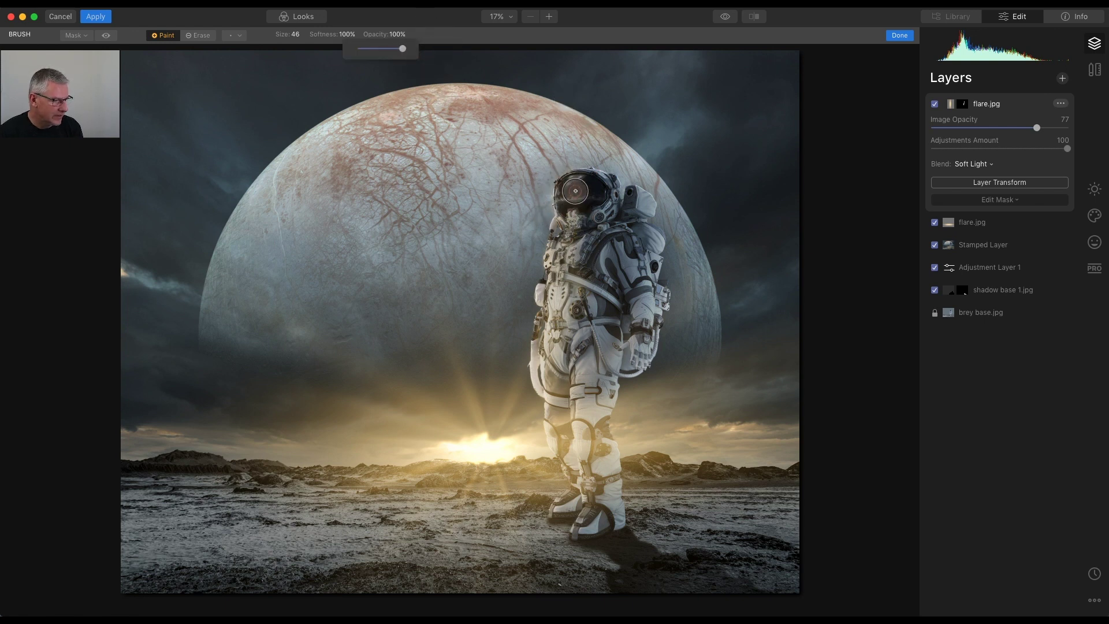
pyautogui.moveTo(571, 188); pyautogui.dragTo(565, 205)
# Finish the flare mask, then add an adjustment layer with Vignette Amount -2.
pyautogui.press('Return')
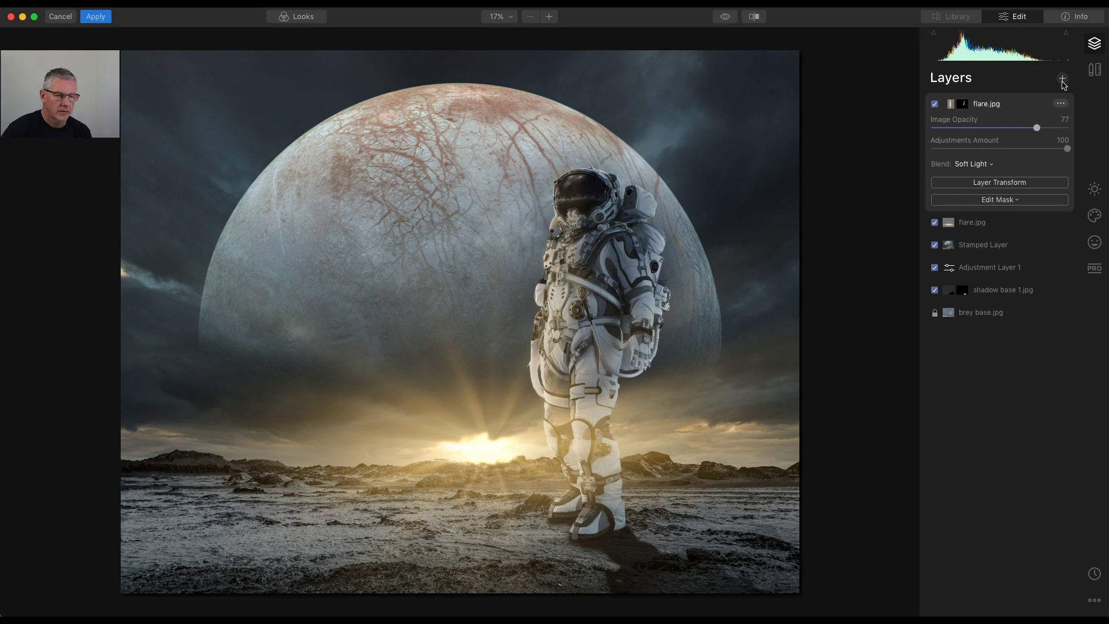
pyautogui.click(1063, 79)
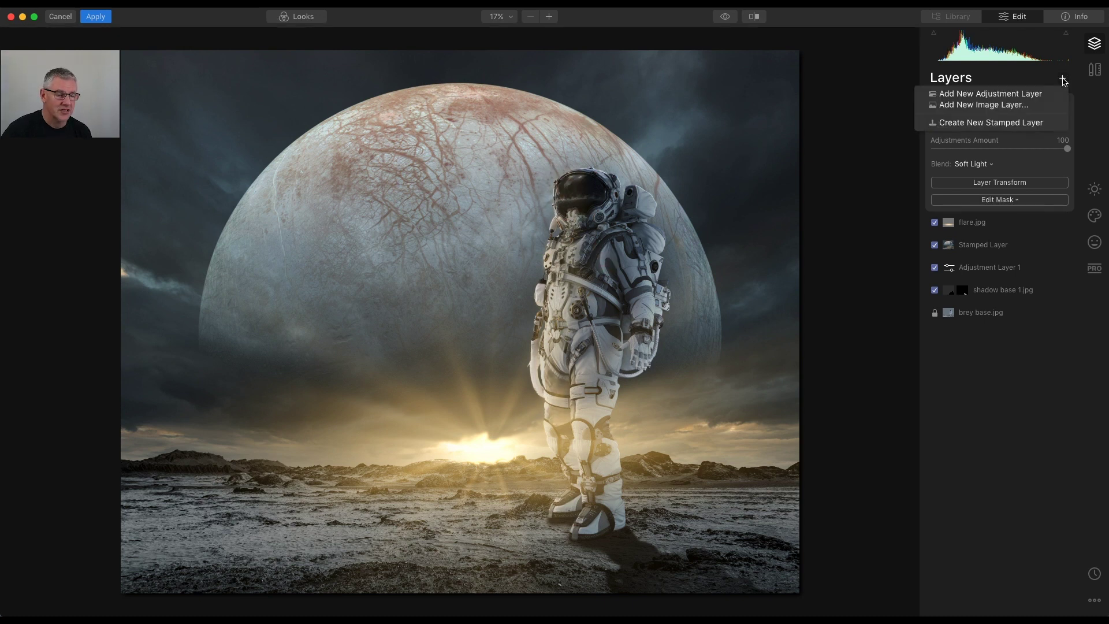
pyautogui.click(1029, 94)
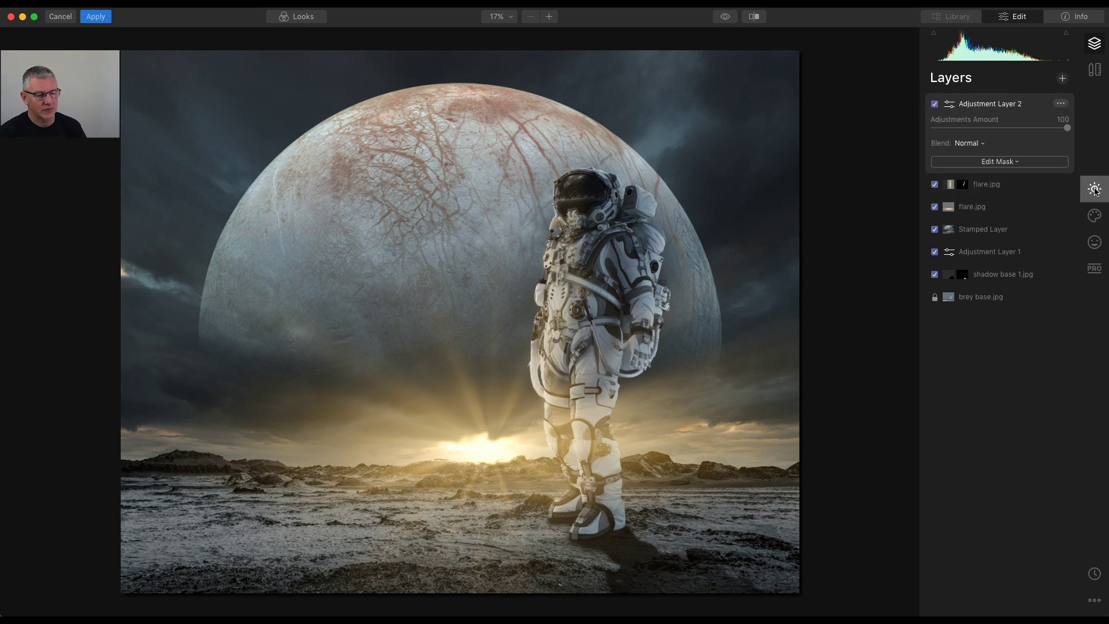
pyautogui.click(941, 299)
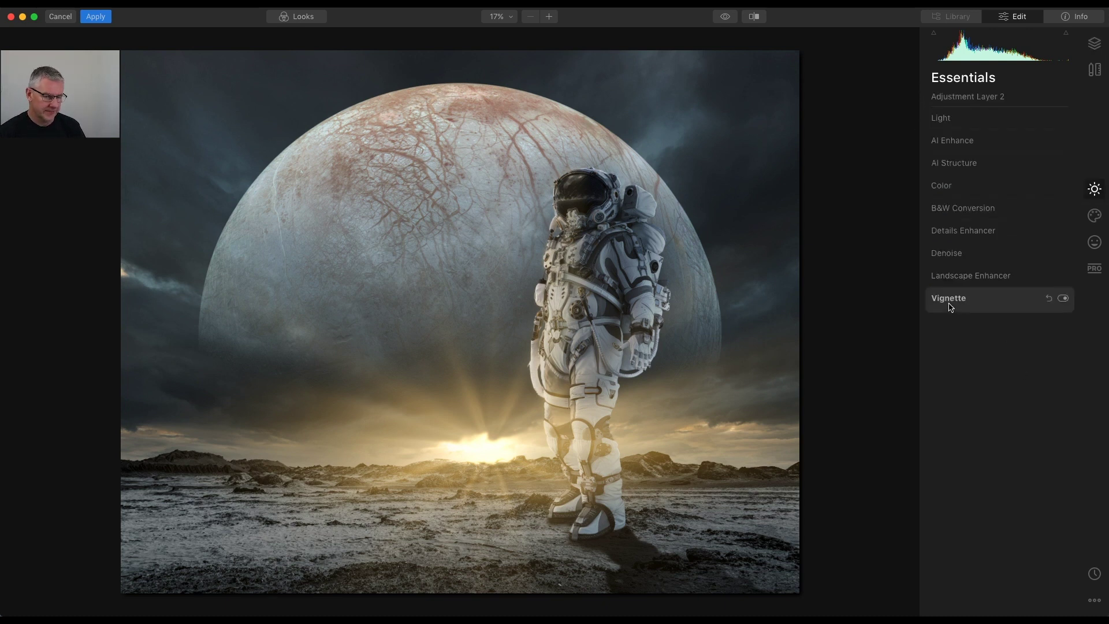
pyautogui.moveTo(1001, 350); pyautogui.dragTo(985, 350)
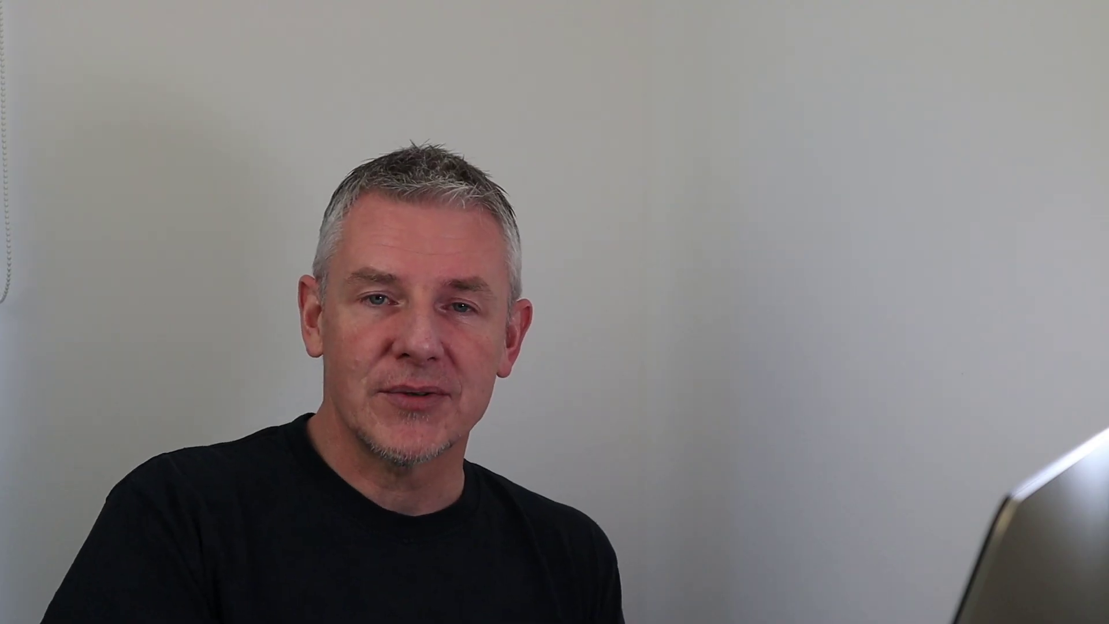